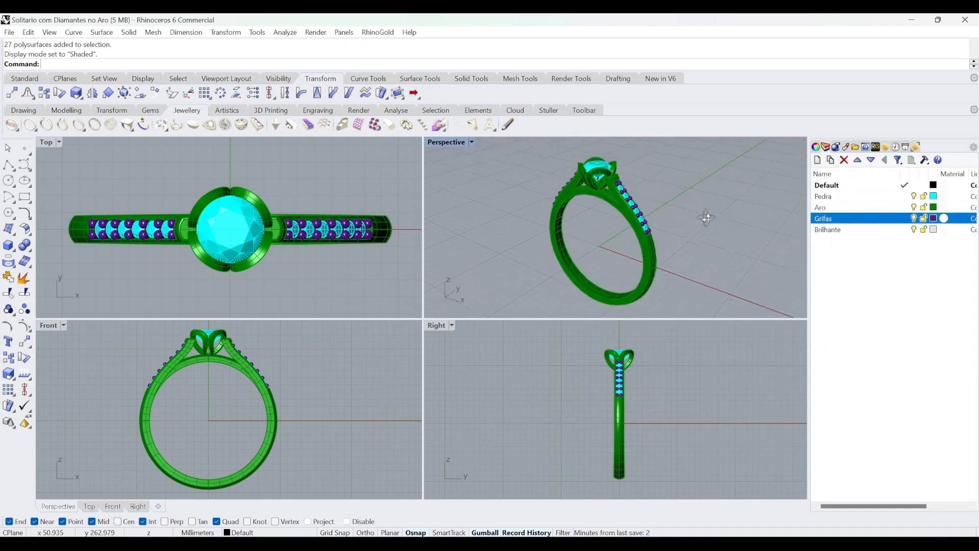
pyautogui.moveTo(714, 219); pyautogui.dragTo(741, 237, button='right')
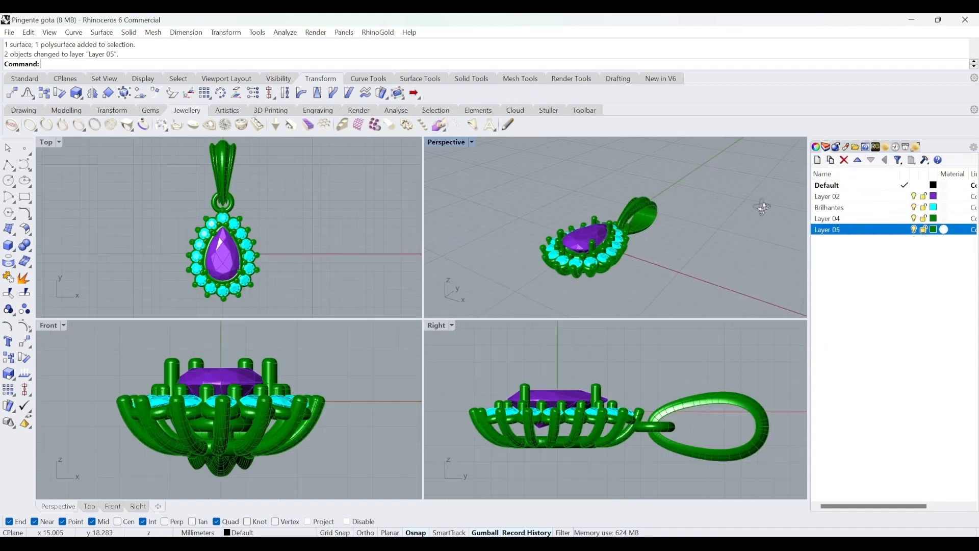
pyautogui.moveTo(760, 206); pyautogui.dragTo(708, 266, button='right')
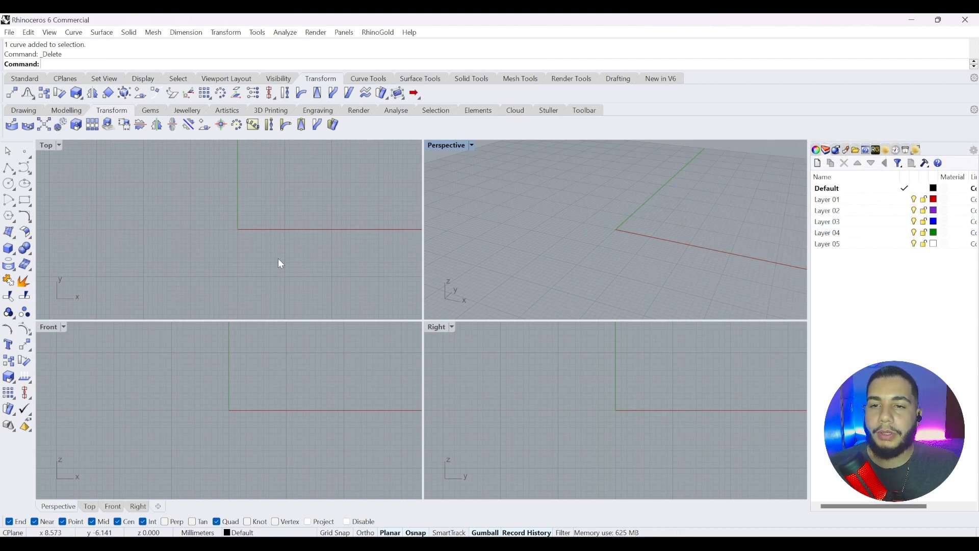
pyautogui.moveTo(281, 261); pyautogui.dragTo(282, 261, button='right')
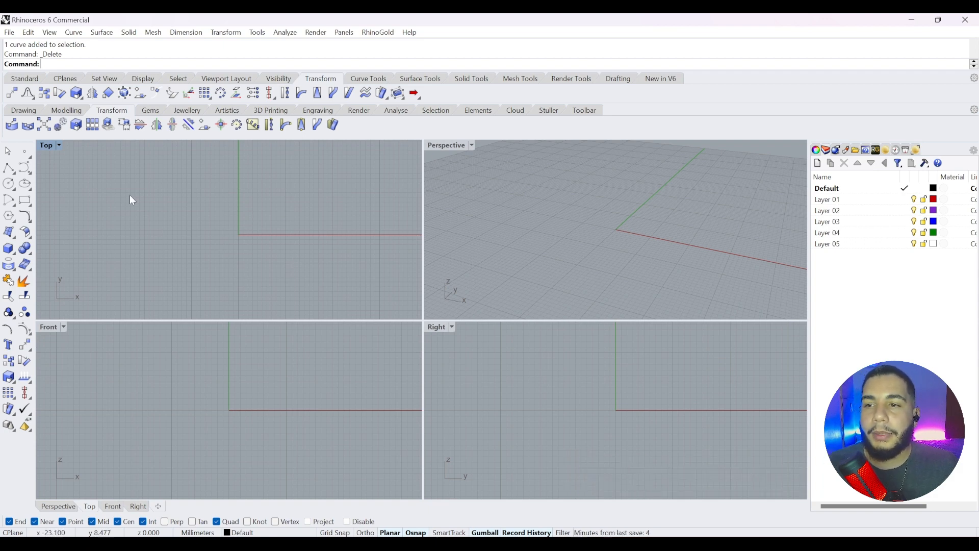
# Start a Helix in the Top view with its axis running 4.5 mm from the origin straight up along the Y axis
pyautogui.click(32, 174)
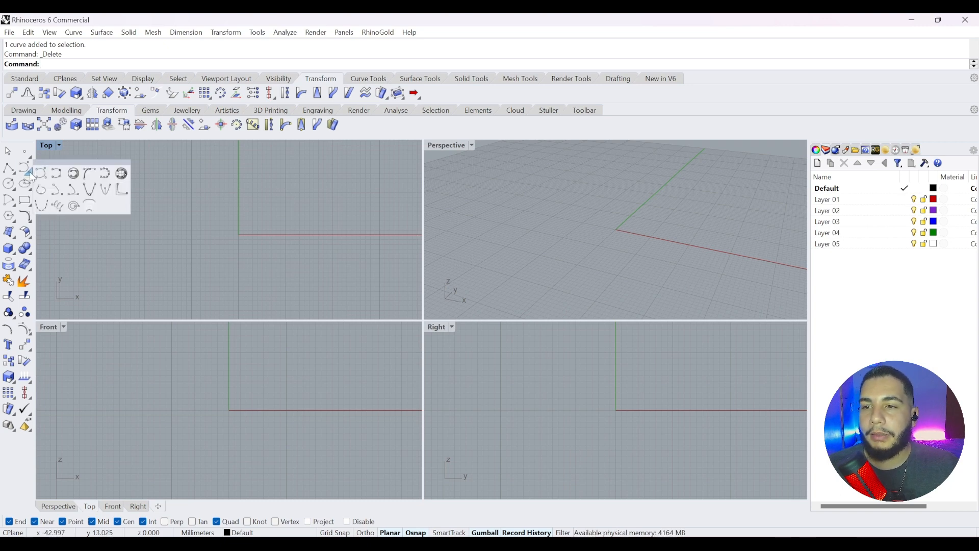
pyautogui.click(60, 209)
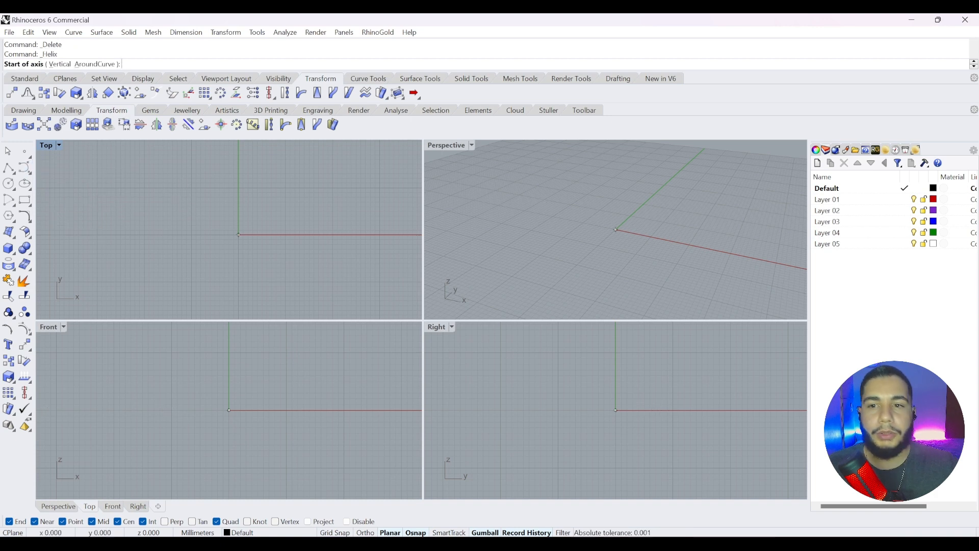
pyautogui.write('0')
pyautogui.press('Return')
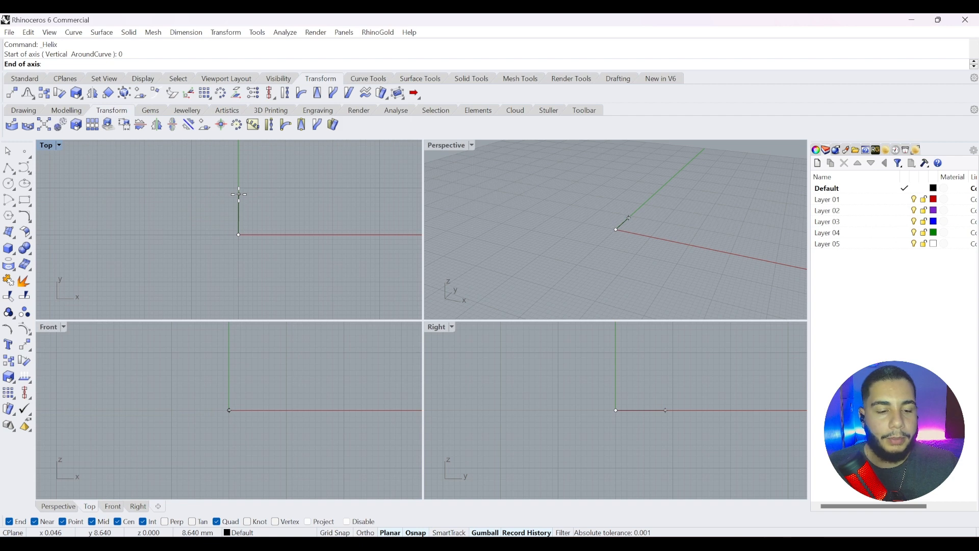
pyautogui.write('4')
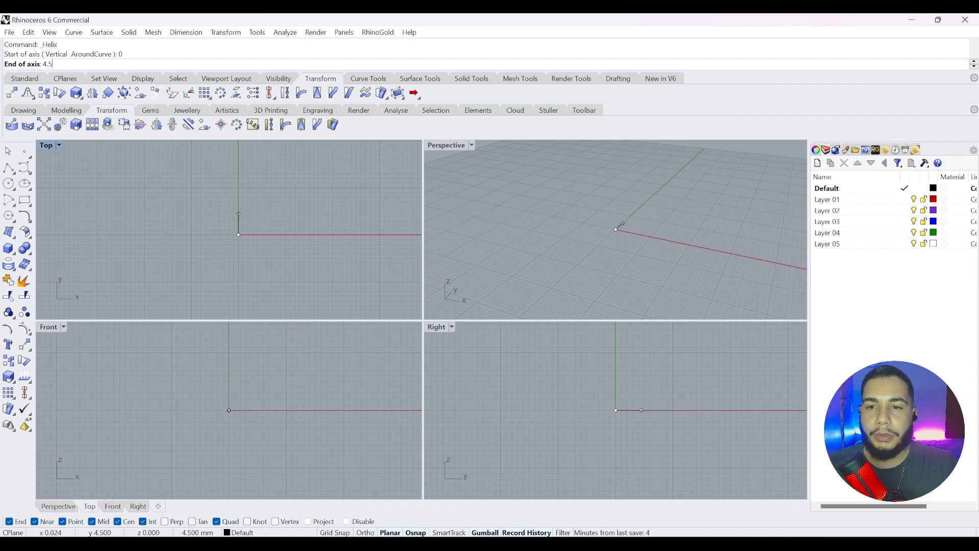
pyautogui.write('.5')
pyautogui.press('Return')
pyautogui.scroll(4, 238, 202)
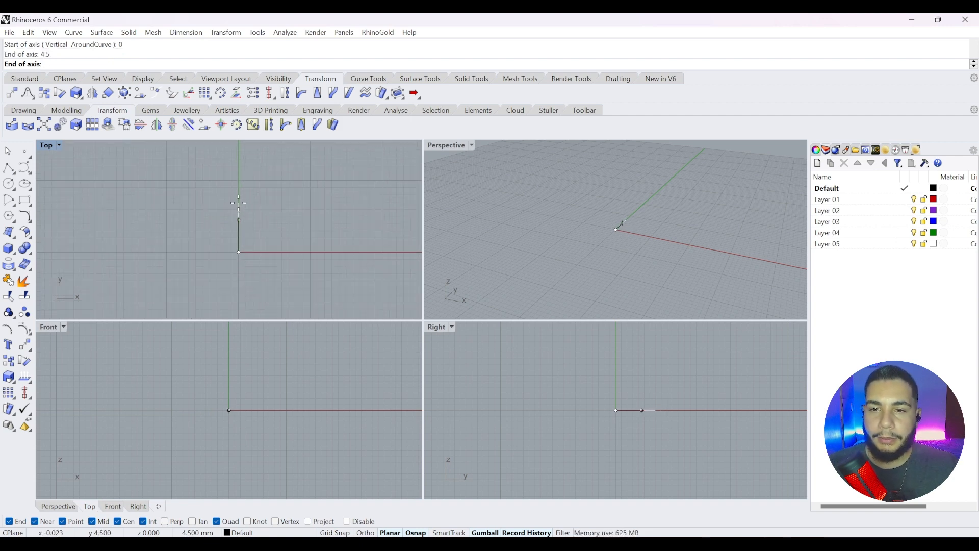
pyautogui.press('shift')
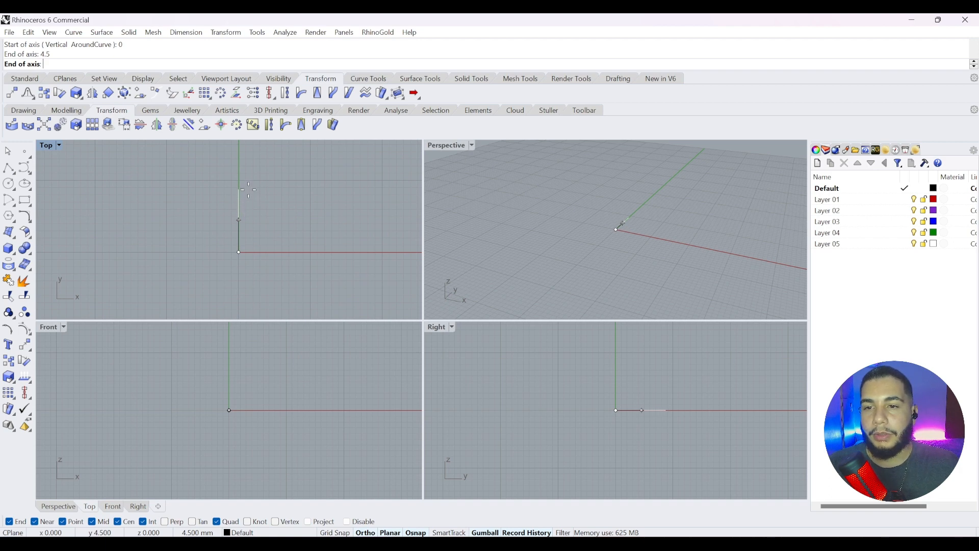
pyautogui.click(248, 190)
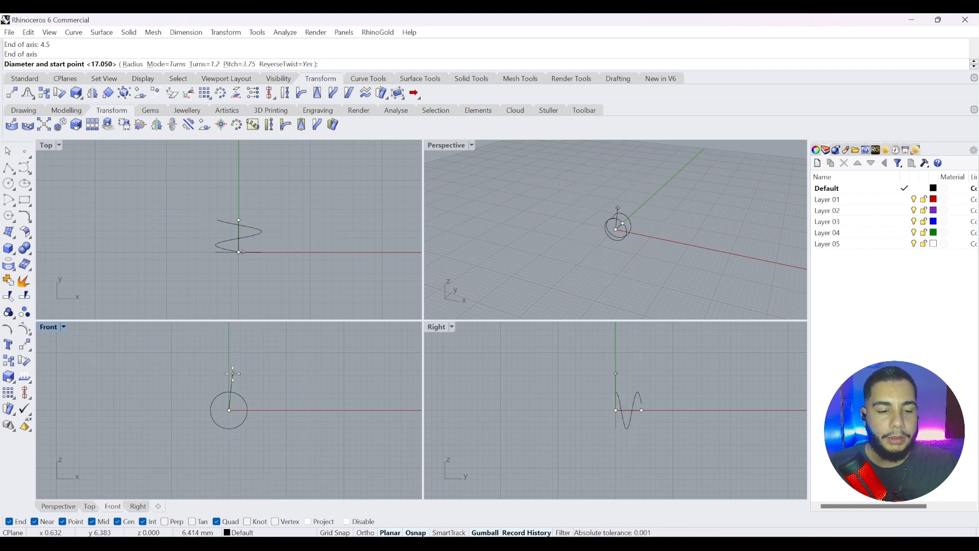
# Complete the helix with 1.2 turns and a 17.05 mm diameter, placing its start point in the Front view just right of the vertical axis
pyautogui.write('17.05')
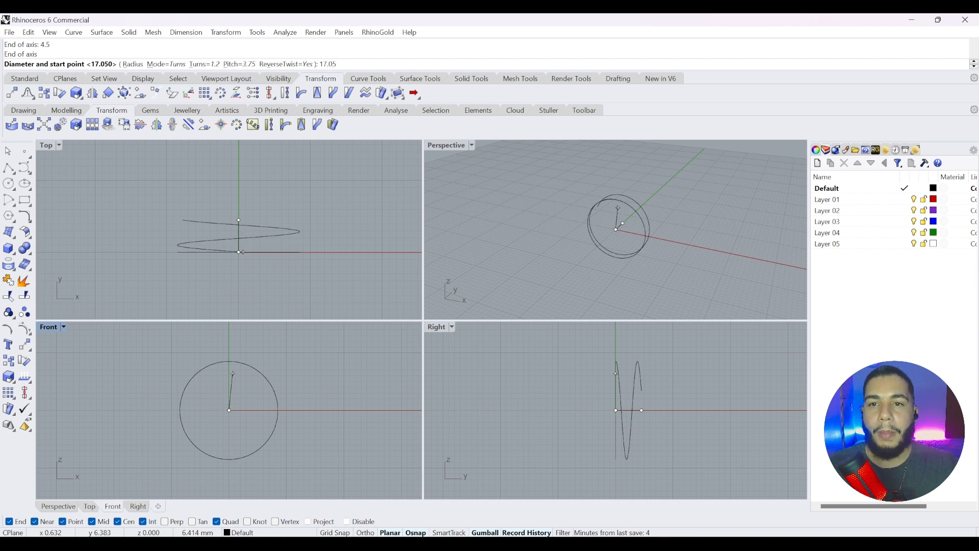
pyautogui.press('Return')
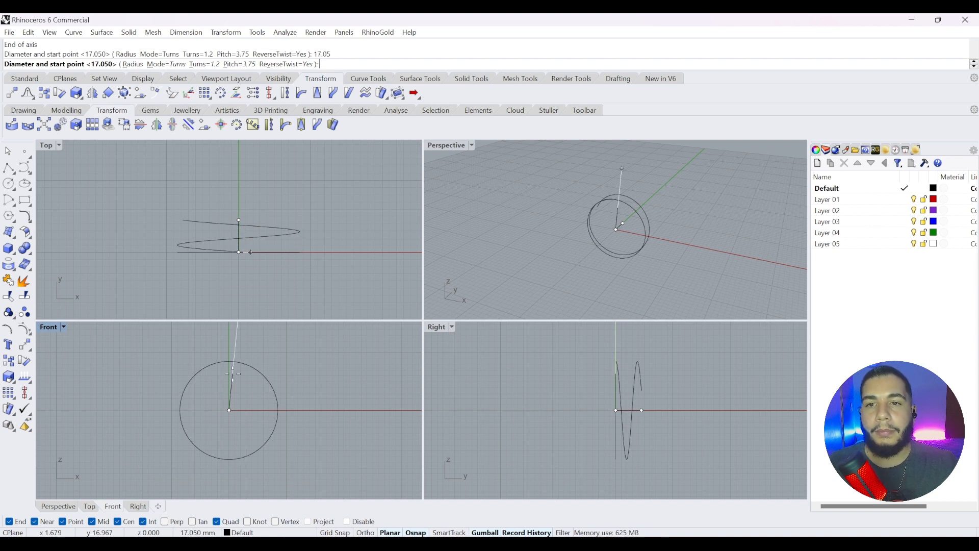
pyautogui.click(265, 340)
pyautogui.moveTo(510, 260); pyautogui.dragTo(637, 210, button='right')
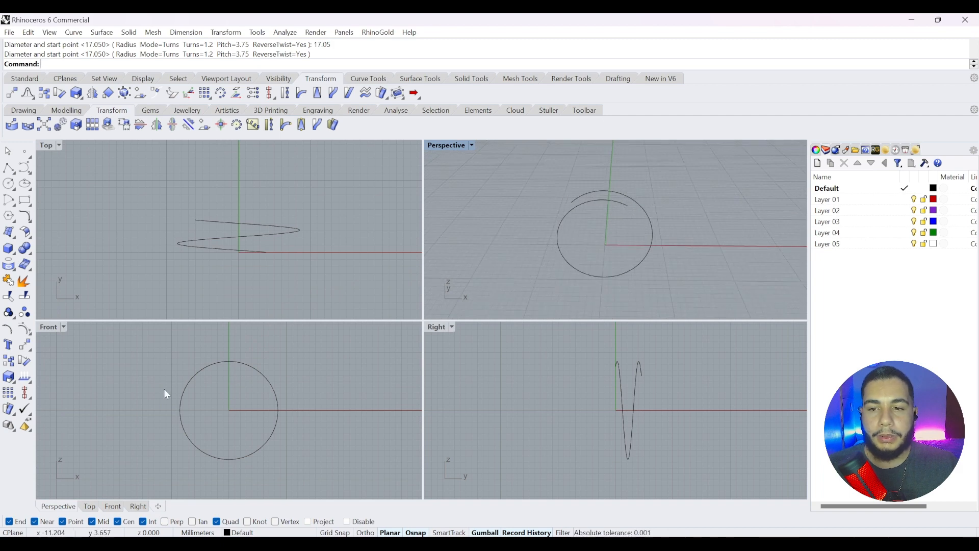
# Centre the helix on the origin with a concentric alignment to point 0
pyautogui.click(214, 364)
pyautogui.click(289, 299)
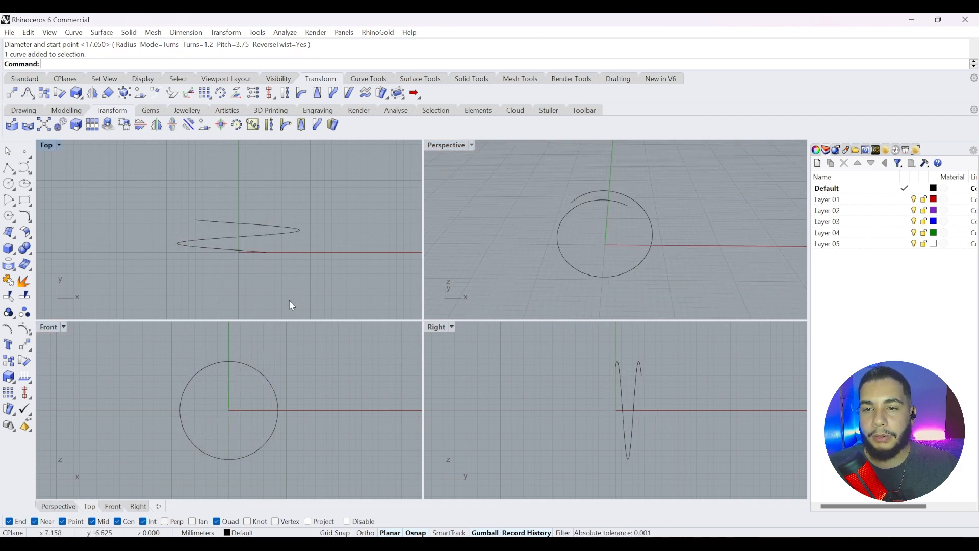
pyautogui.click(191, 243)
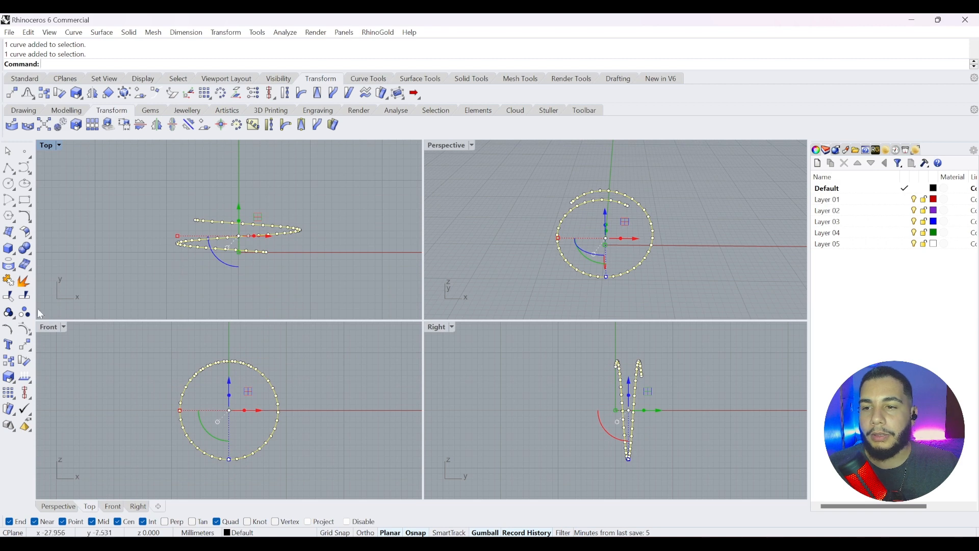
pyautogui.click(31, 398)
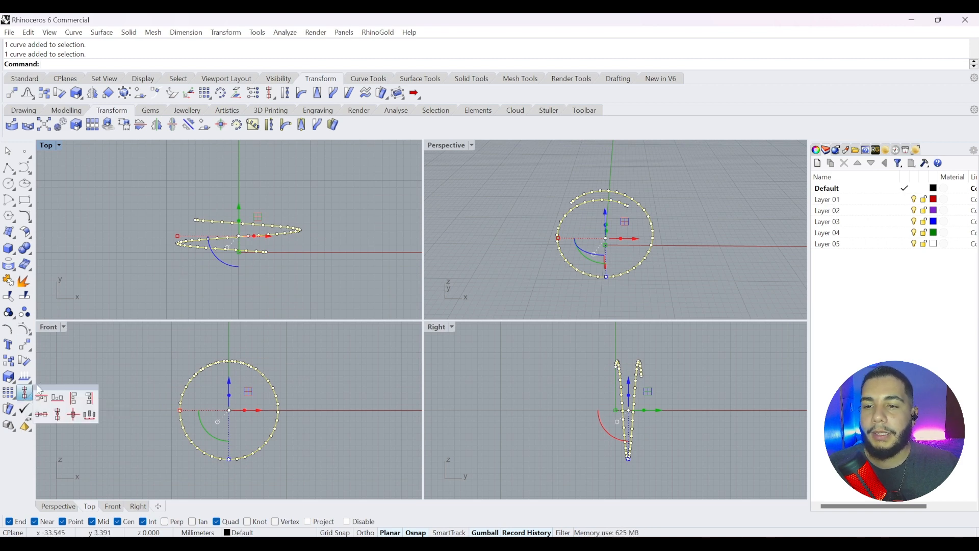
pyautogui.click(74, 414)
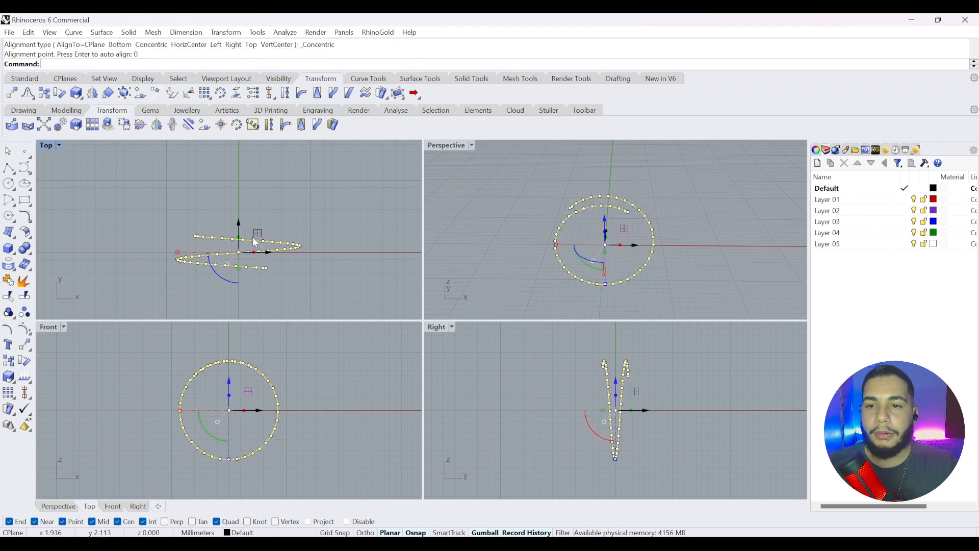
pyautogui.press('Return')
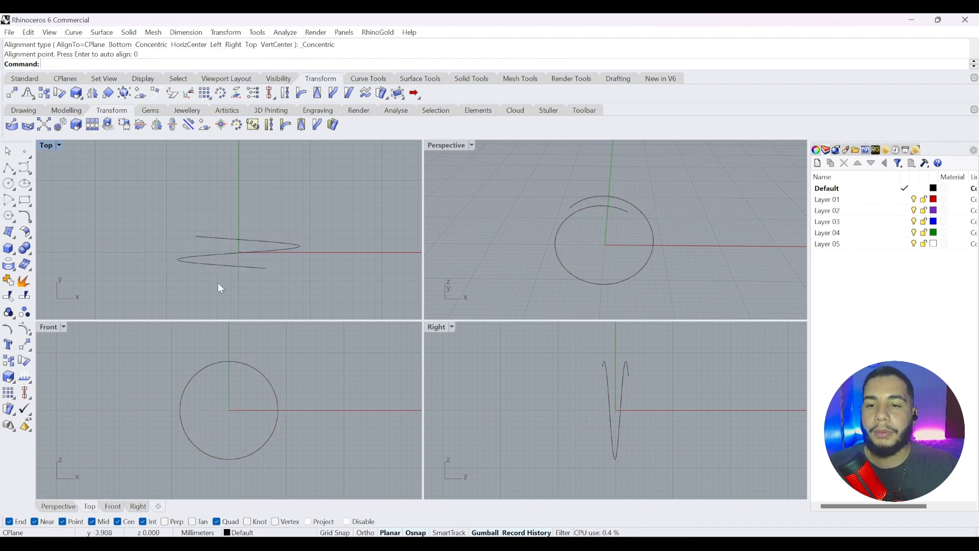
# Measure the helix's length and copy the resulting number from the command history
pyautogui.click(246, 251)
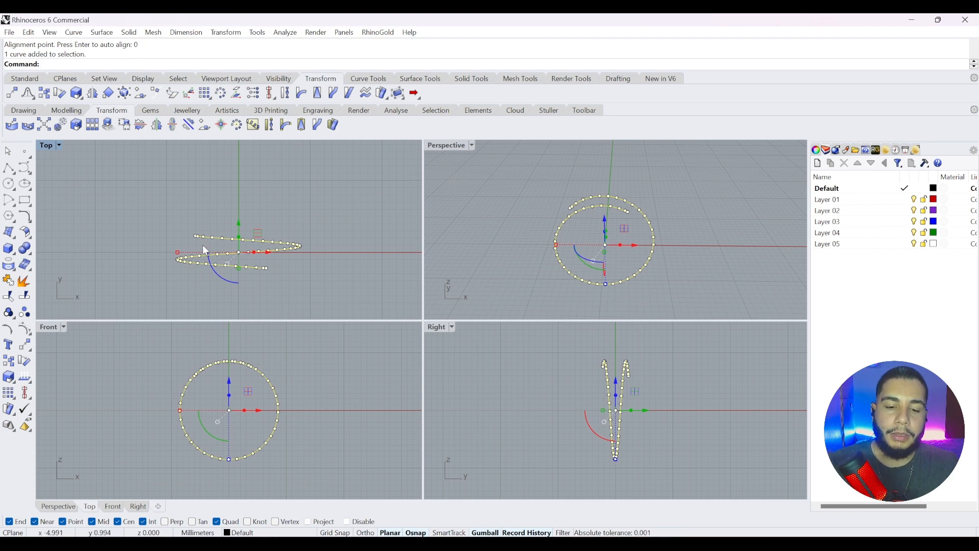
pyautogui.click(59, 94)
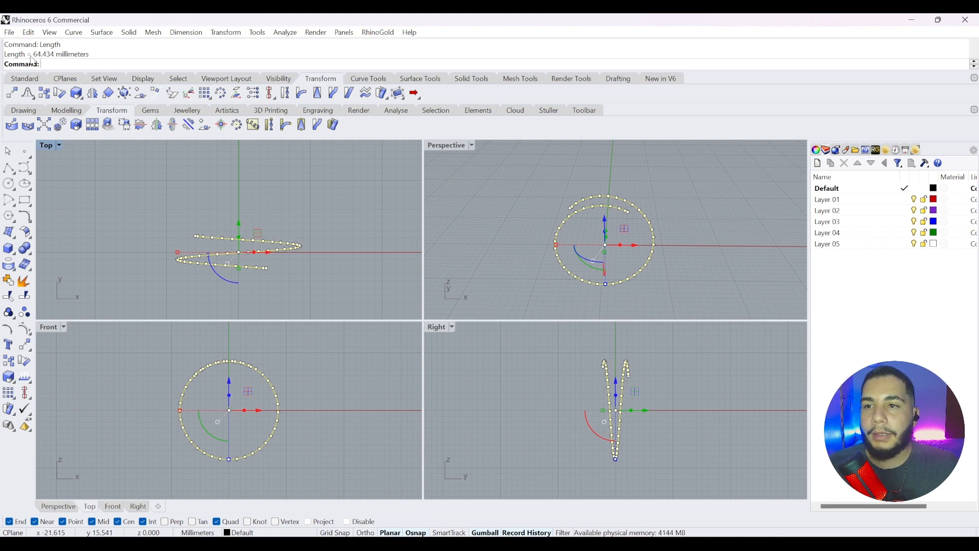
pyautogui.moveTo(34, 54); pyautogui.dragTo(54, 55)
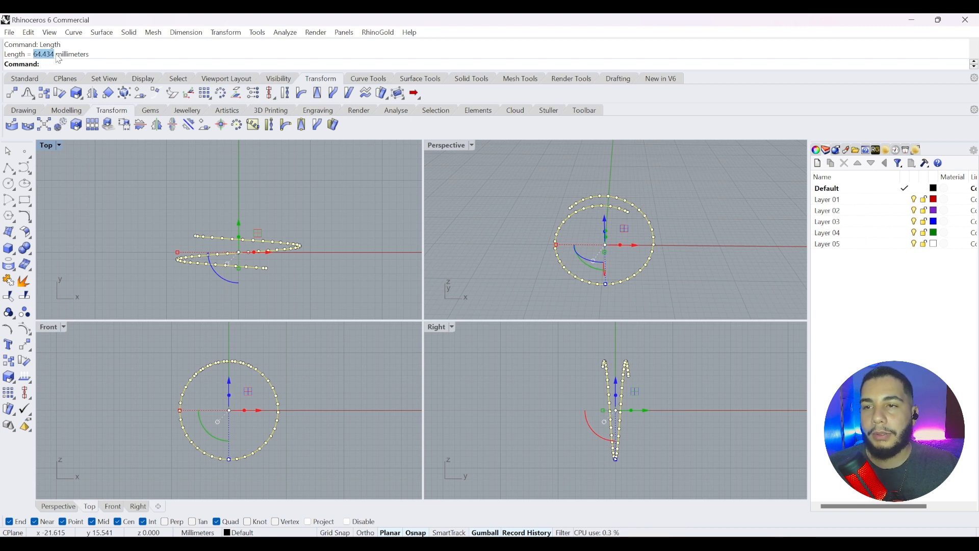
pyautogui.rightClick(50, 57)
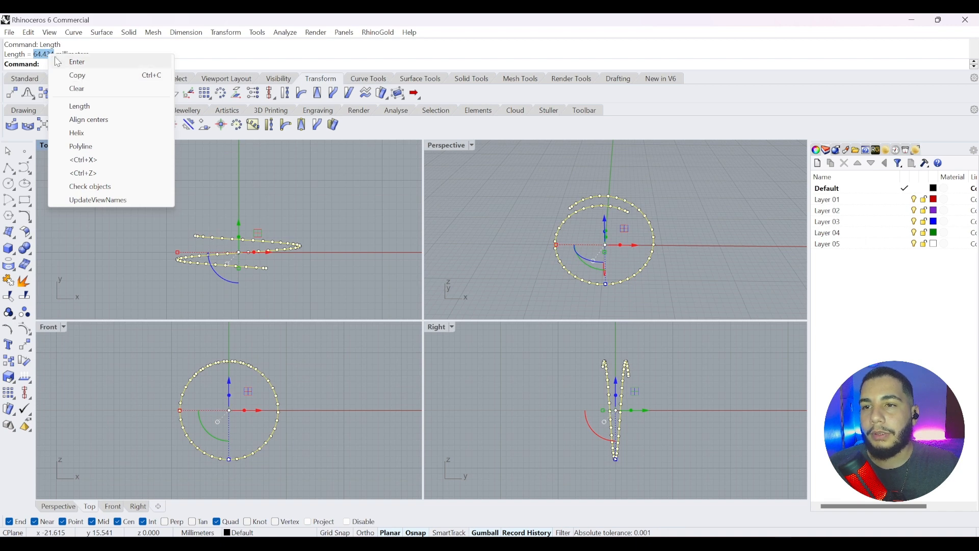
pyautogui.click(85, 82)
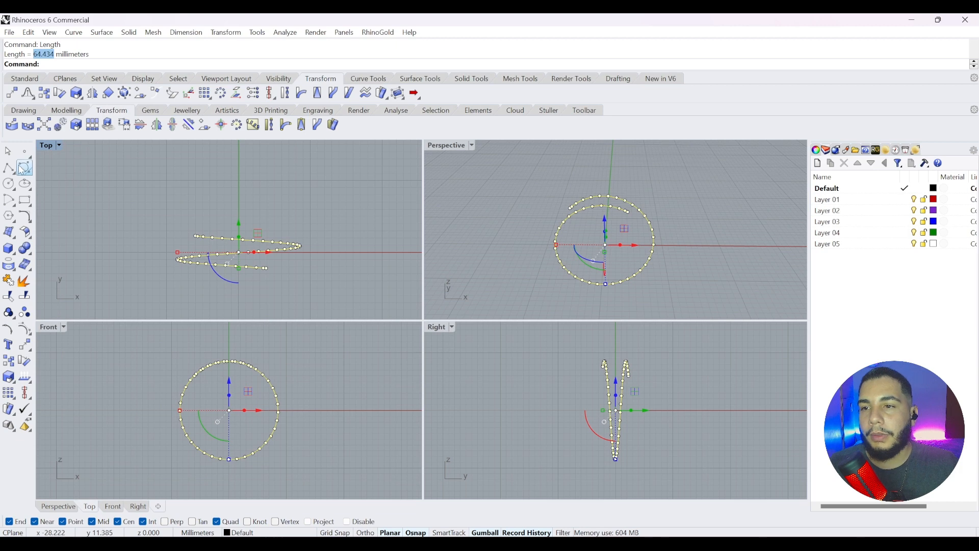
pyautogui.press('Escape')
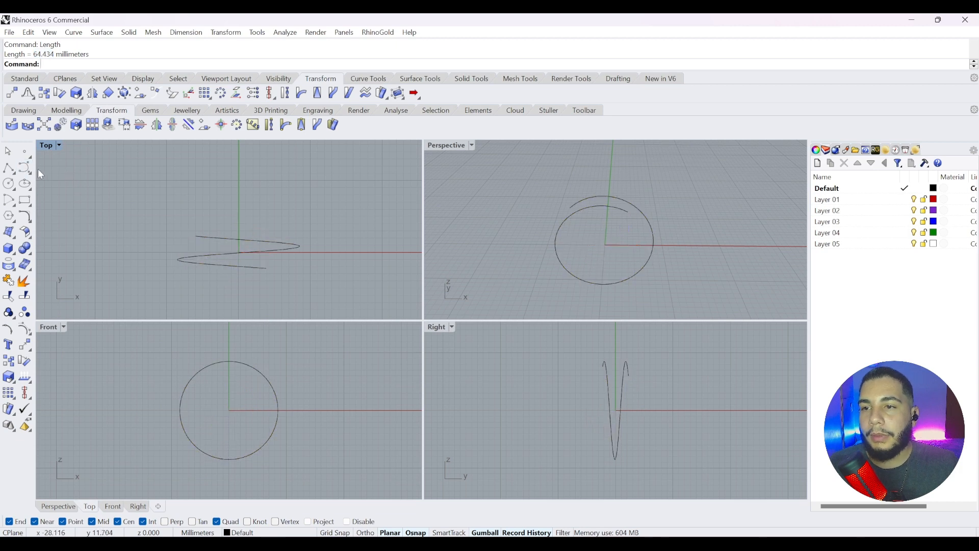
# Draw a single-segment polyline in the Top view from the origin along the positive X axis, 64.434 mm long
pyautogui.click(8, 168)
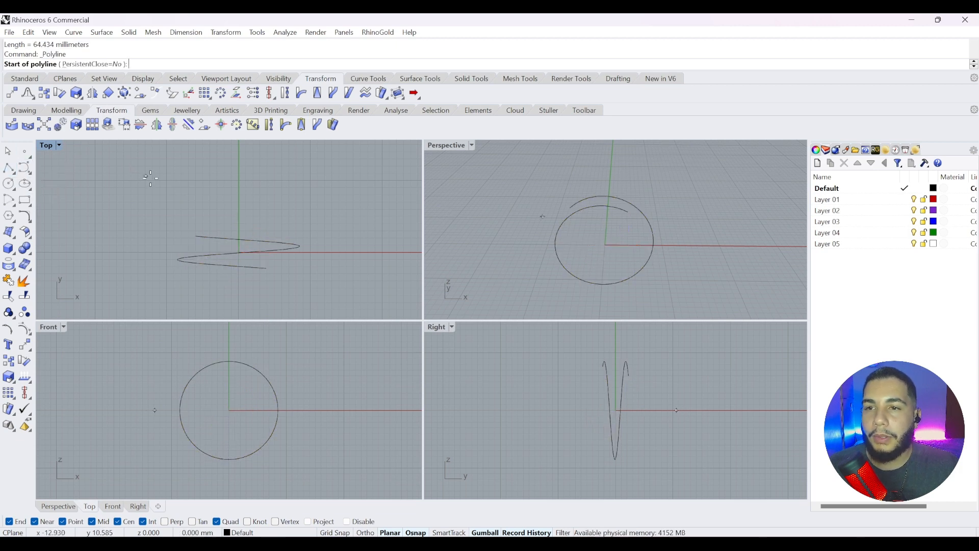
pyautogui.write('0')
pyautogui.press('Return')
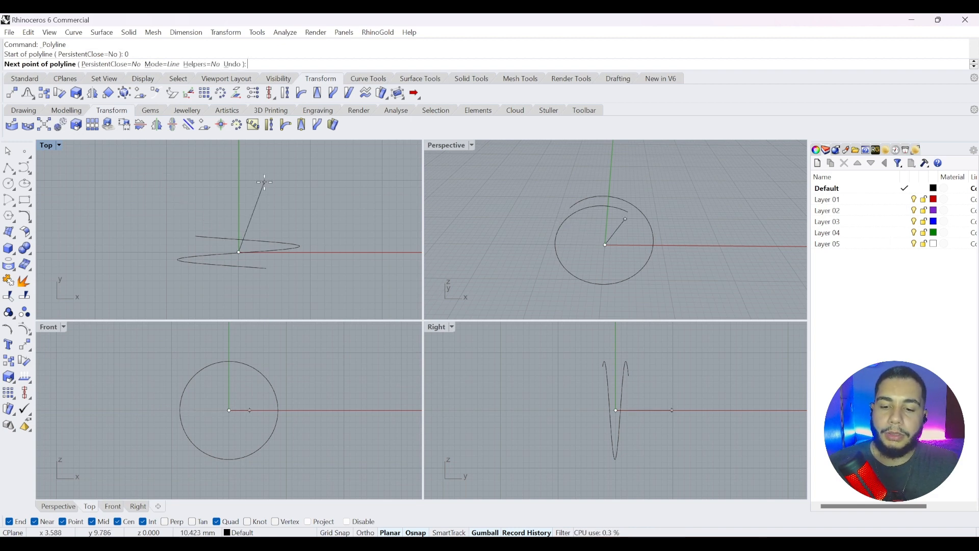
pyautogui.hotkey('ctrl', 'v')
pyautogui.press('Return')
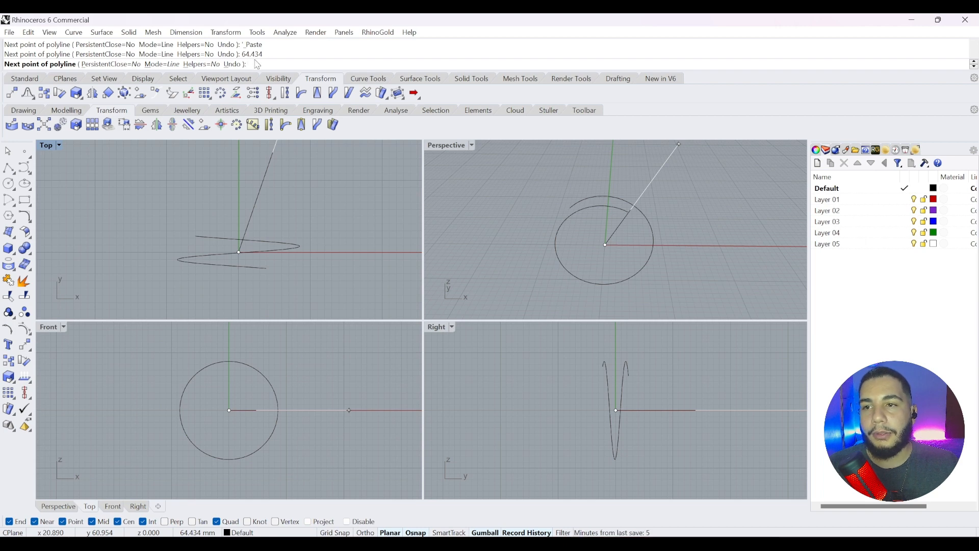
pyautogui.click(383, 198)
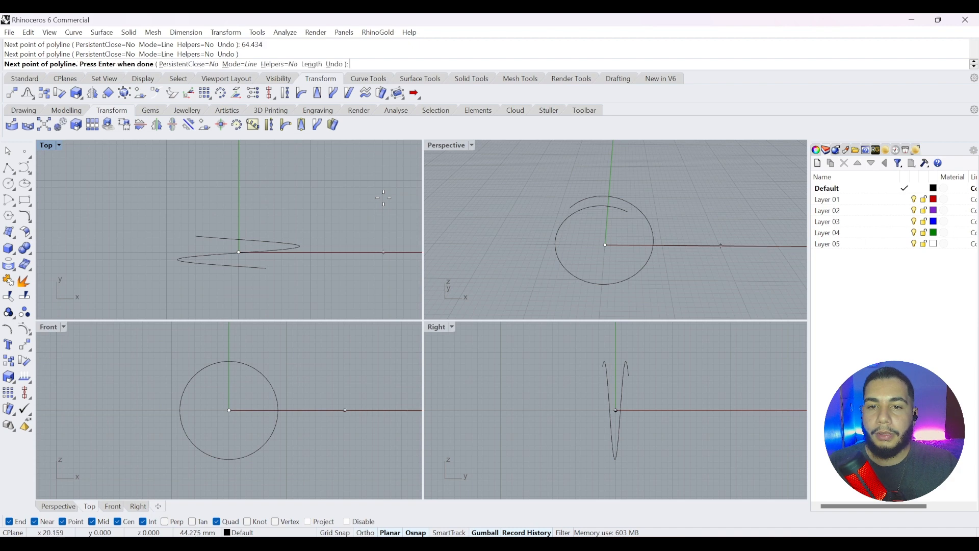
pyautogui.moveTo(353, 179); pyautogui.dragTo(296, 185, button='right')
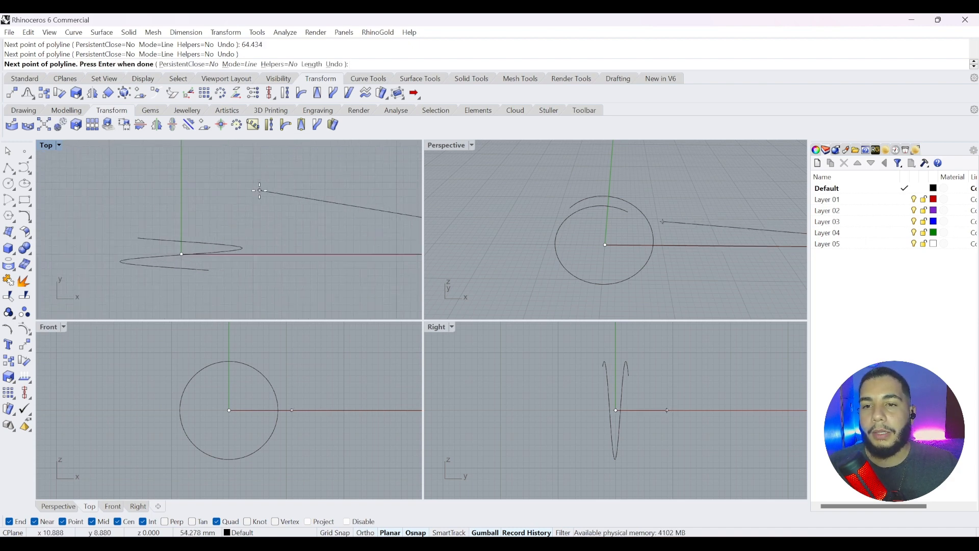
pyautogui.press('Return')
# Centre the straight line on the origin with a concentric alignment to point 0
pyautogui.click(292, 254)
pyautogui.scroll(-3, 291, 235)
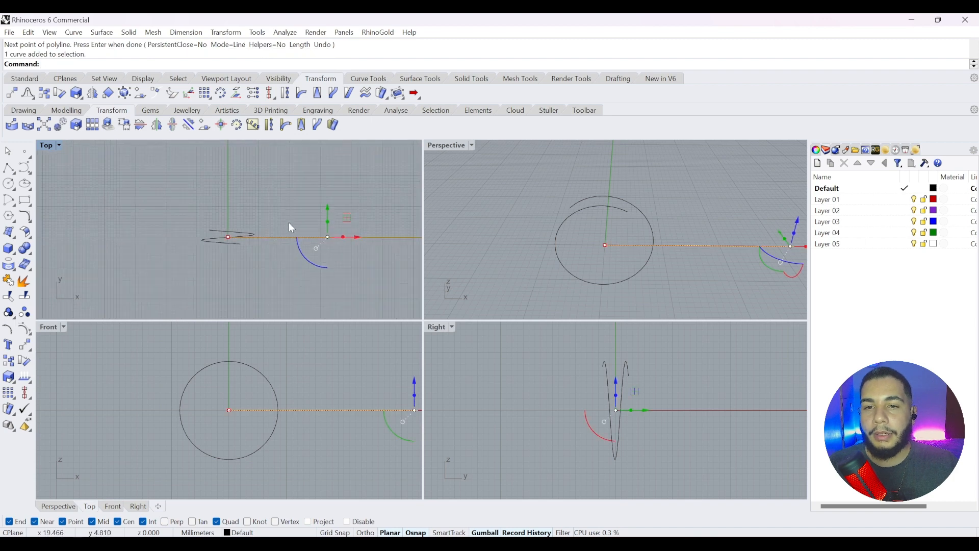
pyautogui.moveTo(213, 218); pyautogui.dragTo(193, 222, button='right')
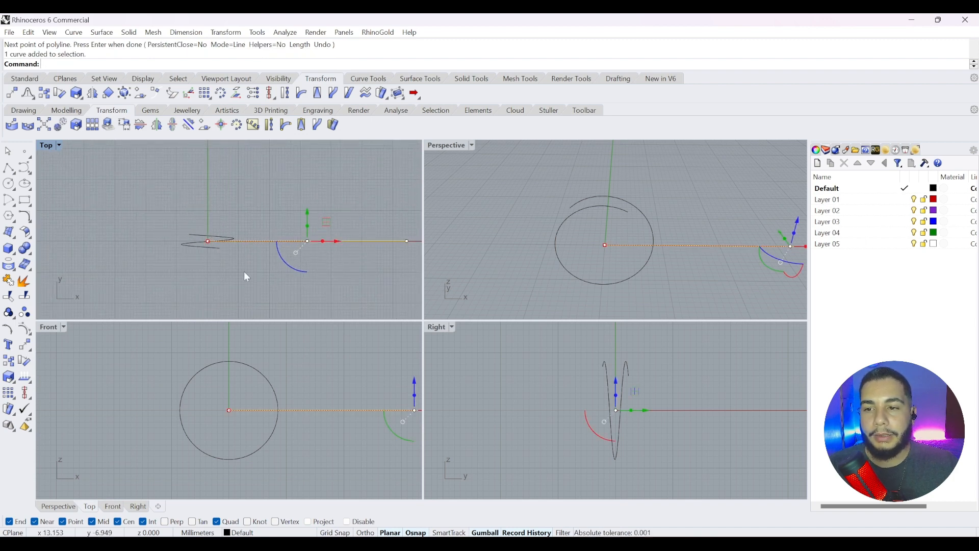
pyautogui.click(30, 399)
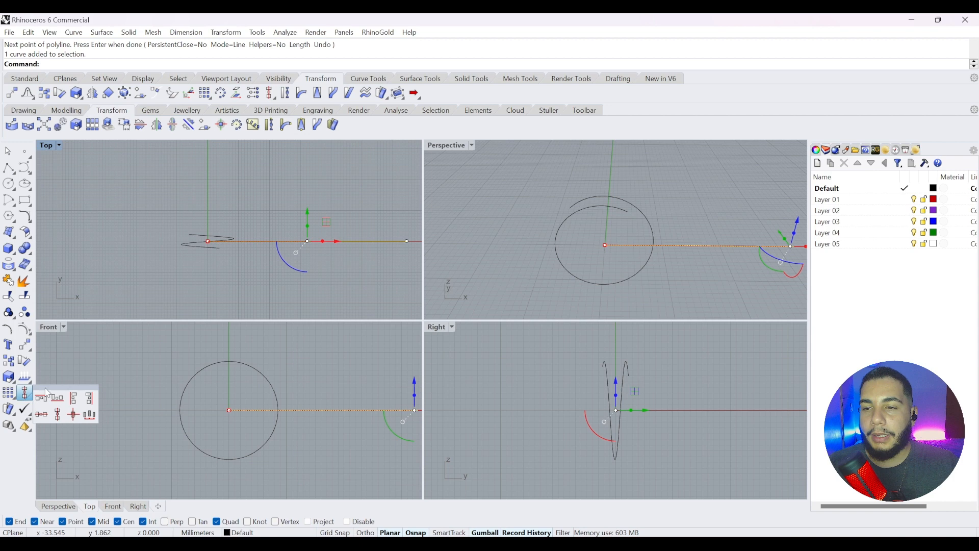
pyautogui.click(73, 414)
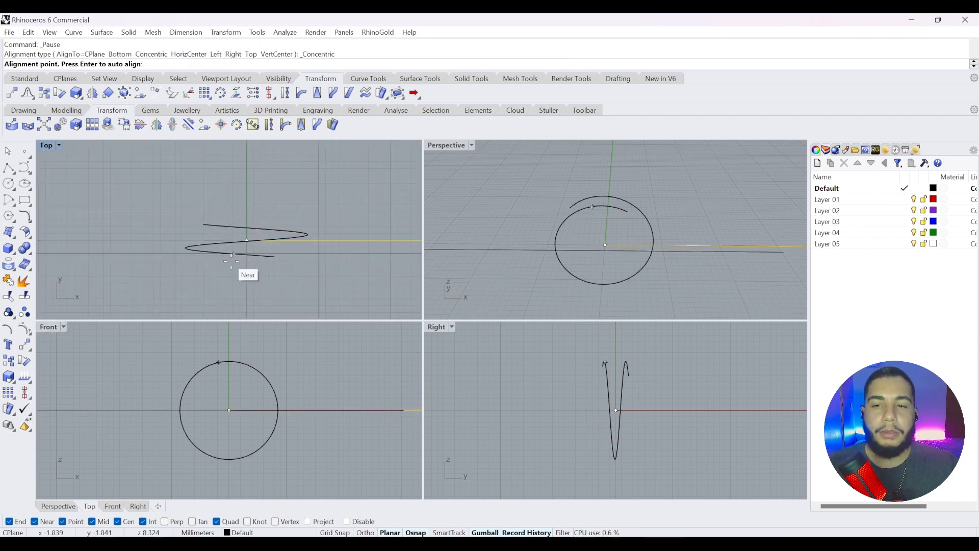
pyautogui.write('0')
pyautogui.press('Return')
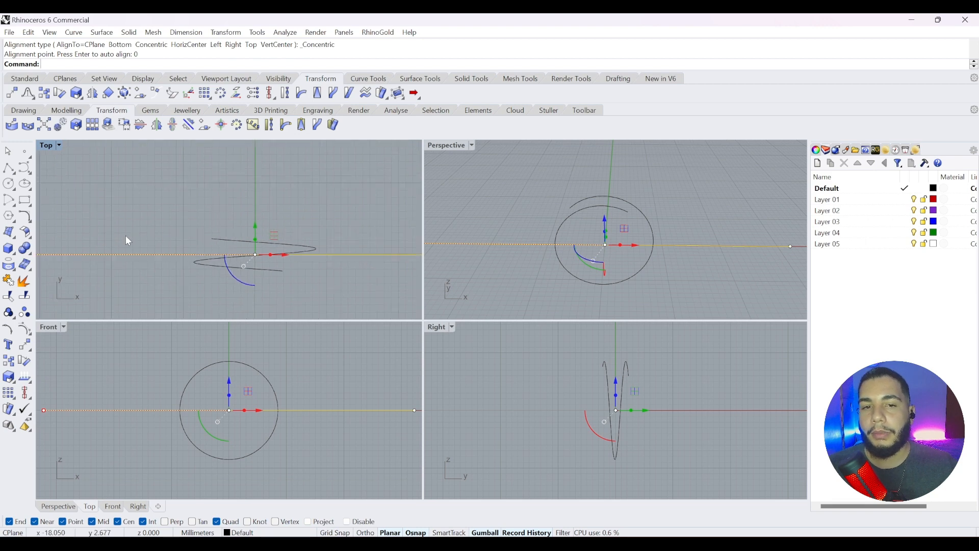
pyautogui.moveTo(211, 210); pyautogui.dragTo(252, 218, button='right')
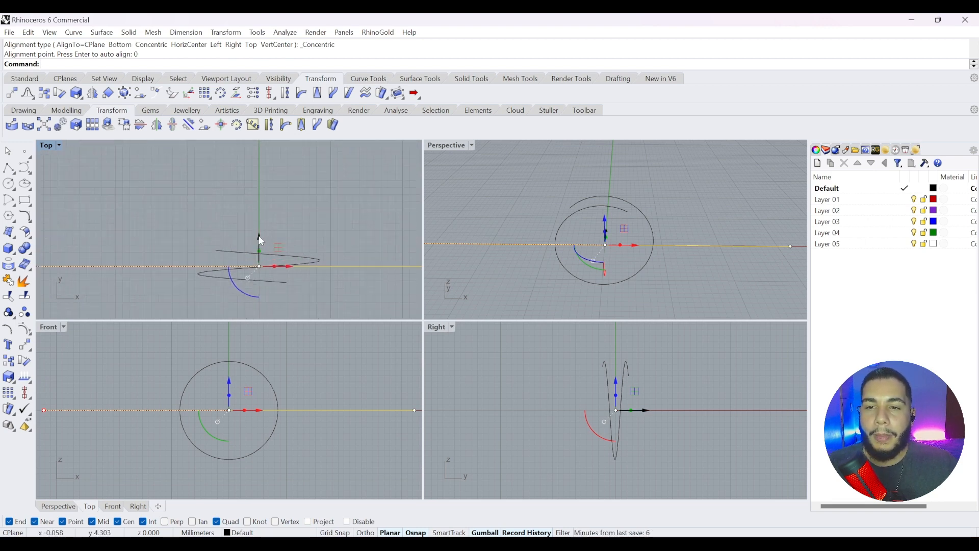
# Move the straight line 10 mm along the positive Y axis, away from the helix, and deselect it
pyautogui.click(259, 234)
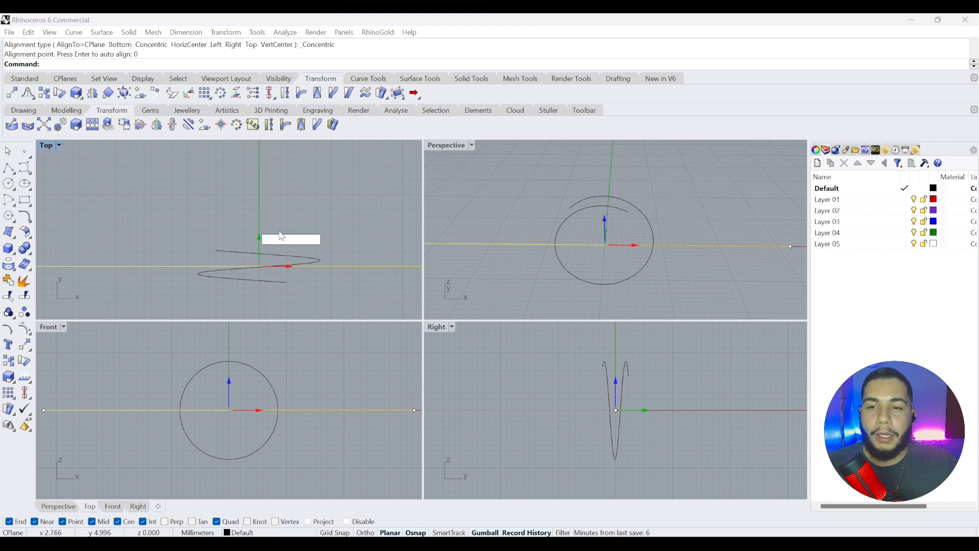
pyautogui.write('10')
pyautogui.press('Return')
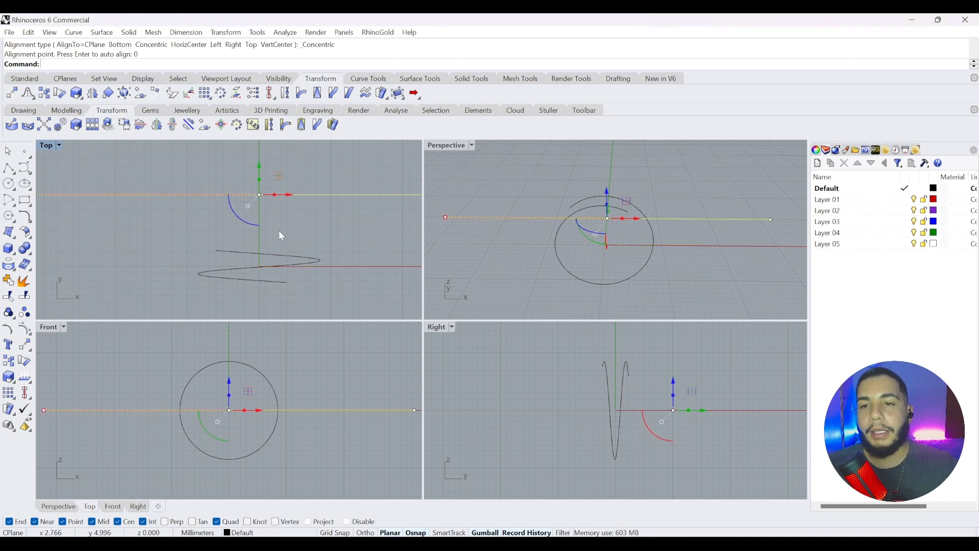
pyautogui.press('Escape')
pyautogui.scroll(-3, 271, 225)
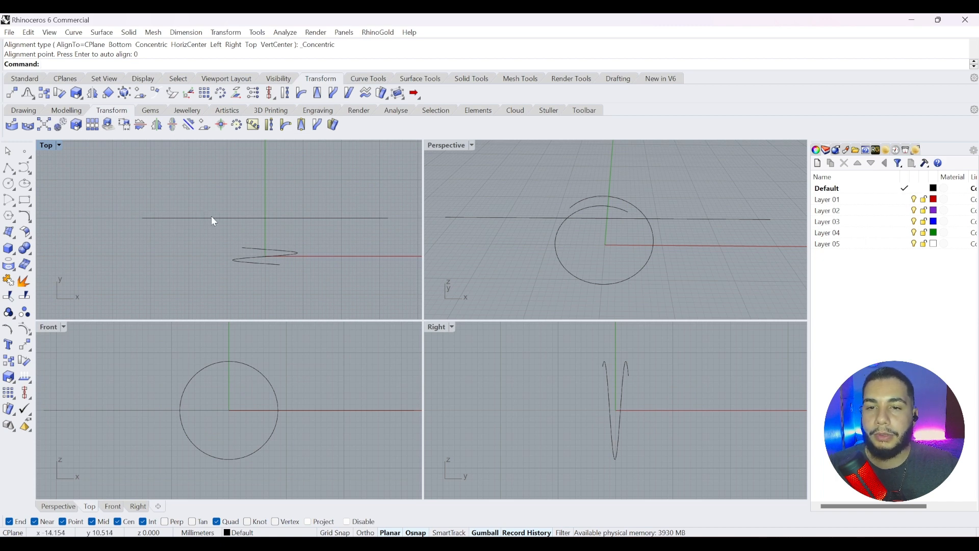
# Draw a circle of 2.2 mm diameter in the Right view plane, centred on the straight line's negative X endpoint
pyautogui.click(9, 184)
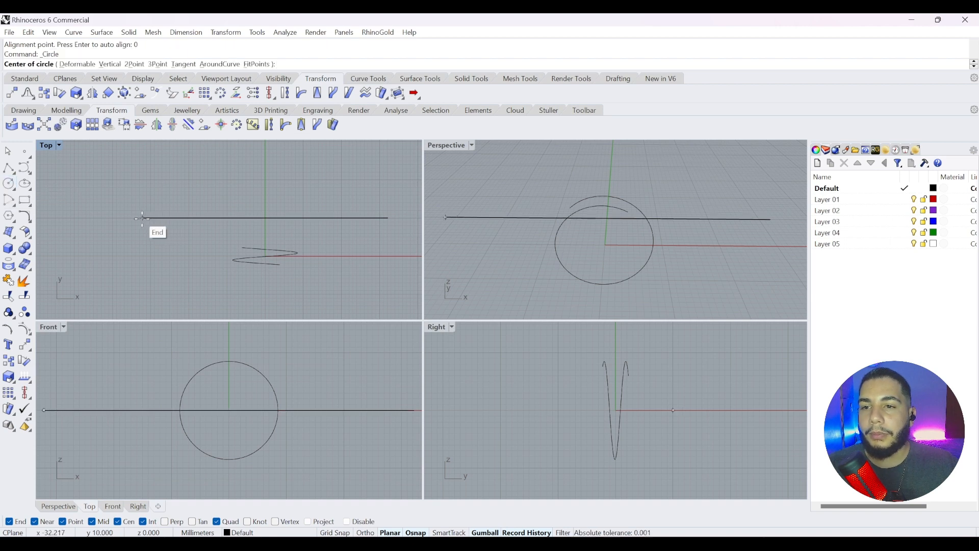
pyautogui.click(143, 219)
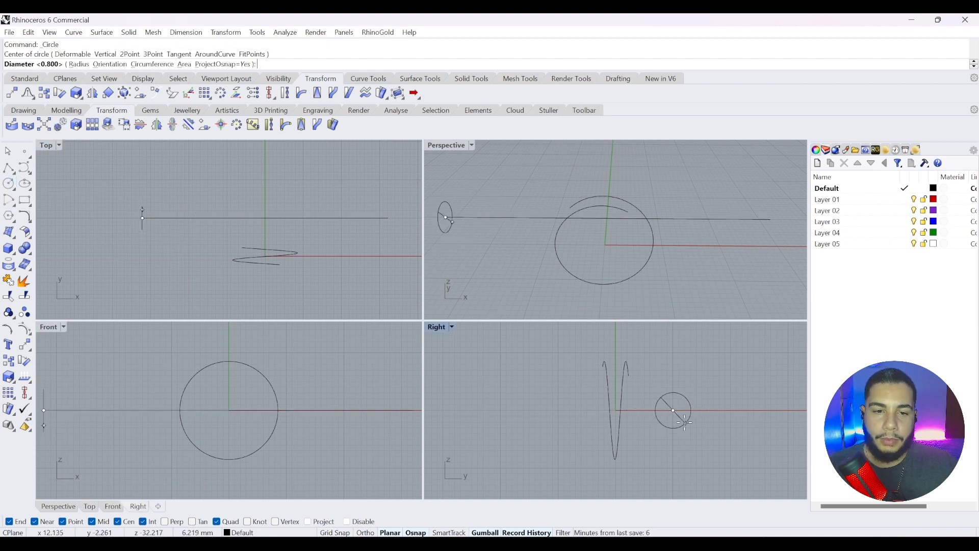
pyautogui.moveTo(680, 417); pyautogui.dragTo(624, 409, button='right')
pyautogui.scroll(16, 633, 408)
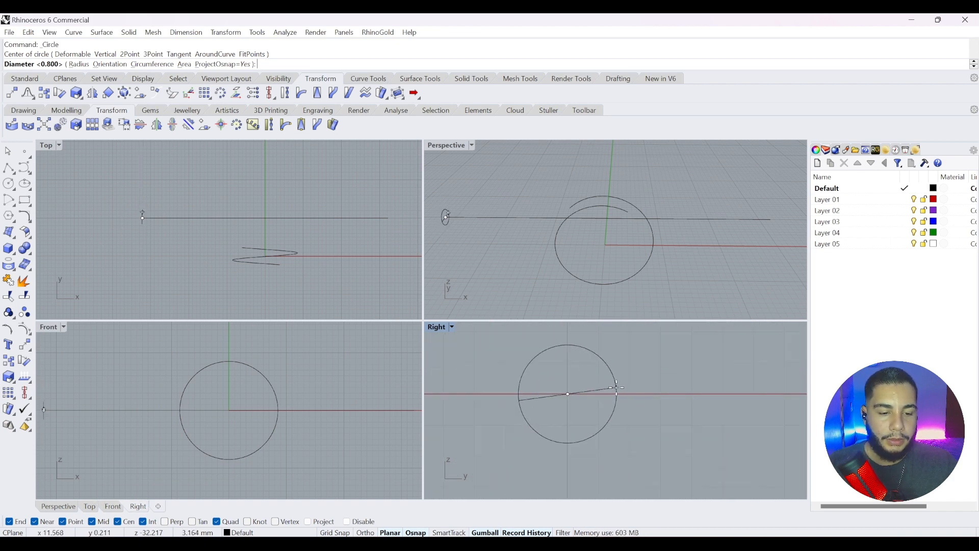
pyautogui.write('2')
pyautogui.press('Return')
pyautogui.write('.')
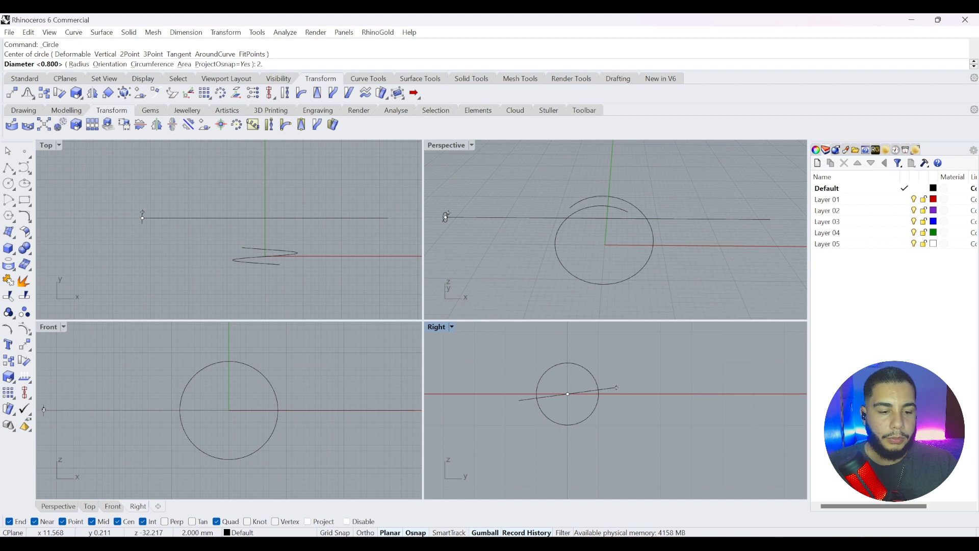
pyautogui.write('2')
pyautogui.press('Return')
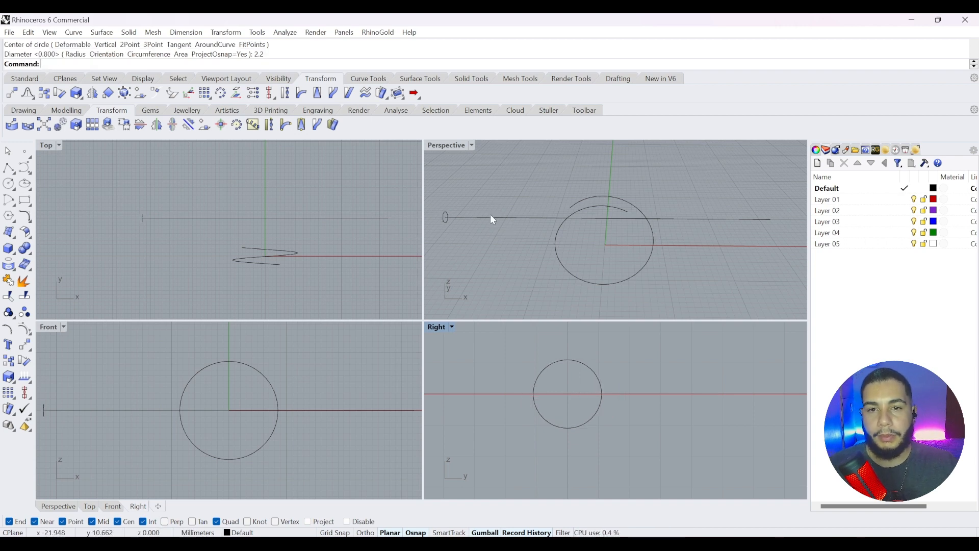
# Sweep the 2.2 mm circle along the straight line with a one-rail sweep, Freeform frame style and Refit rail enabled
pyautogui.click(15, 238)
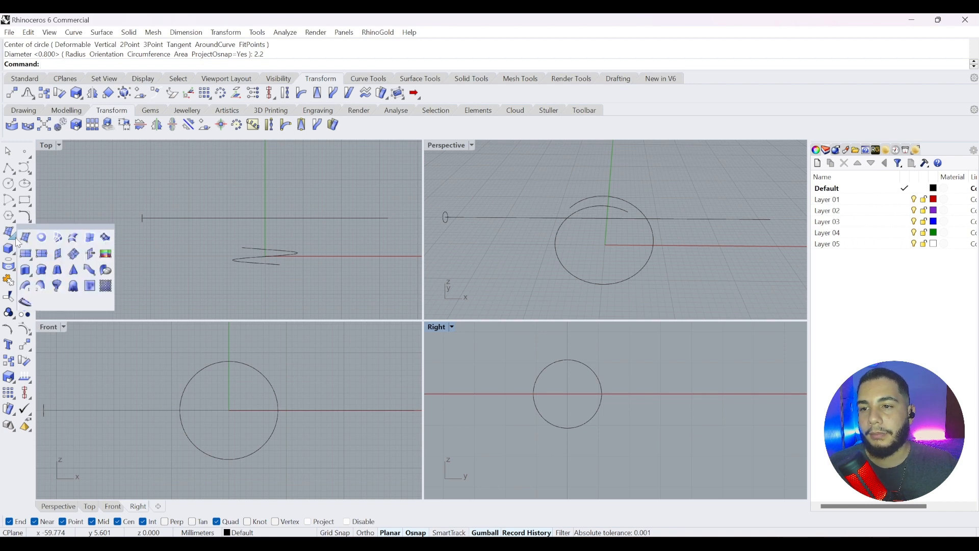
pyautogui.click(24, 287)
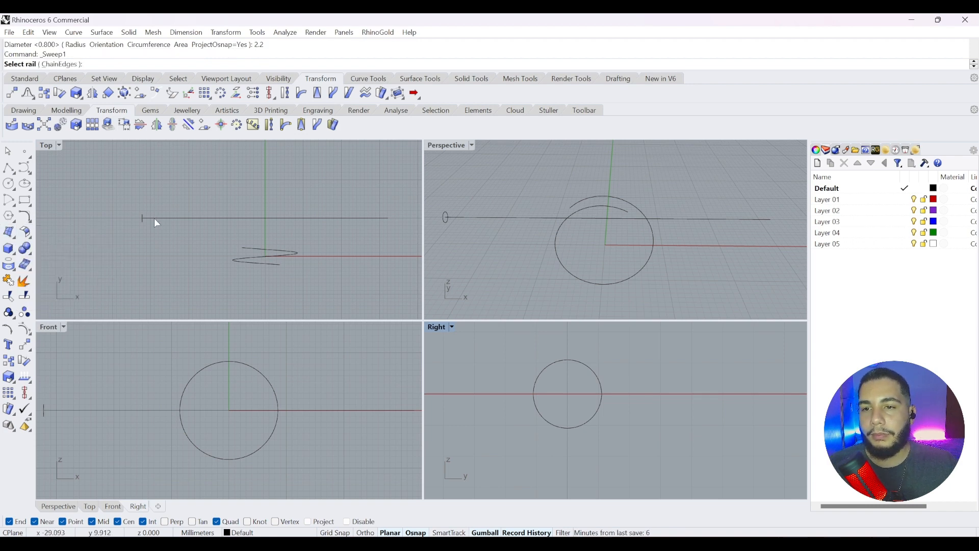
pyautogui.click(154, 219)
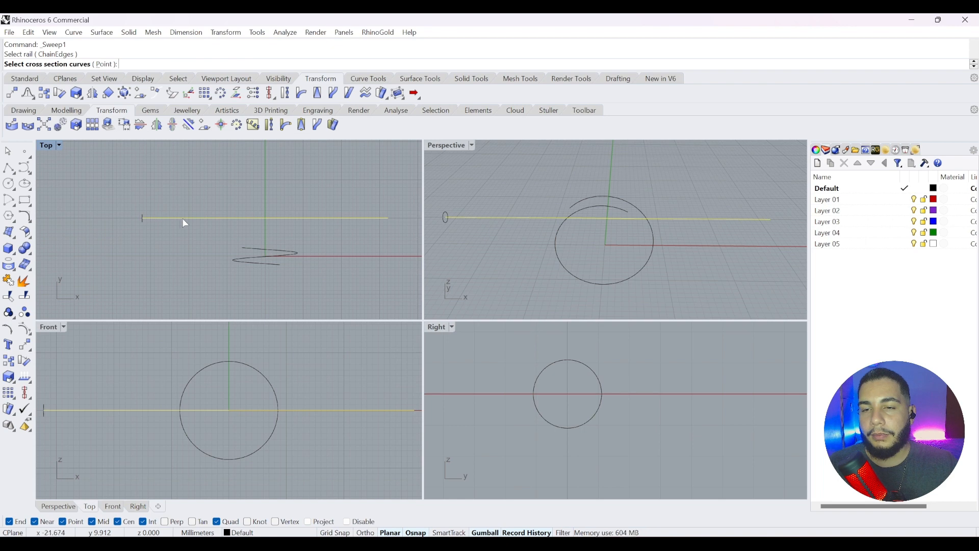
pyautogui.click(142, 215)
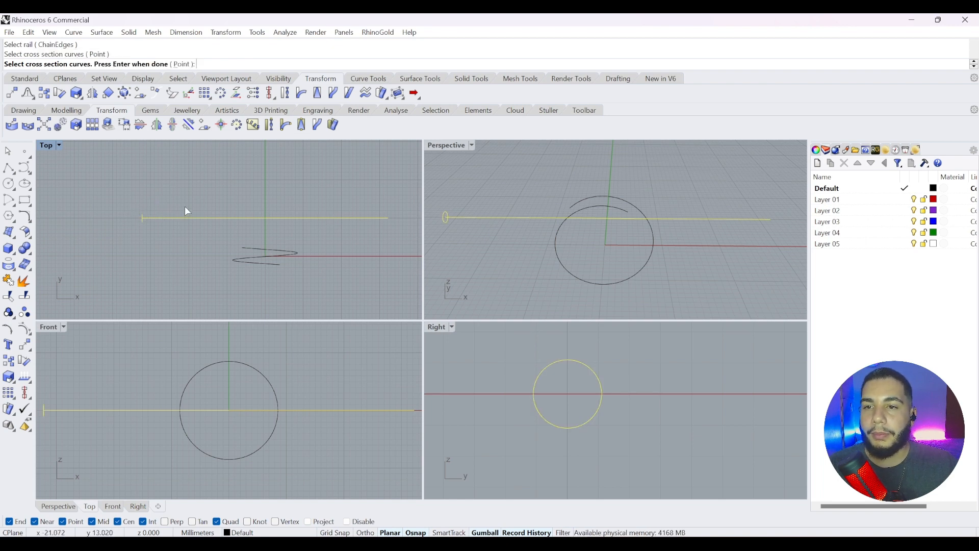
pyautogui.press('Return')
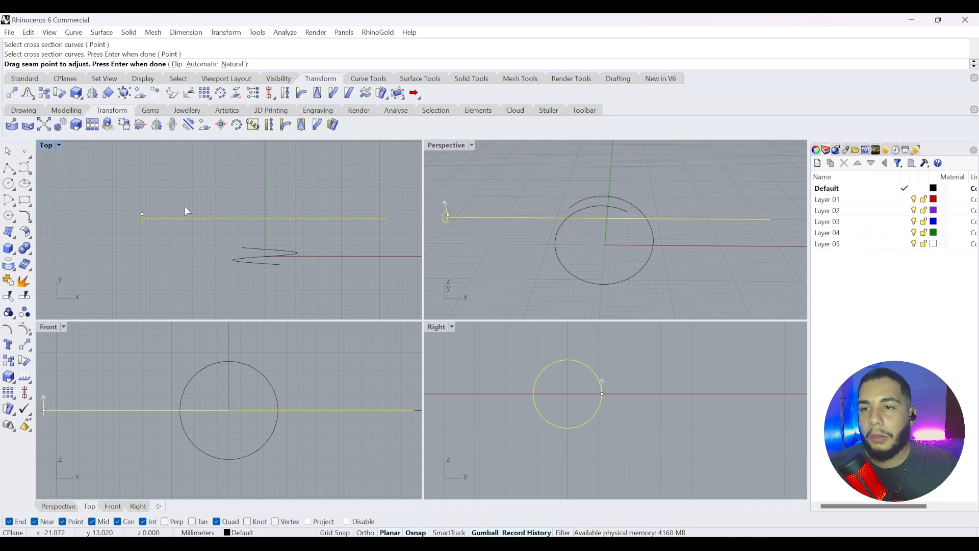
pyautogui.press('Return')
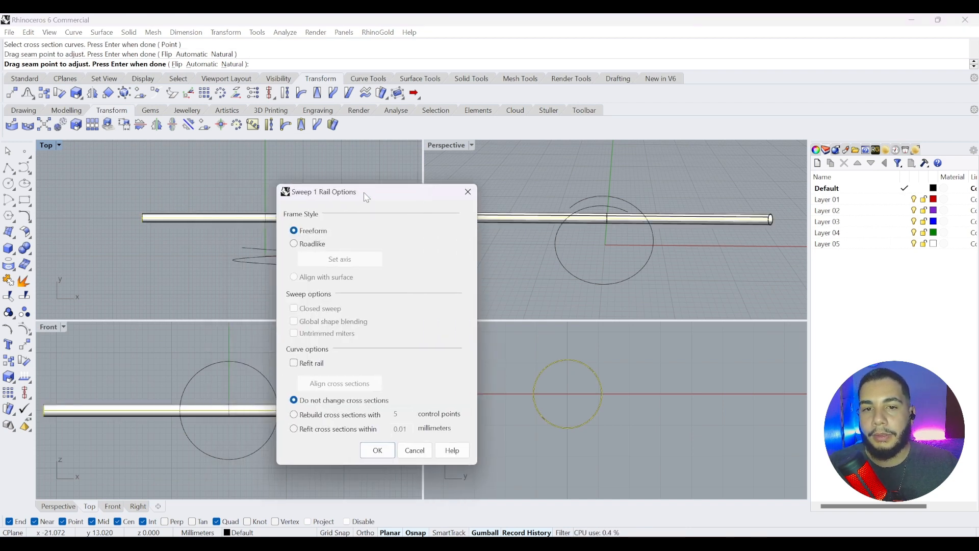
pyautogui.moveTo(366, 197); pyautogui.dragTo(830, 98)
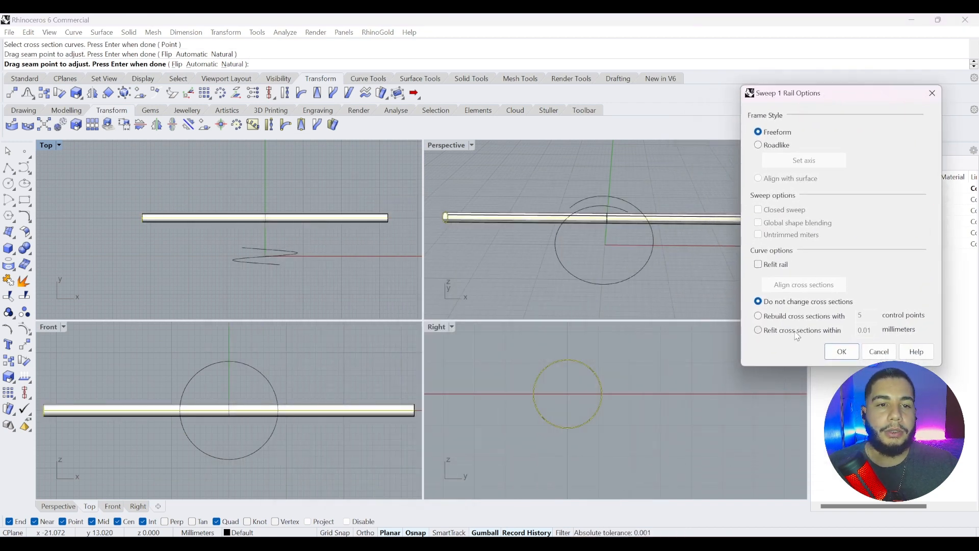
pyautogui.click(759, 266)
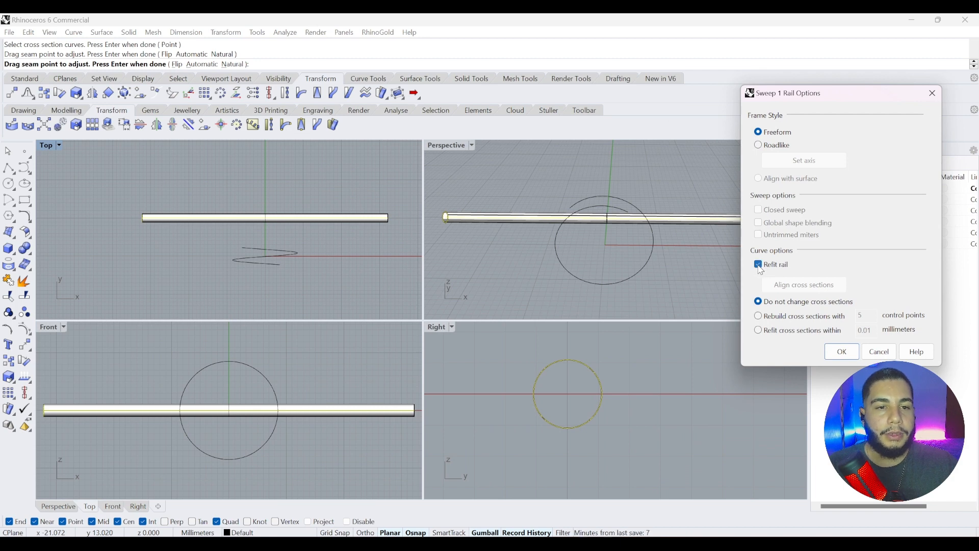
pyautogui.click(842, 352)
# Cap both open ends of the swept tube to make a solid rod, accepting the history break, and deselect it
pyautogui.moveTo(538, 278); pyautogui.dragTo(619, 241, button='right')
pyautogui.moveTo(567, 220); pyautogui.dragTo(595, 245, button='right')
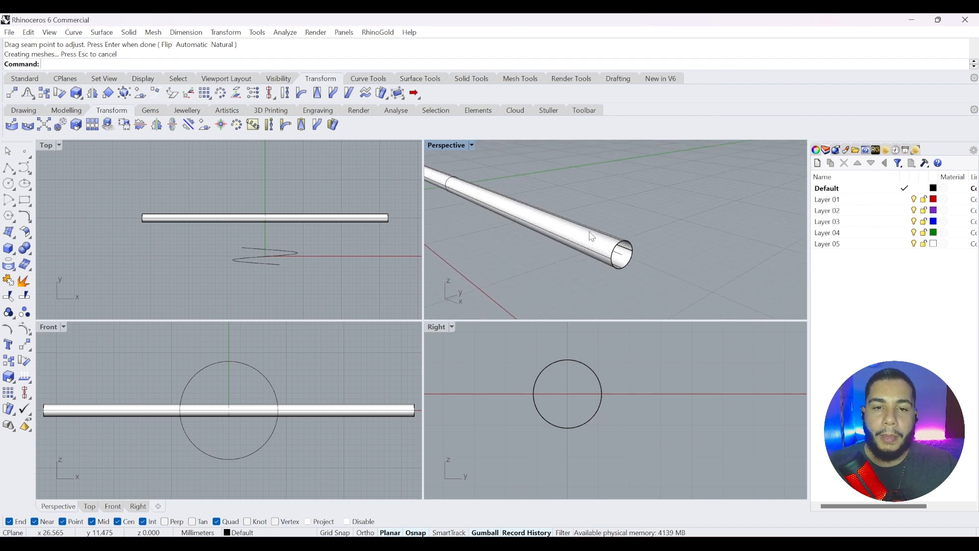
pyautogui.click(584, 237)
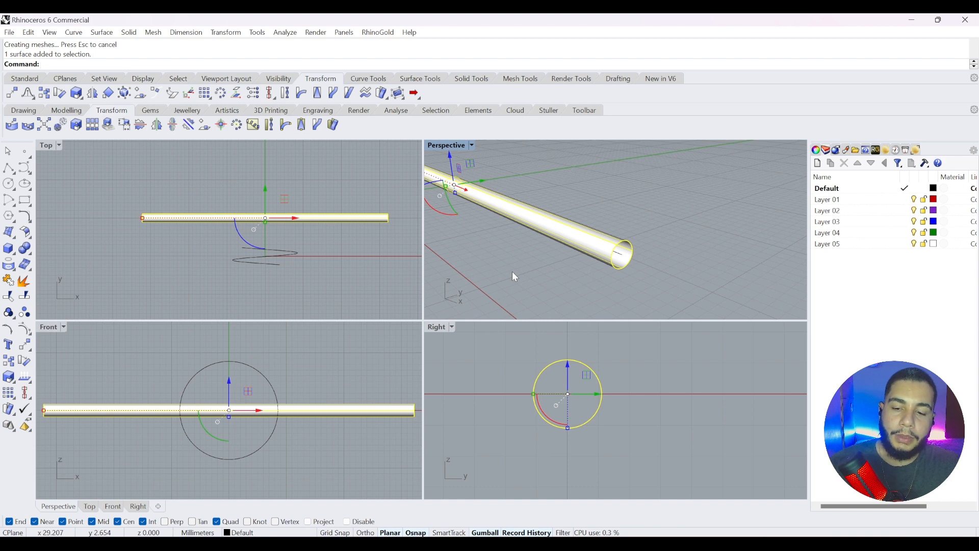
pyautogui.write('Cap')
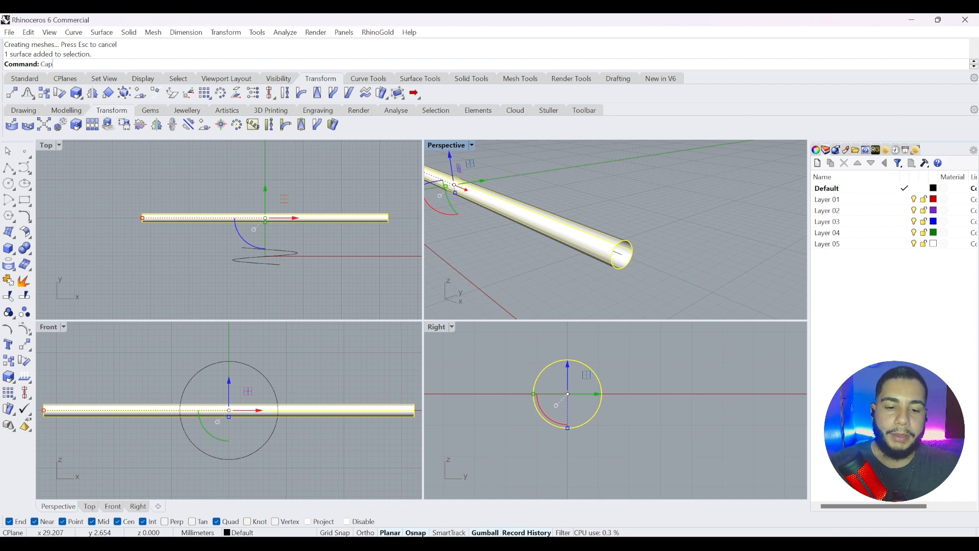
pyautogui.press('Return')
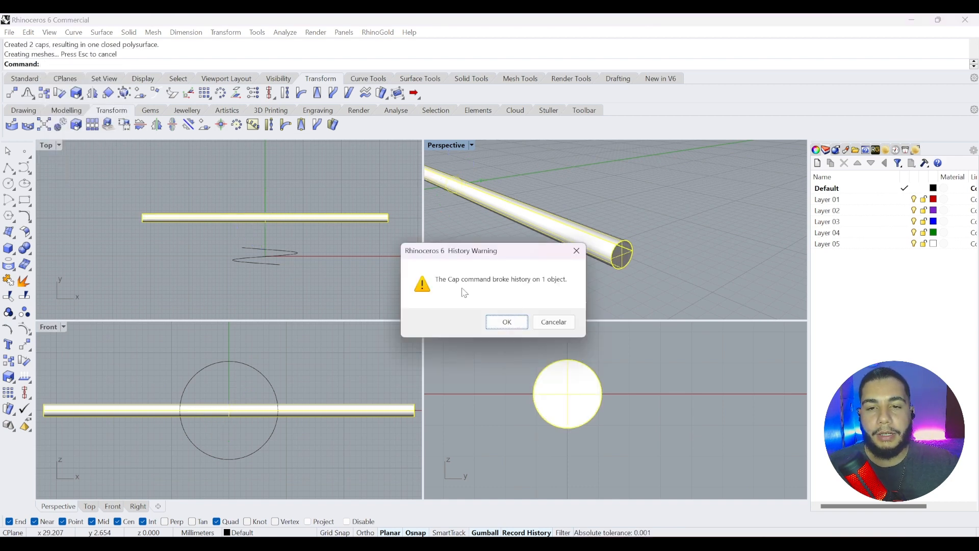
pyautogui.click(503, 323)
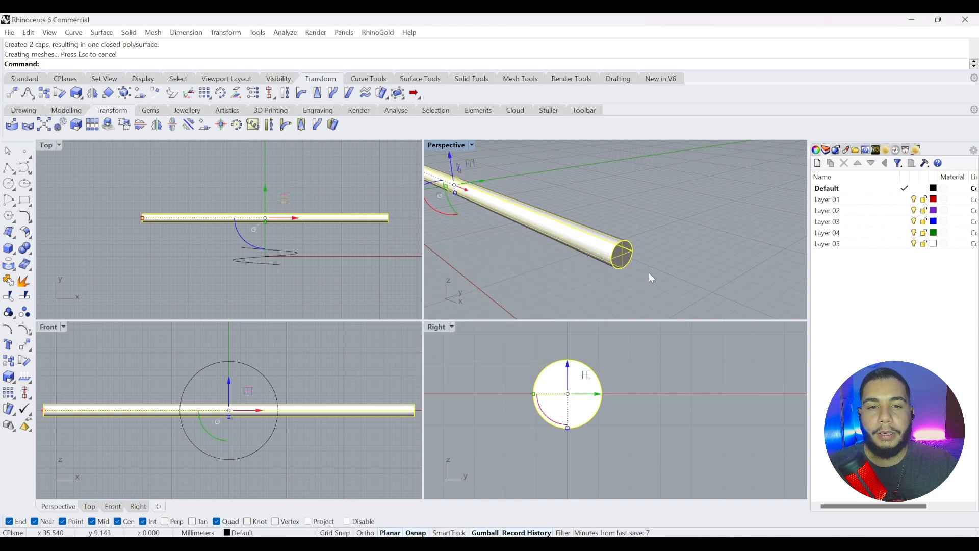
pyautogui.moveTo(652, 277); pyautogui.dragTo(626, 261, button='right')
pyautogui.click(603, 246)
pyautogui.press('Escape')
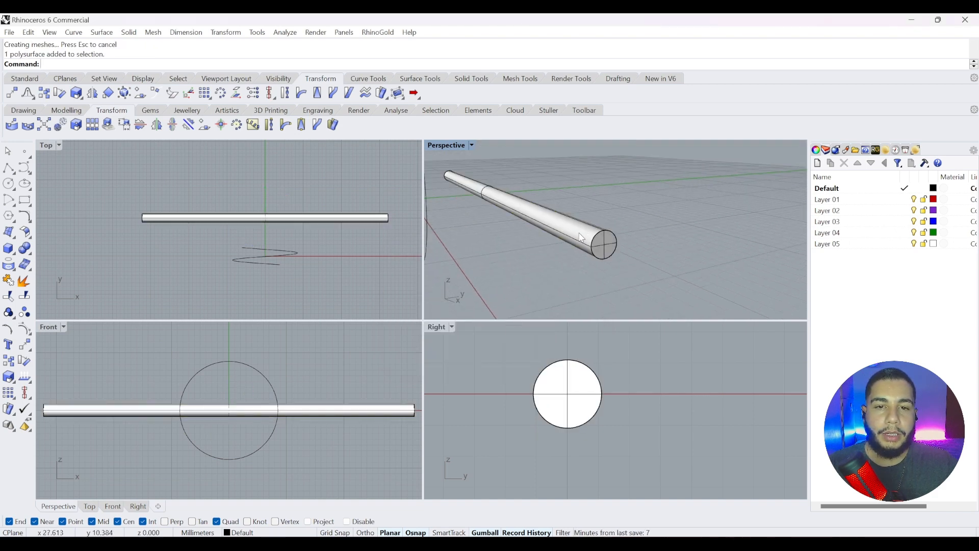
# Draw a circle of 0.8 mm diameter in the Right view plane, centred on the rod's positive X end face
pyautogui.moveTo(590, 236); pyautogui.dragTo(606, 224, button='right')
pyautogui.moveTo(665, 277); pyautogui.dragTo(616, 252, button='right')
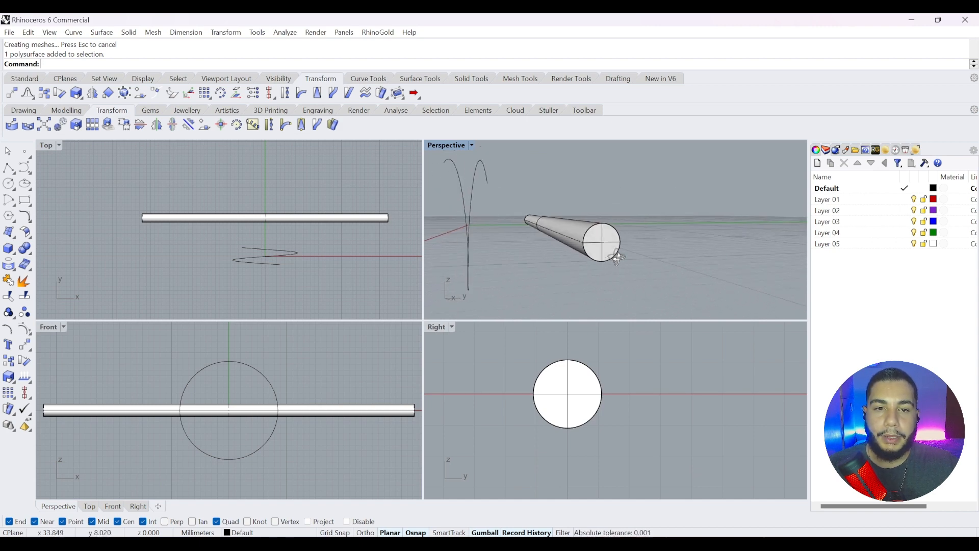
pyautogui.click(8, 184)
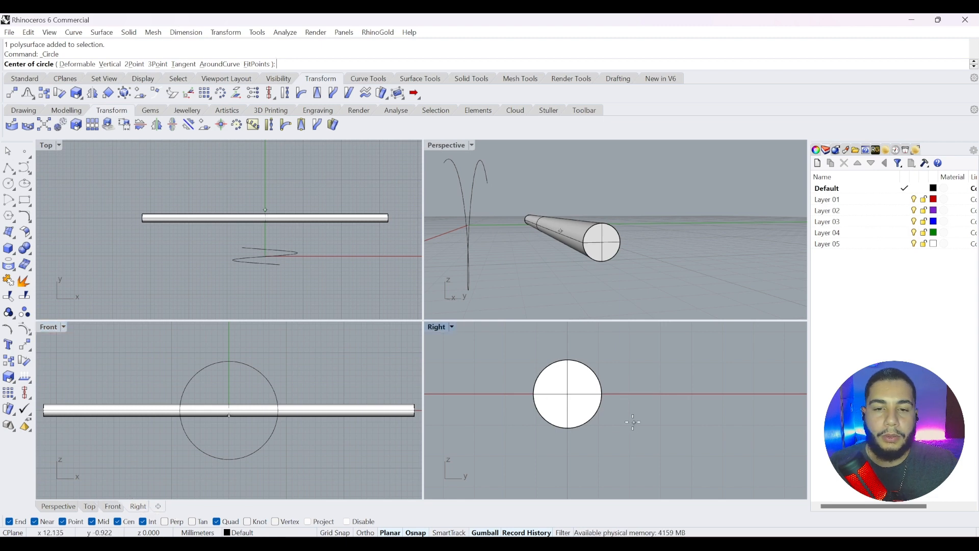
pyautogui.scroll(2, 553, 423)
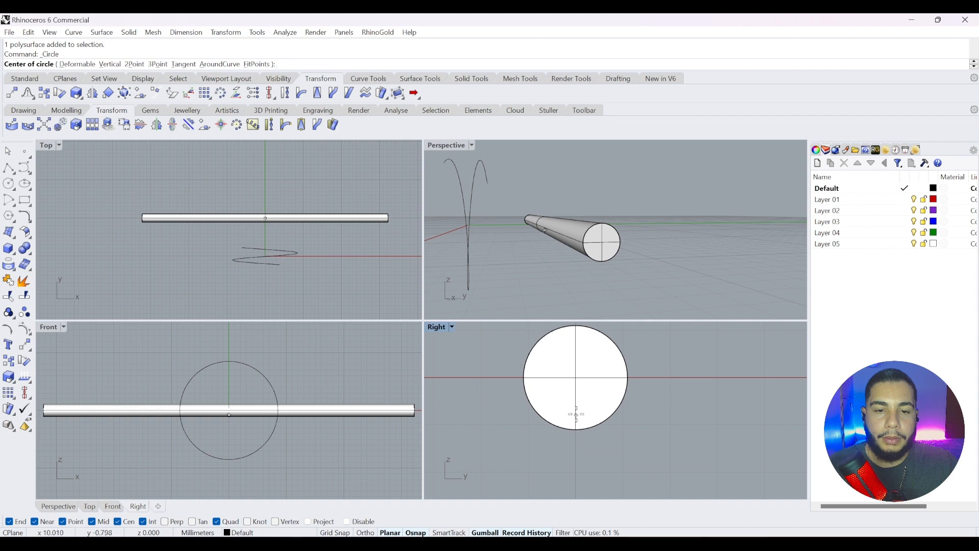
pyautogui.click(547, 412)
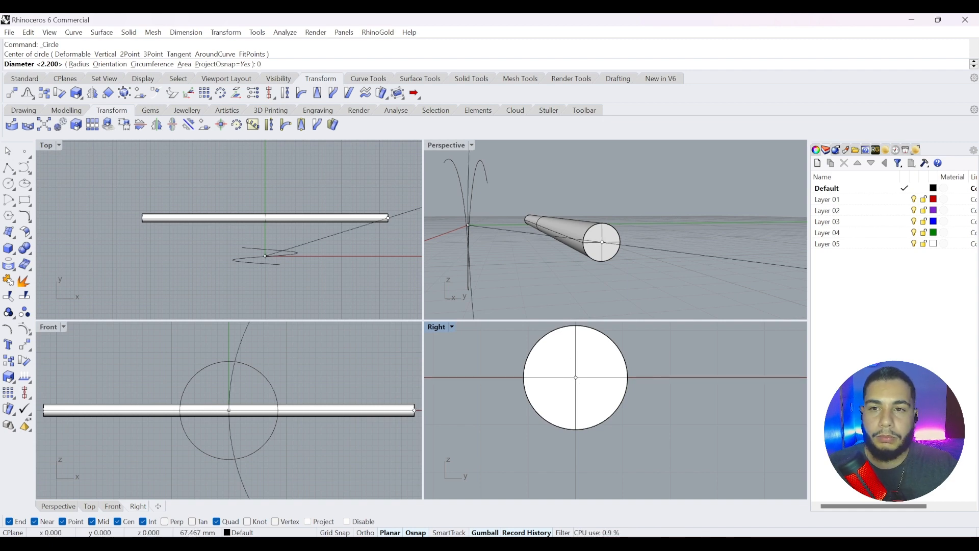
pyautogui.write('.8')
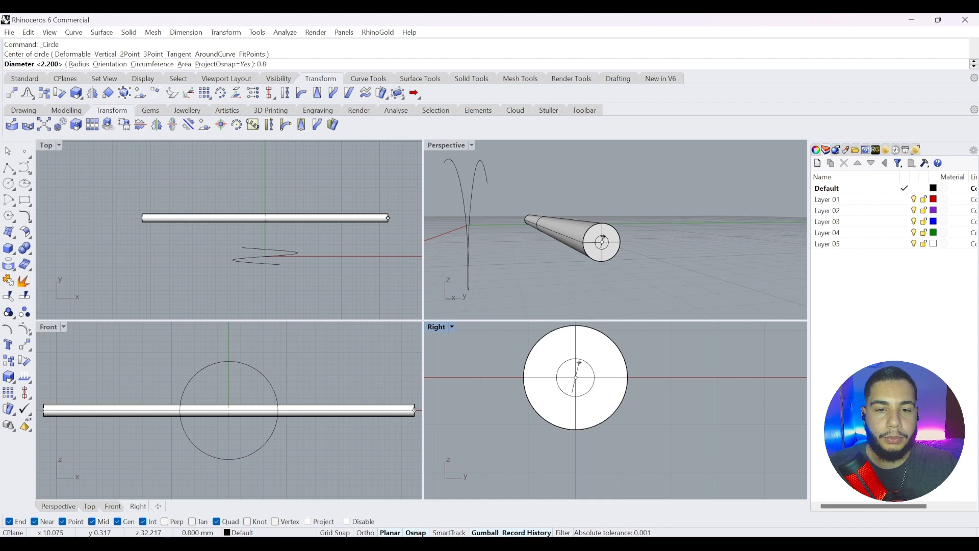
pyautogui.press('Return')
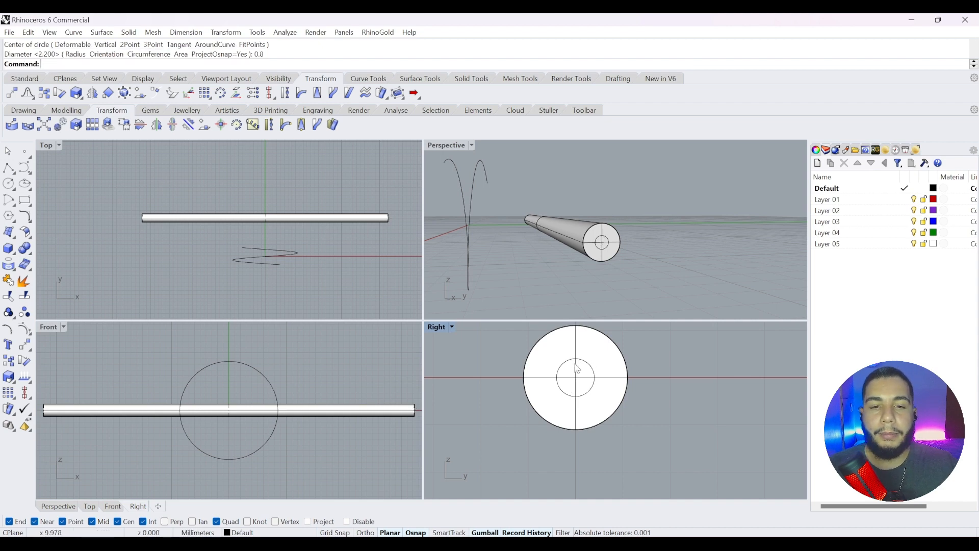
# Draw a single-segment polyline from the top quadrant of the 0.8 mm circle to about (21.1, 2.4) in the Front view, above the rod
pyautogui.click(583, 375)
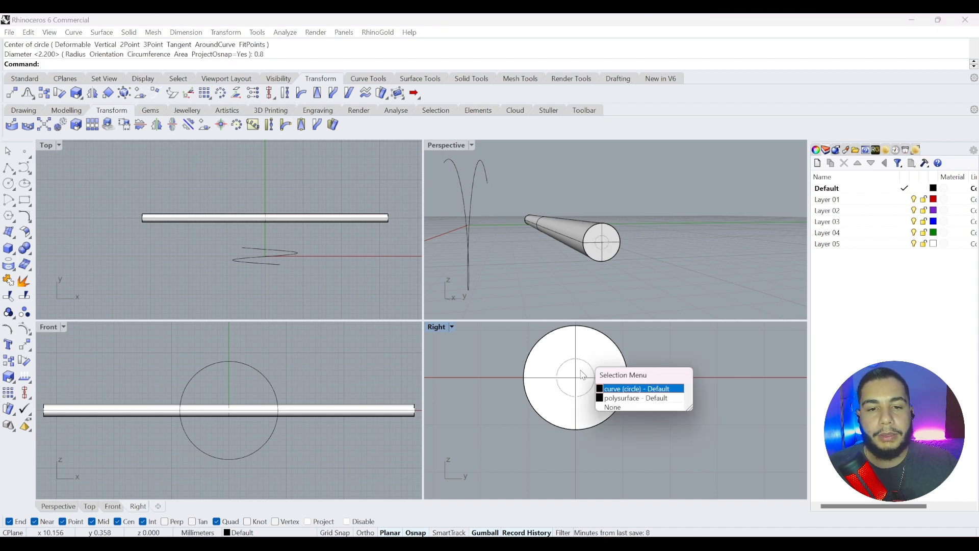
pyautogui.click(621, 390)
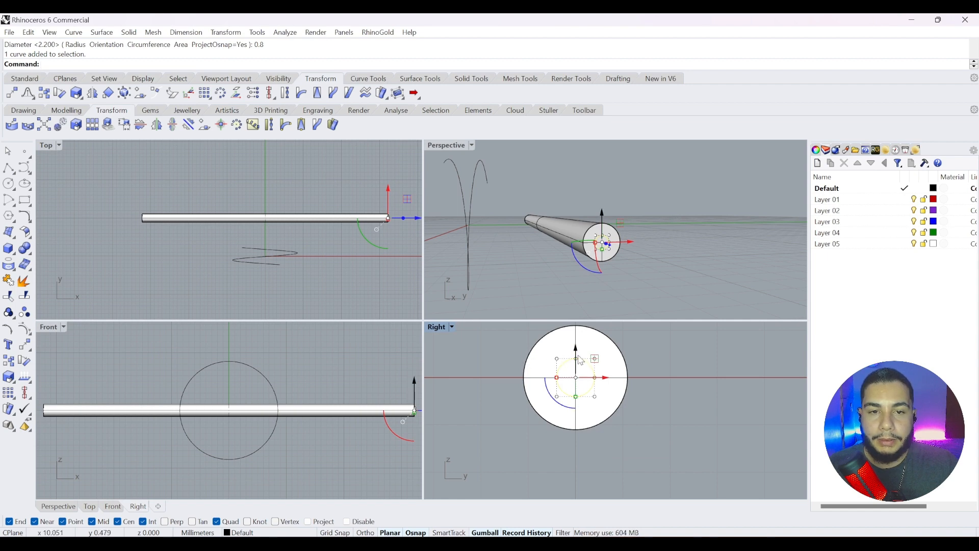
pyautogui.moveTo(673, 350); pyautogui.dragTo(704, 357, button='right')
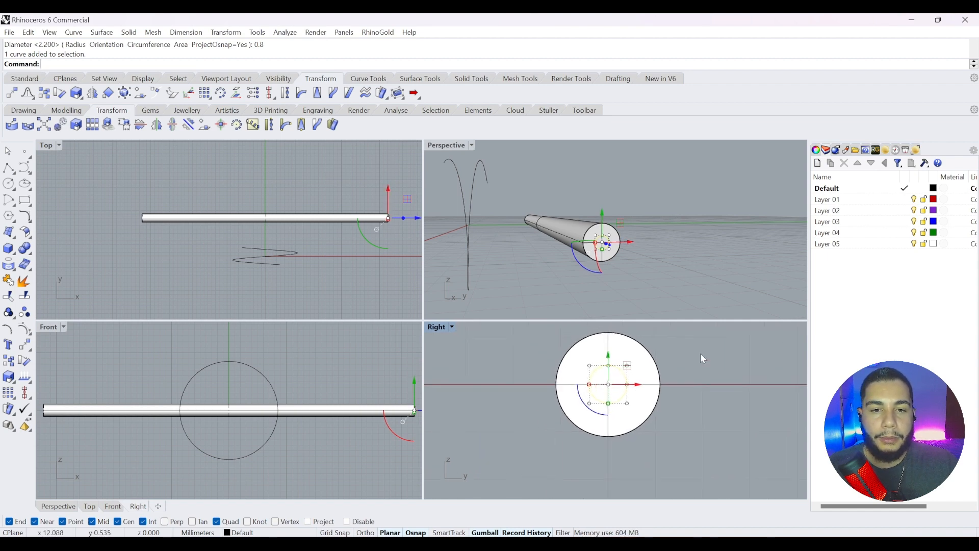
pyautogui.moveTo(339, 394); pyautogui.dragTo(278, 387, button='right')
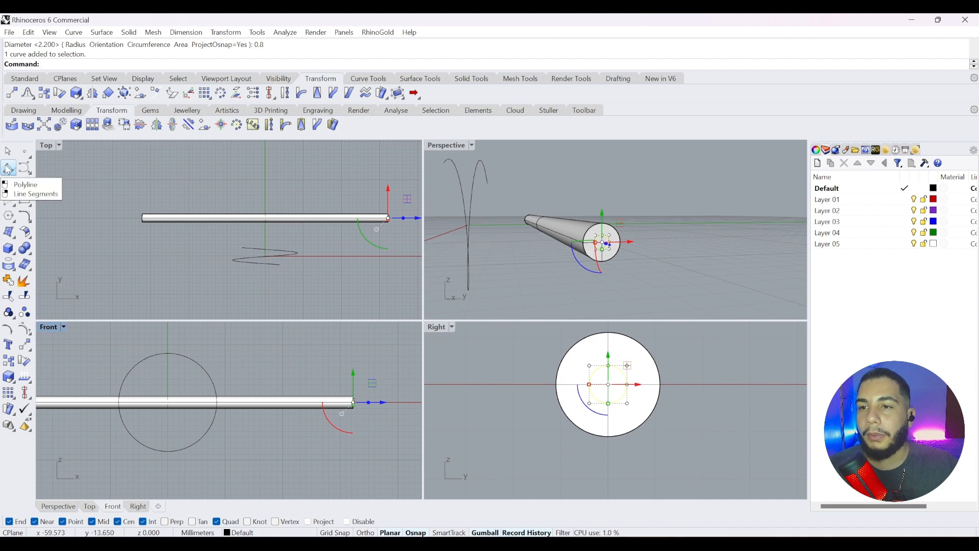
pyautogui.click(7, 169)
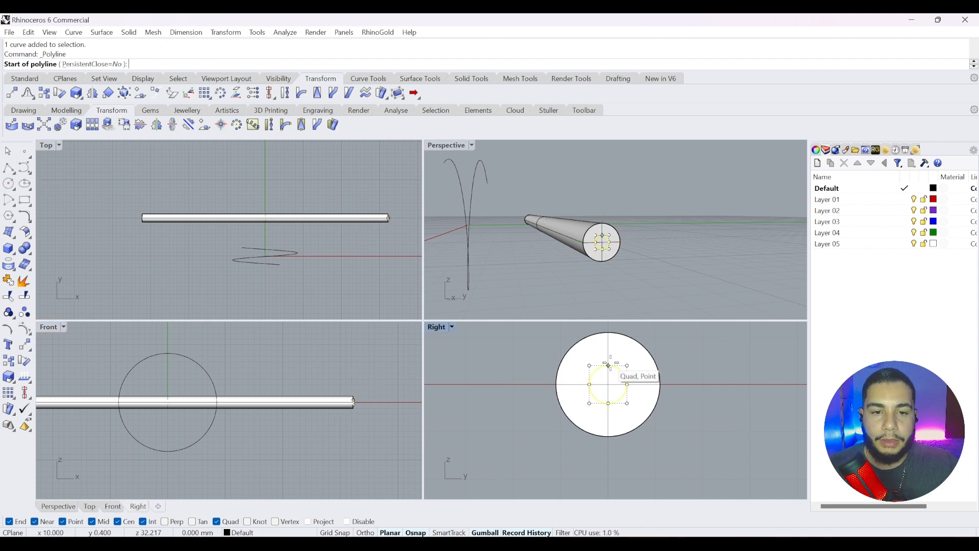
pyautogui.click(608, 365)
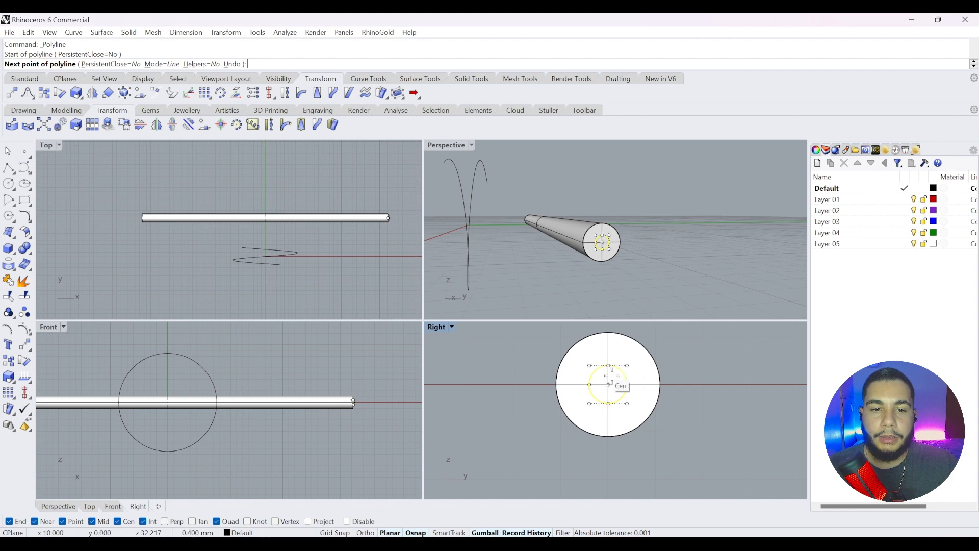
pyautogui.scroll(4, 352, 398)
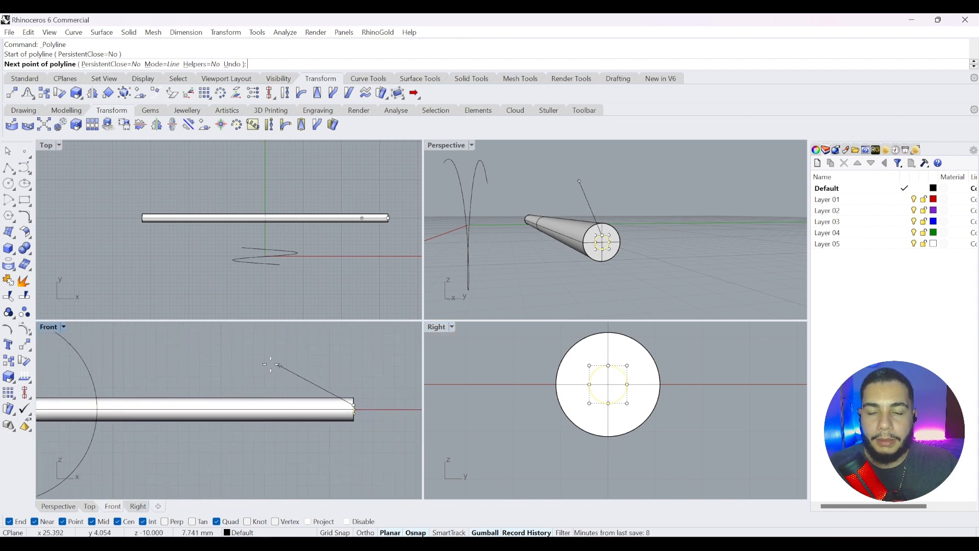
pyautogui.click(233, 384)
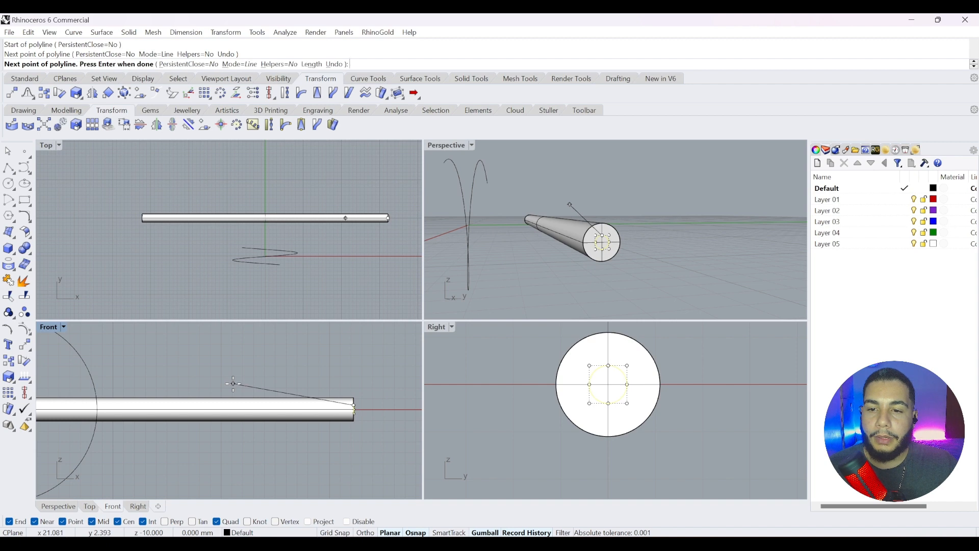
pyautogui.press('Return')
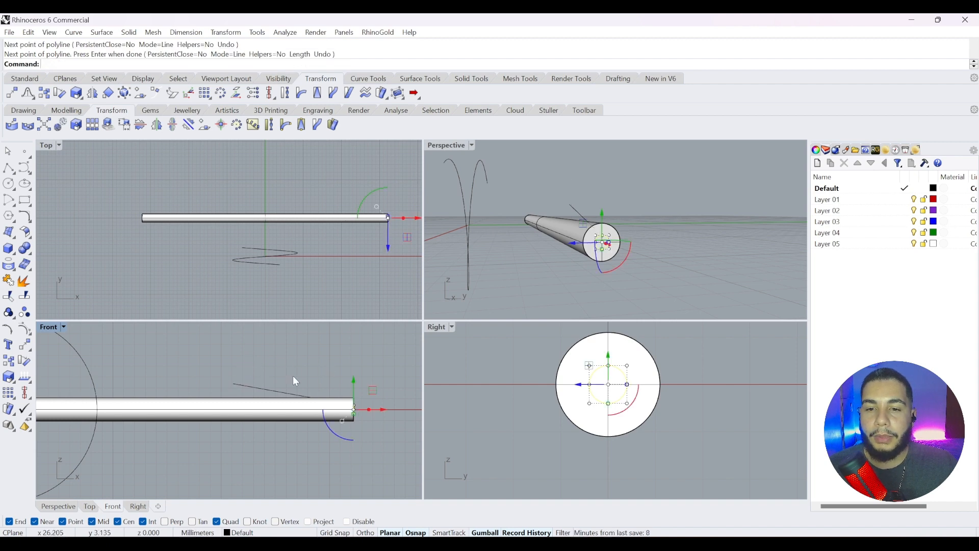
# Extrude the slanted line about 2.9 mm to both sides across the rod and delete the source line, accepting the history break
pyautogui.click(270, 389)
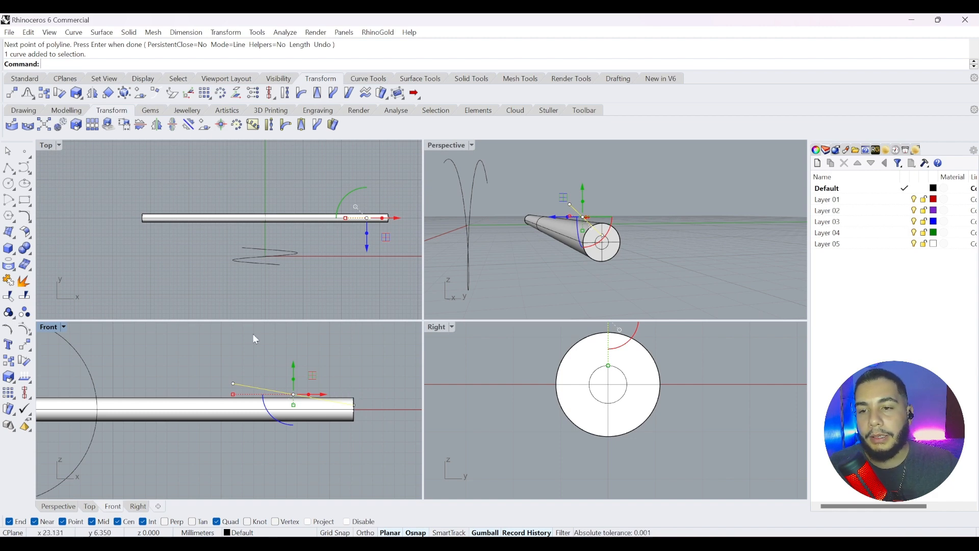
pyautogui.click(11, 251)
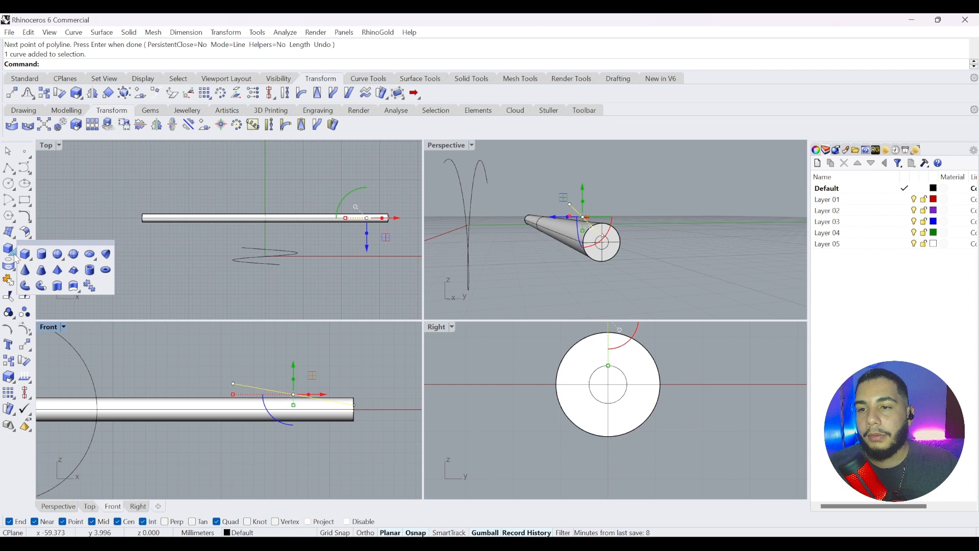
pyautogui.click(57, 287)
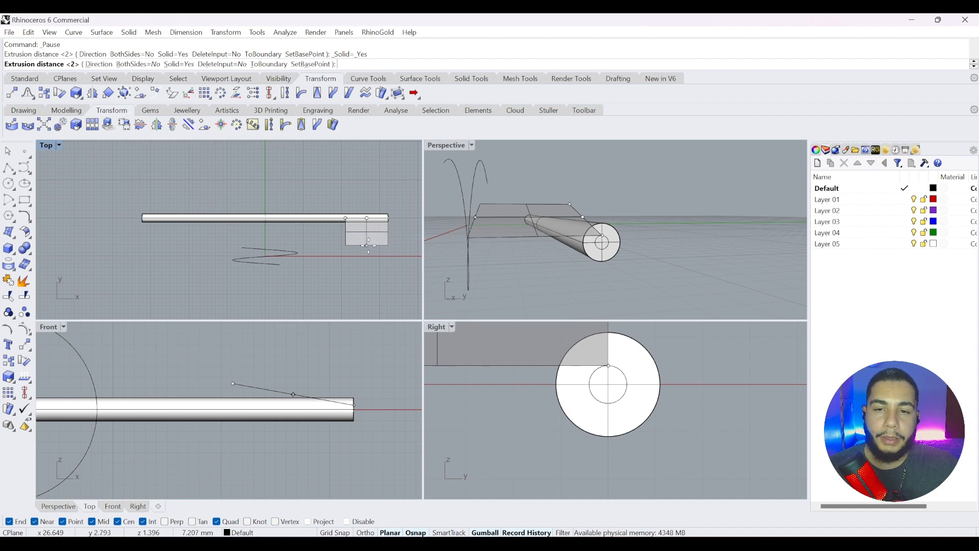
pyautogui.click(145, 67)
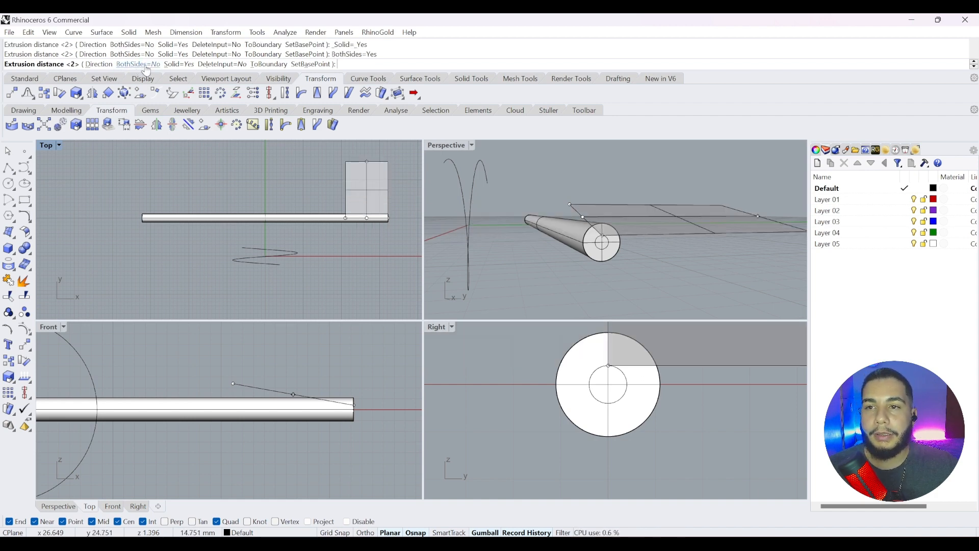
pyautogui.scroll(2, 371, 200)
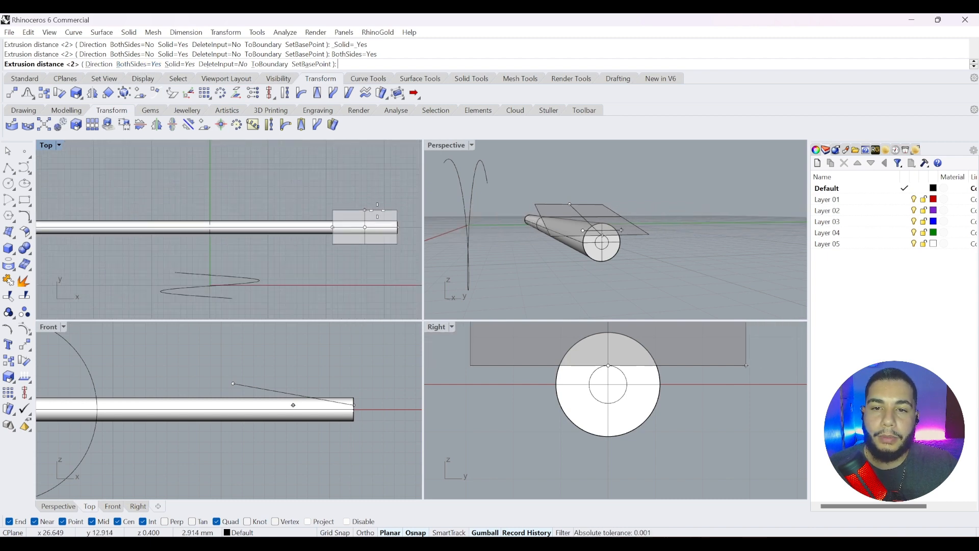
pyautogui.click(378, 213)
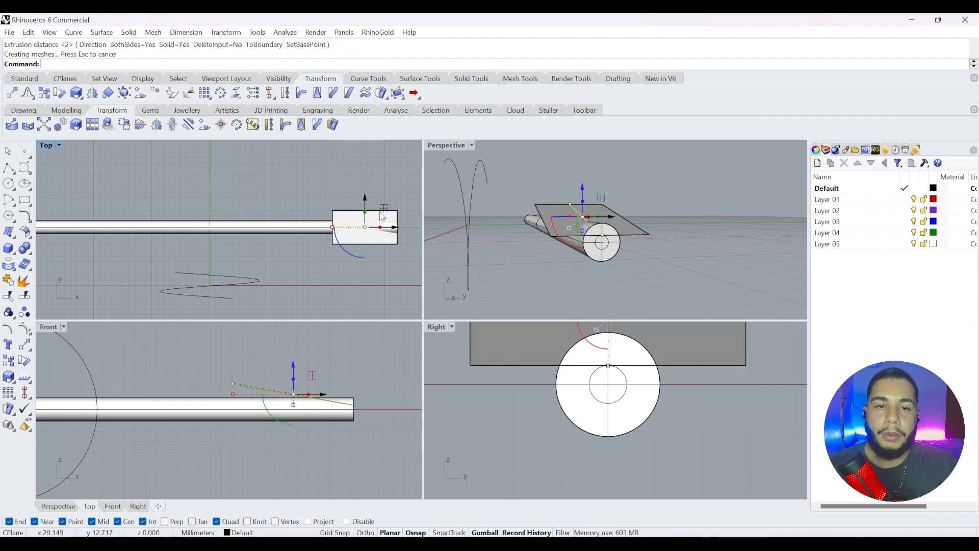
pyautogui.press('Delete')
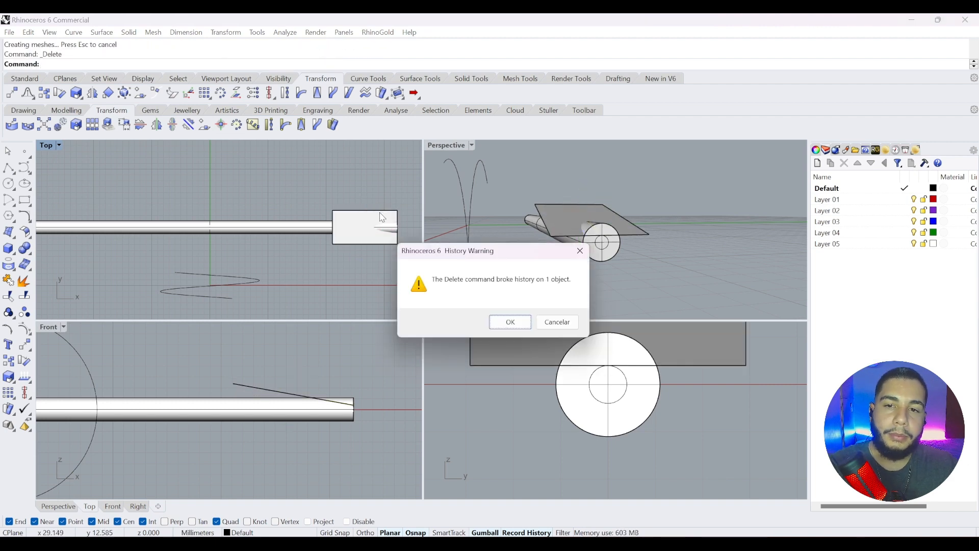
pyautogui.click(510, 321)
# Offset the slanted surface outward, away from the rod, by 1 mm as a solid and deselect it
pyautogui.moveTo(571, 240); pyautogui.dragTo(607, 251, button='right')
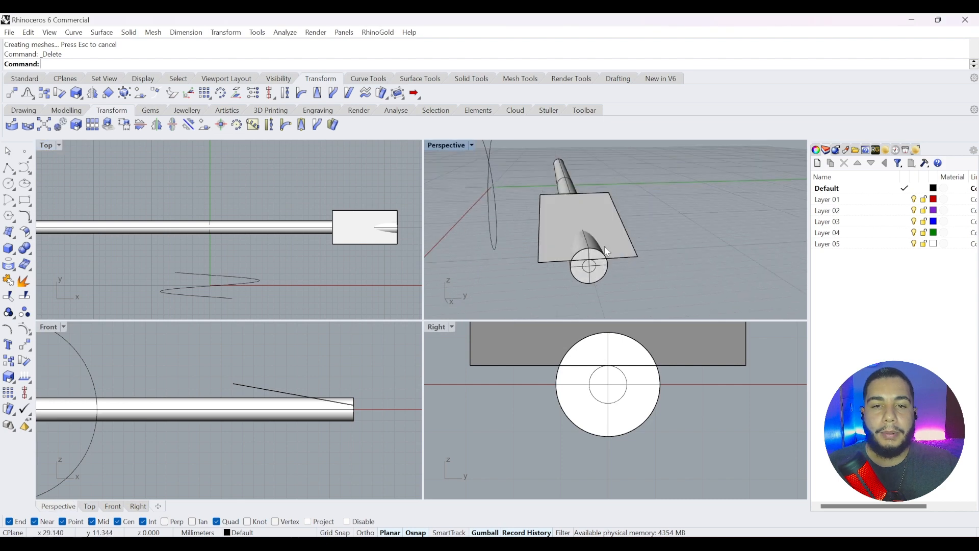
pyautogui.click(558, 220)
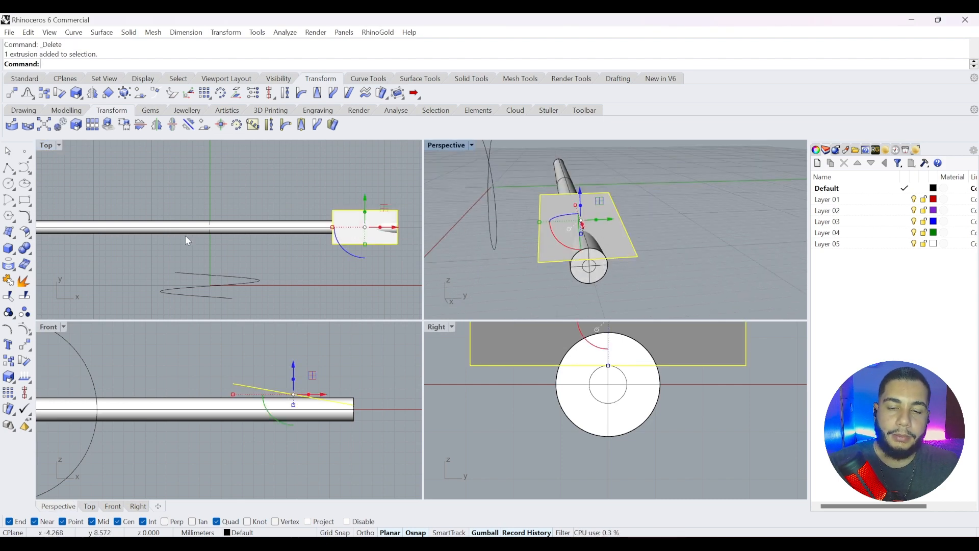
pyautogui.write('OffsetCrvOnSrf')
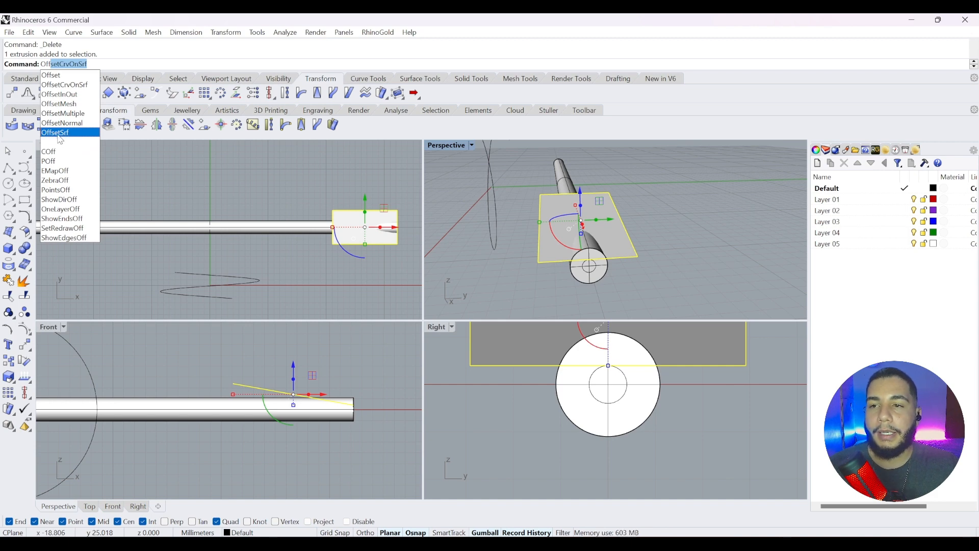
pyautogui.click(60, 134)
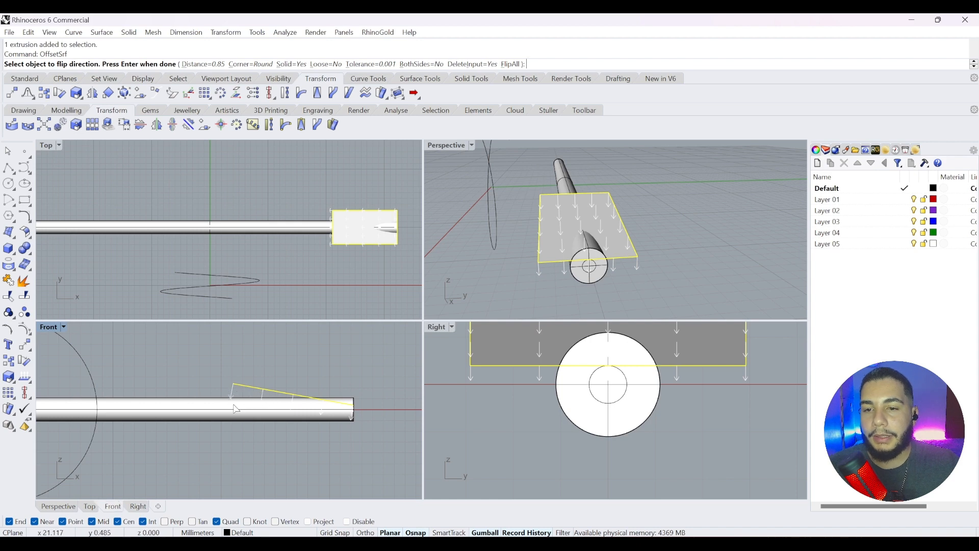
pyautogui.click(337, 244)
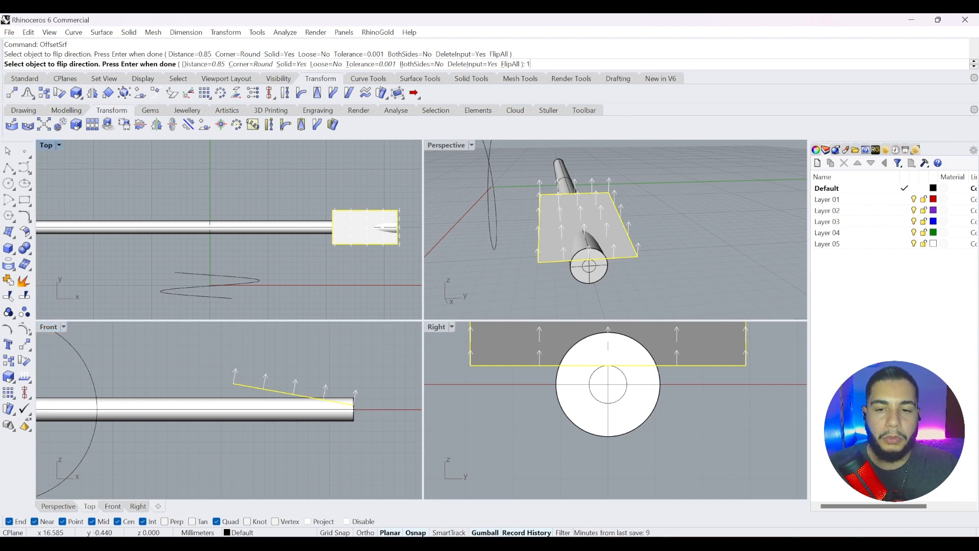
pyautogui.press('Return')
pyautogui.press('Return')
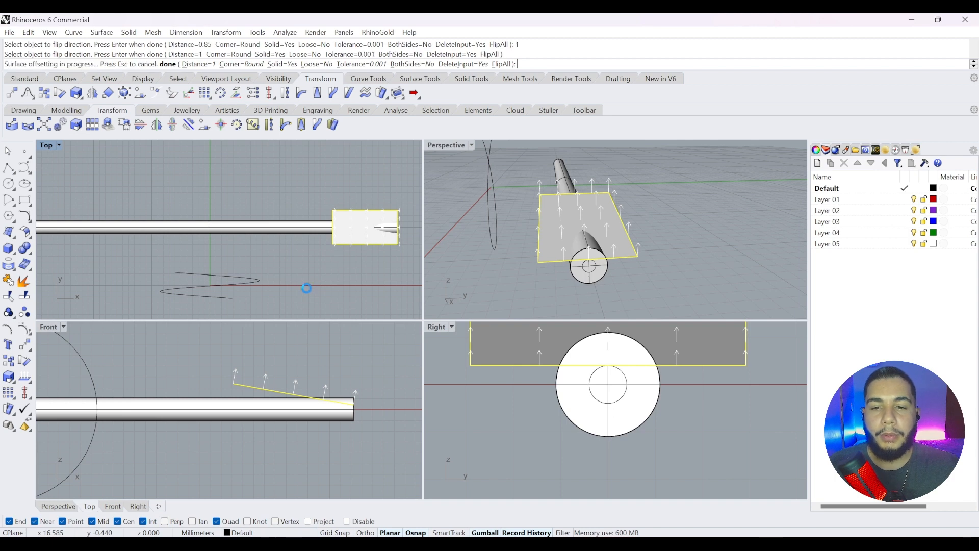
pyautogui.click(389, 335)
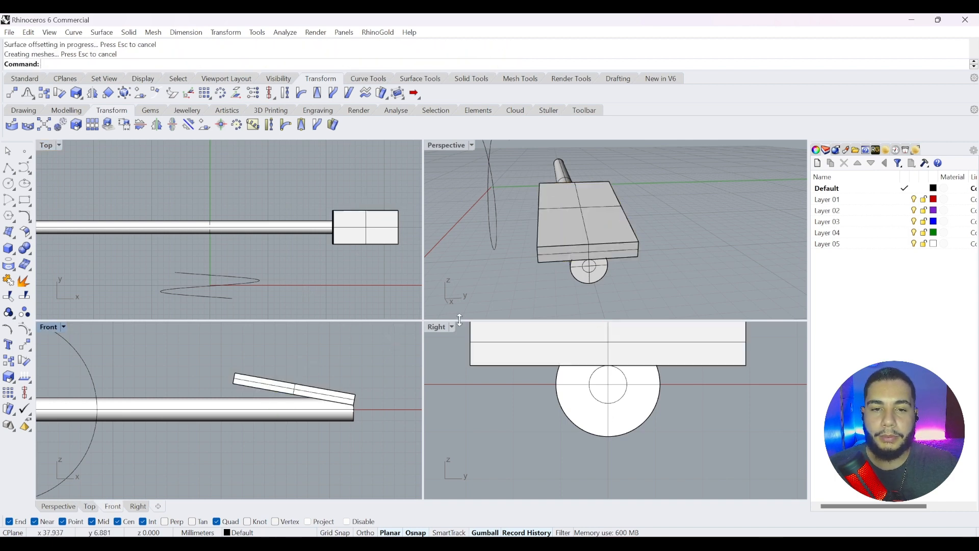
# Polar array the slanted slab in the Right view around the 0.8 mm circle's centre, with 4 items over 360 degrees
pyautogui.moveTo(462, 306); pyautogui.dragTo(592, 225, button='right')
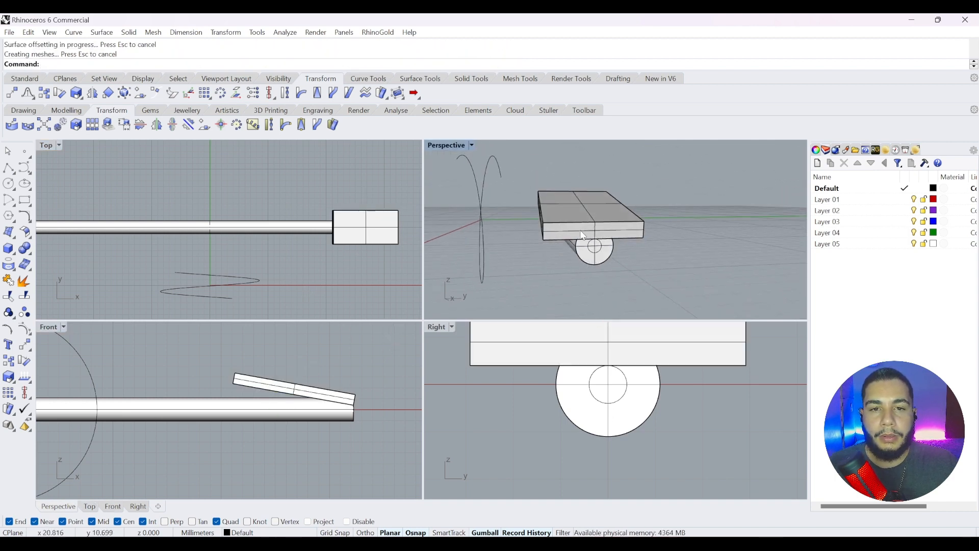
pyautogui.click(542, 338)
pyautogui.scroll(-5, 561, 368)
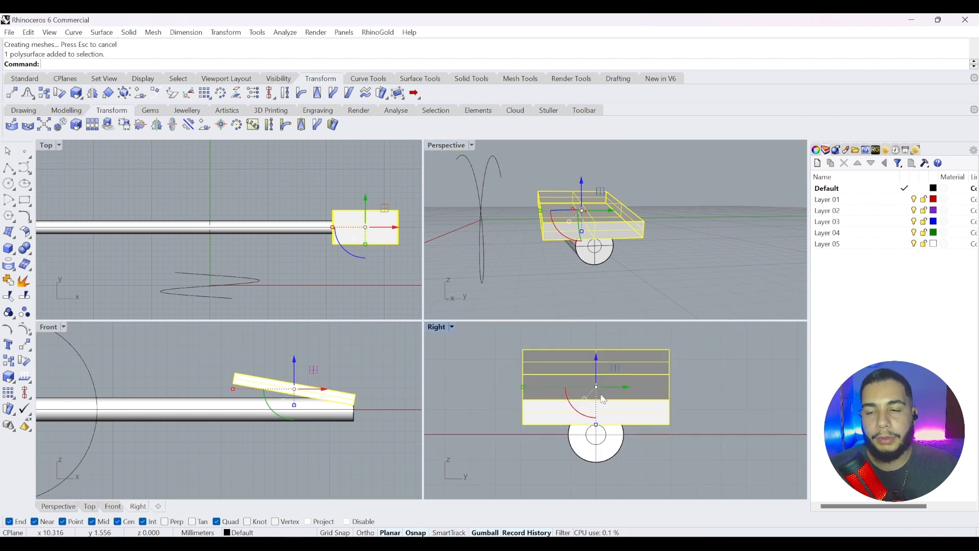
pyautogui.click(16, 401)
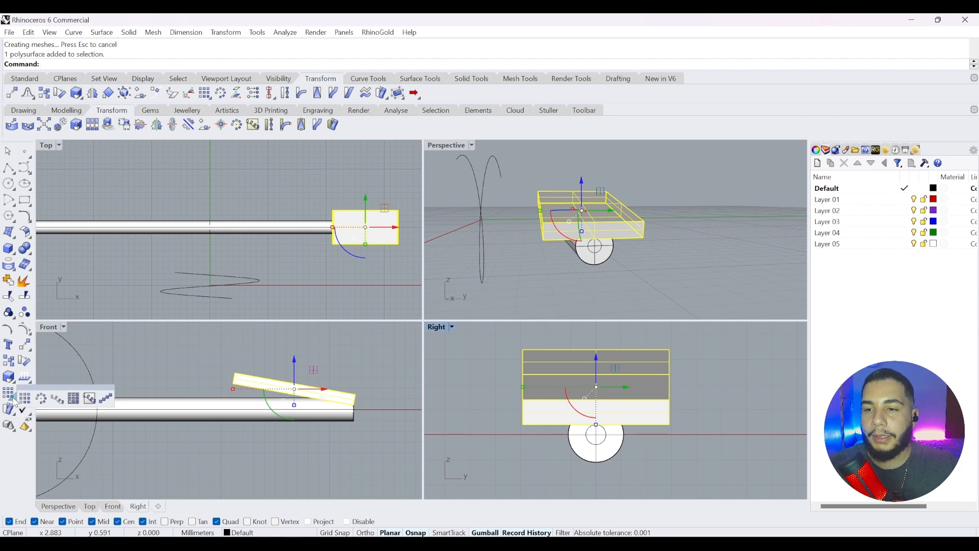
pyautogui.click(42, 400)
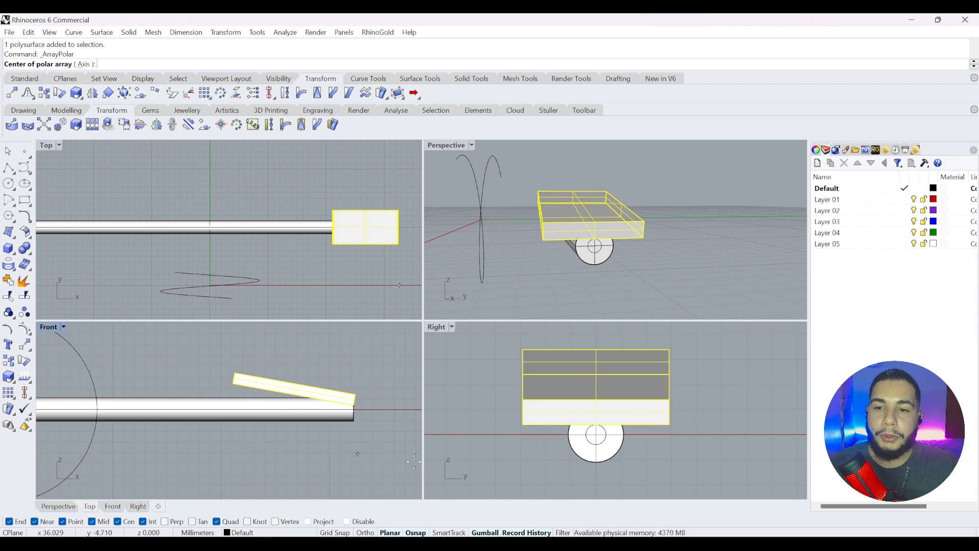
pyautogui.scroll(4, 605, 455)
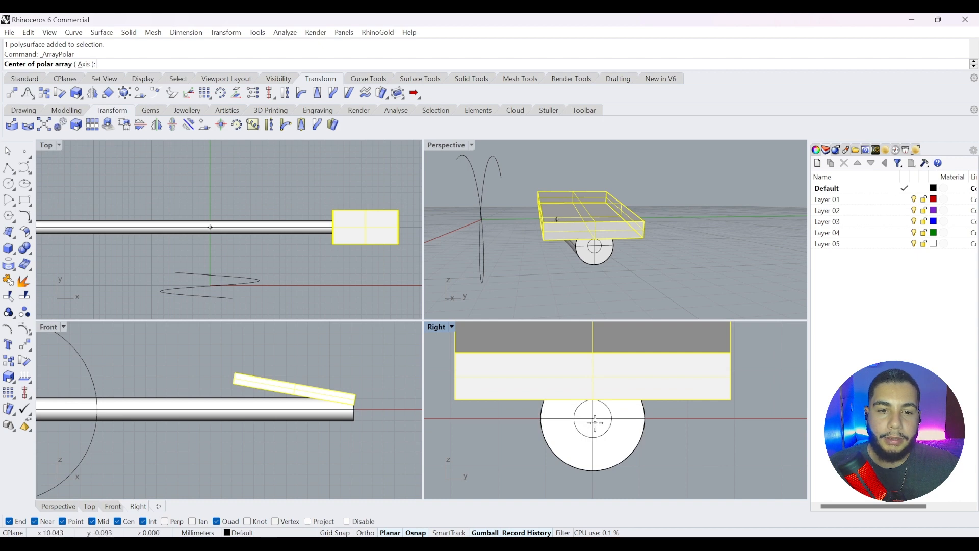
pyautogui.scroll(2, 586, 429)
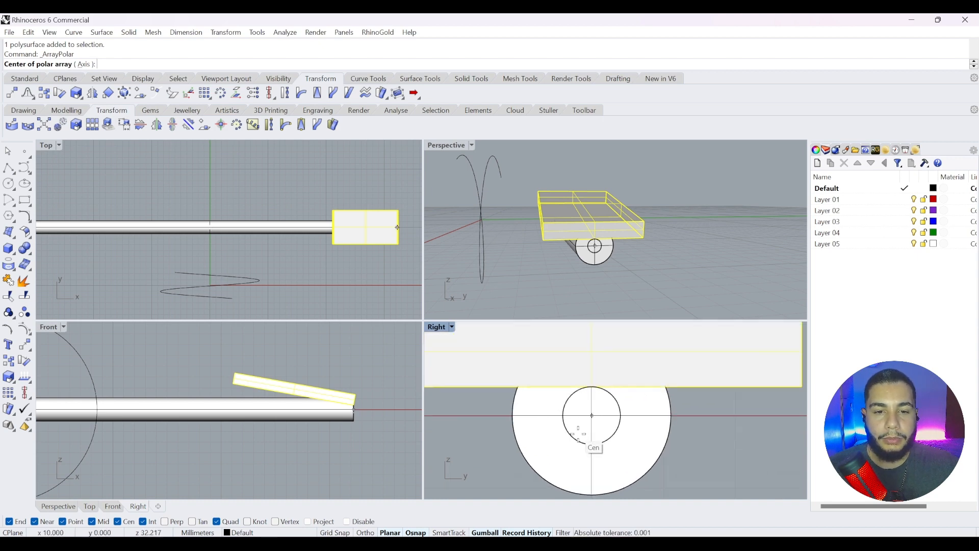
pyautogui.click(578, 432)
pyautogui.scroll(-3, 580, 437)
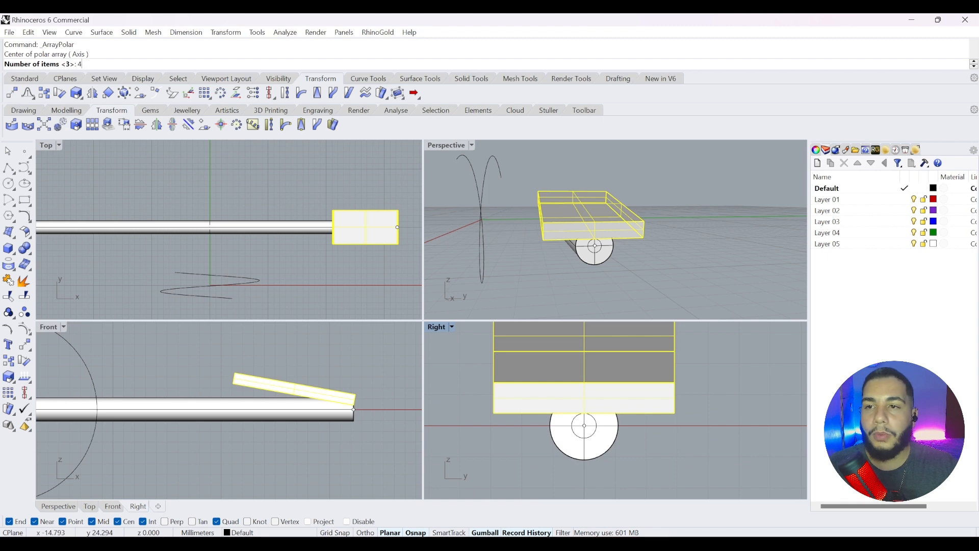
pyautogui.write('4')
pyautogui.press('Return')
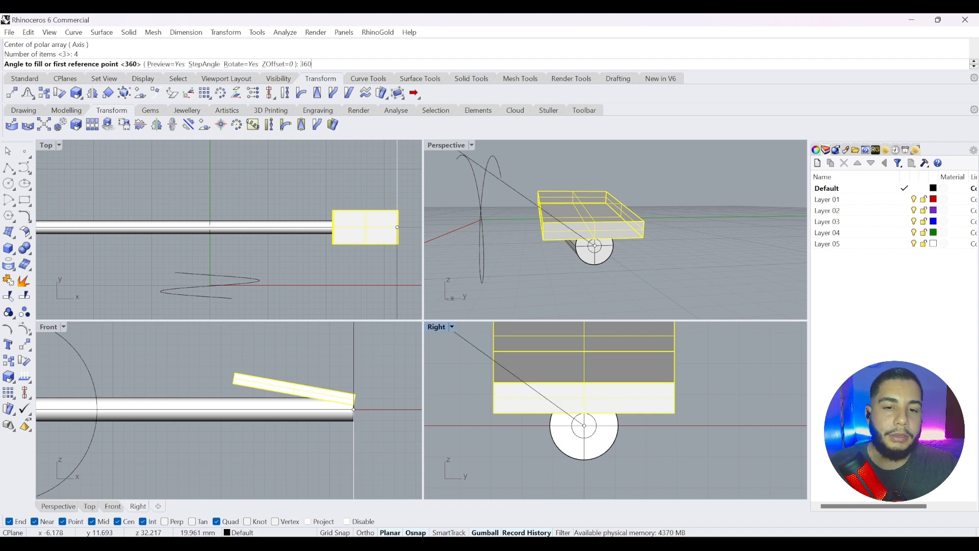
pyautogui.write('360')
pyautogui.press('Return')
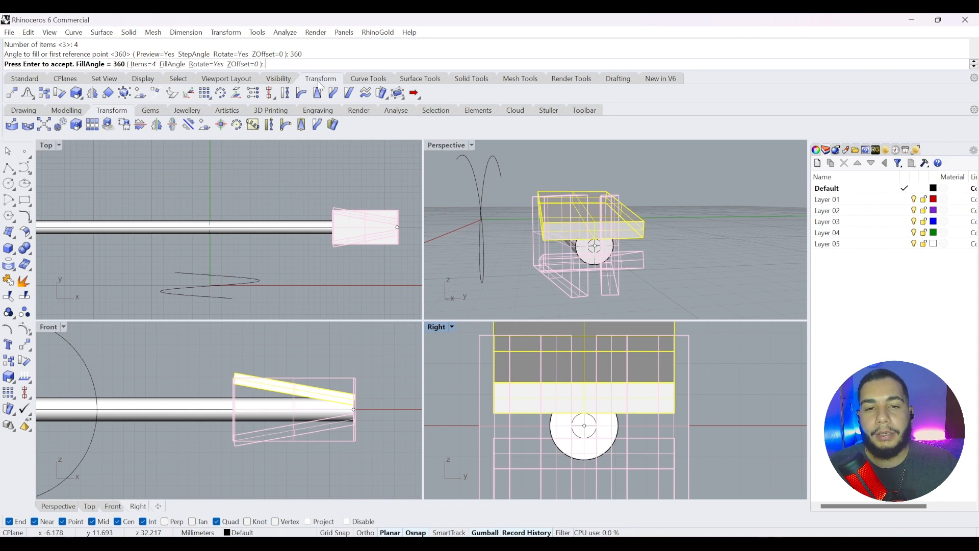
pyautogui.press('Return')
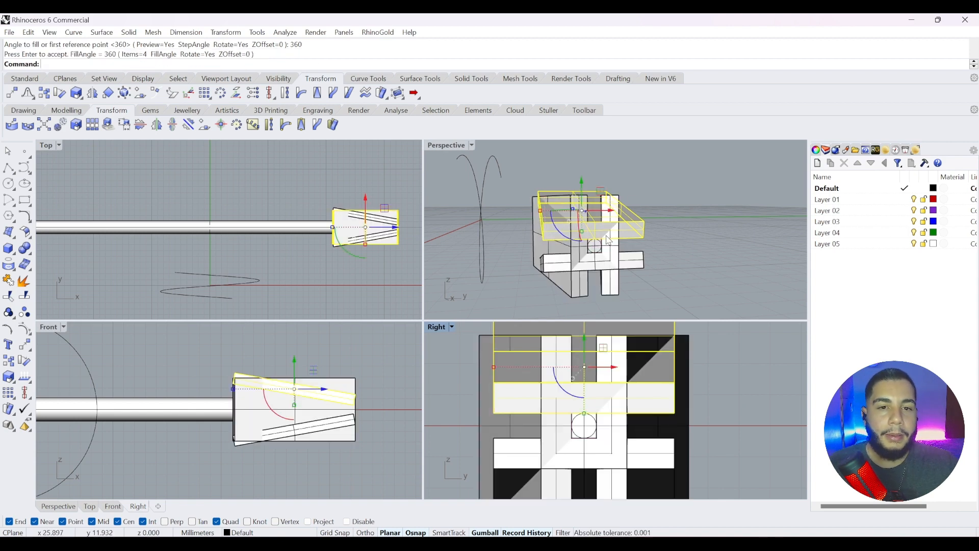
pyautogui.click(678, 241)
# Boolean-subtract the four slanted slabs from the rod's end, deleting the cutting solids and accepting the history break
pyautogui.moveTo(678, 241); pyautogui.dragTo(658, 240, button='right')
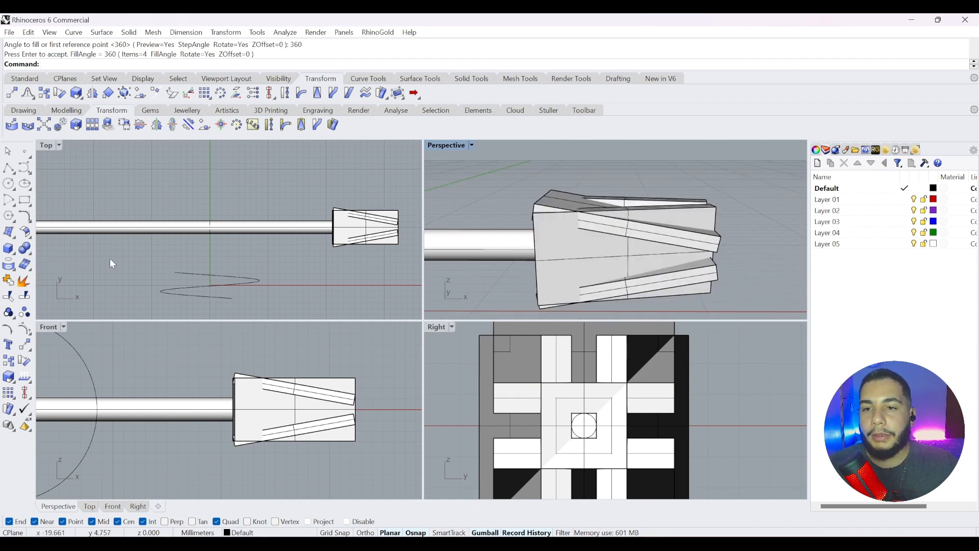
pyautogui.click(32, 256)
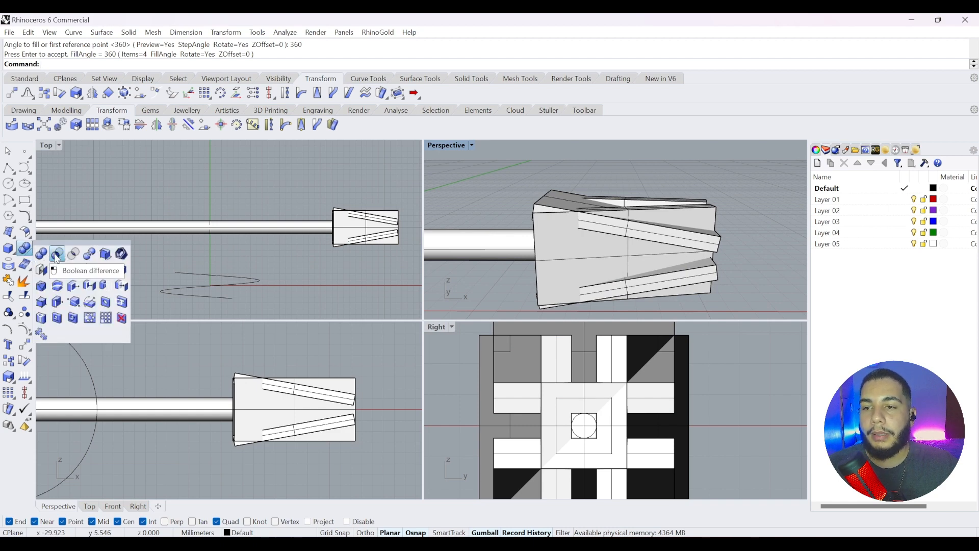
pyautogui.click(57, 254)
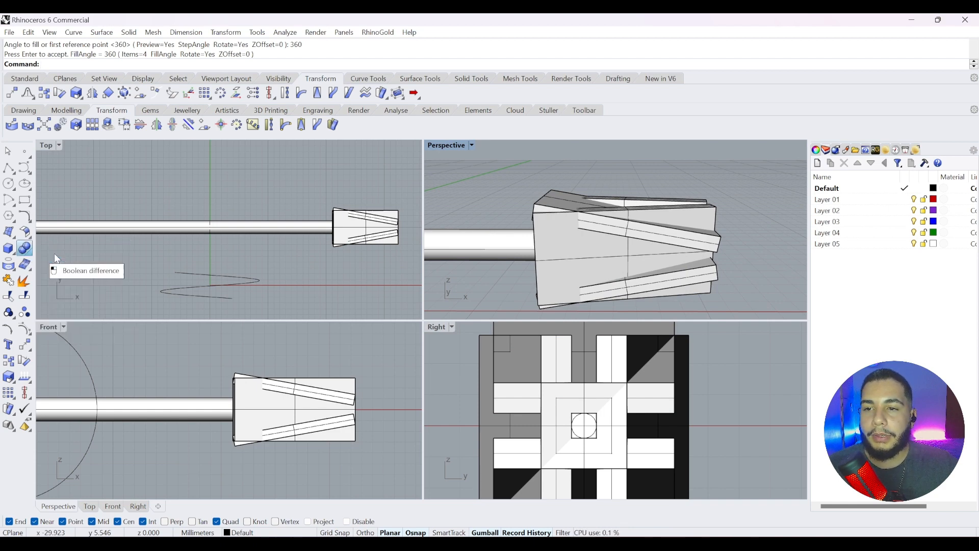
pyautogui.click(279, 231)
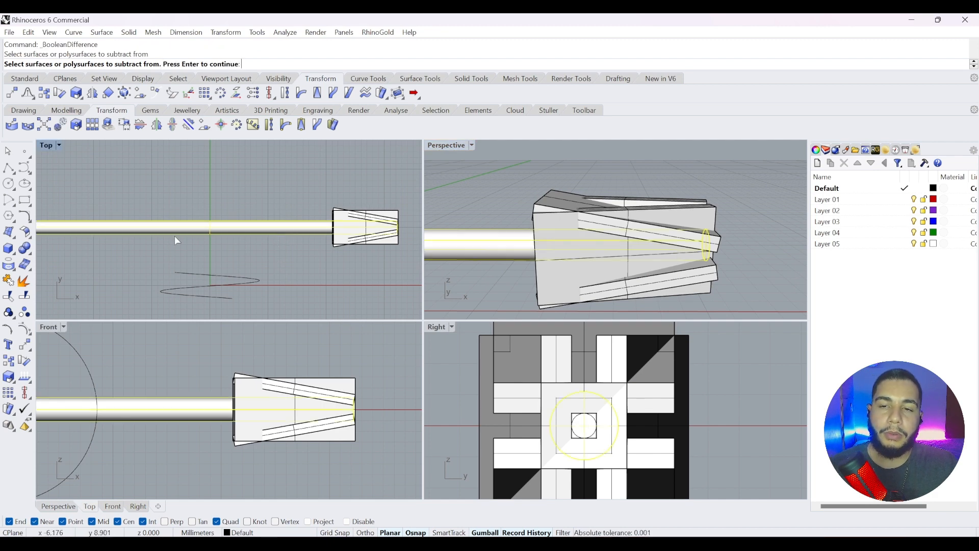
pyautogui.press('Return')
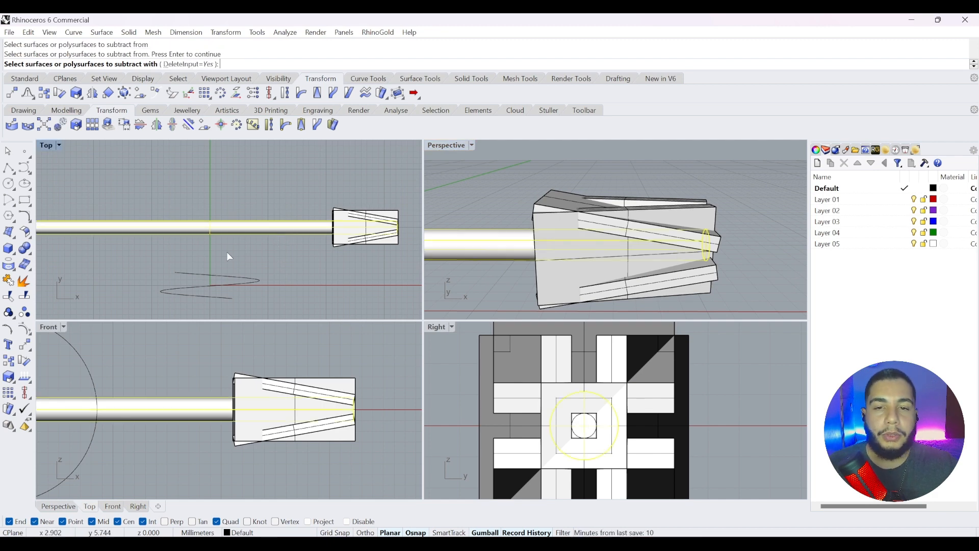
pyautogui.moveTo(227, 257); pyautogui.dragTo(131, 256, button='right')
pyautogui.moveTo(659, 218); pyautogui.dragTo(596, 225, button='right')
pyautogui.click(598, 231)
pyautogui.click(630, 225)
pyautogui.click(650, 250)
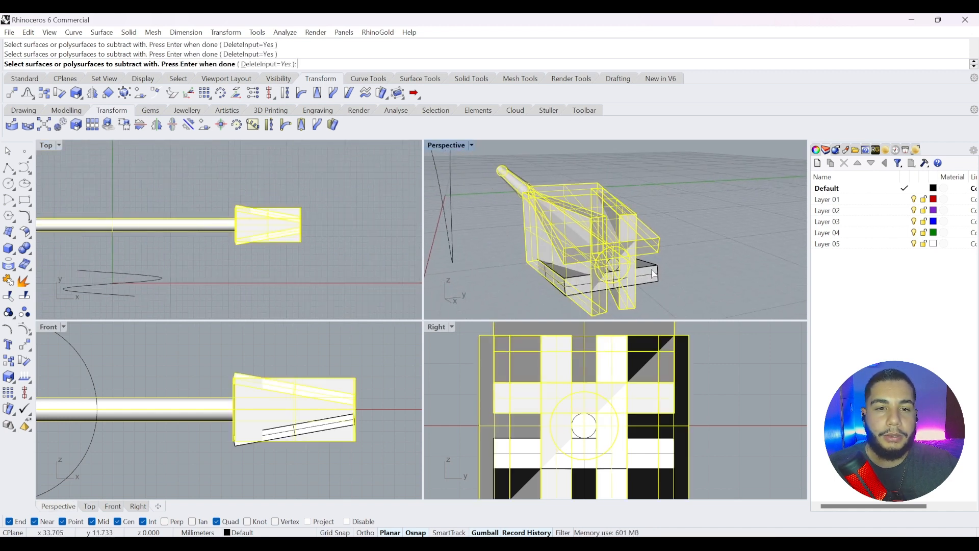
pyautogui.click(652, 274)
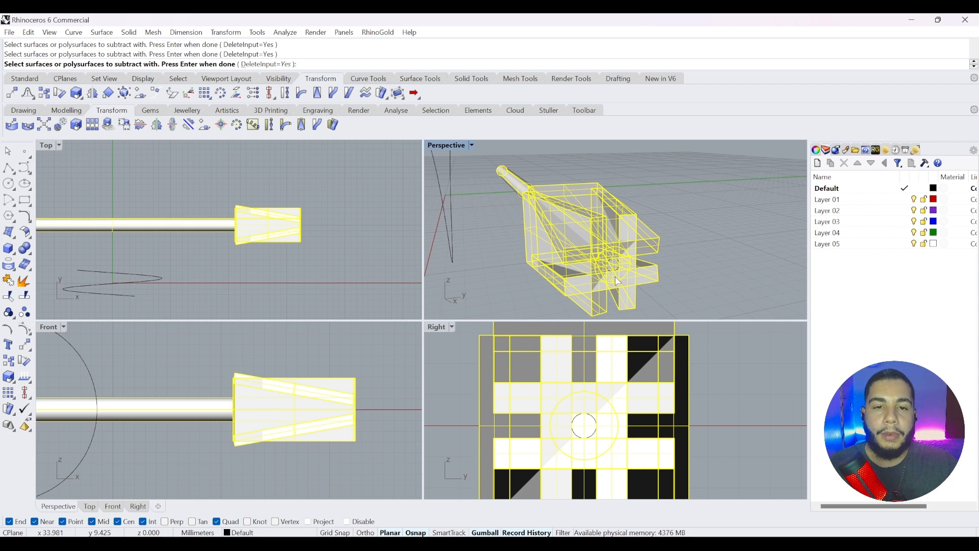
pyautogui.press('Return')
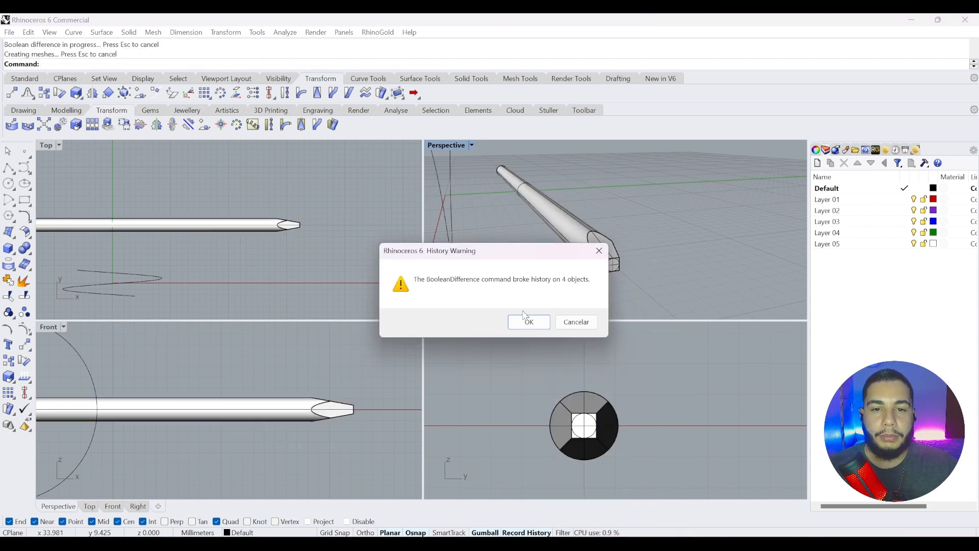
pyautogui.click(528, 320)
# Delete the leftover 0.8 mm circle at the rod's tapered tip
pyautogui.moveTo(566, 277); pyautogui.dragTo(692, 267, button='right')
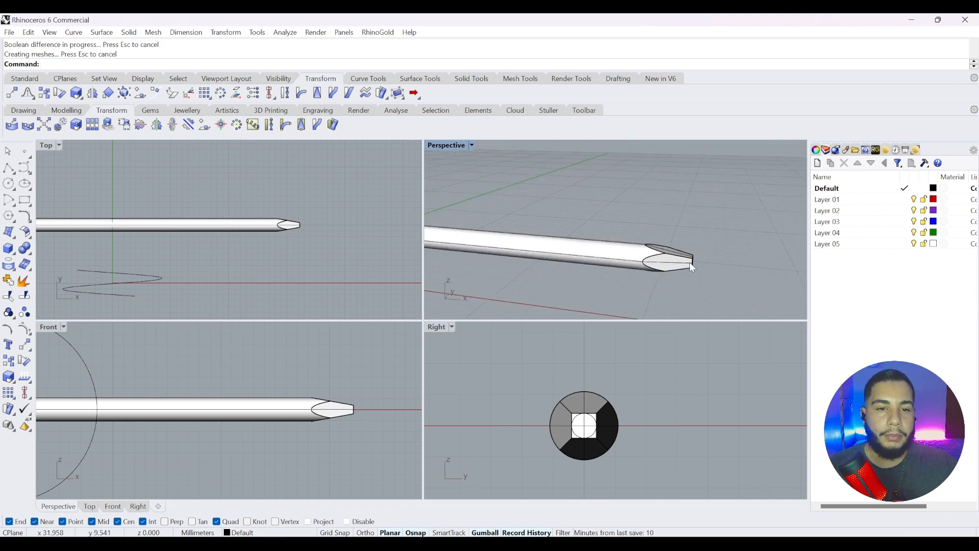
pyautogui.click(694, 262)
pyautogui.press('Delete')
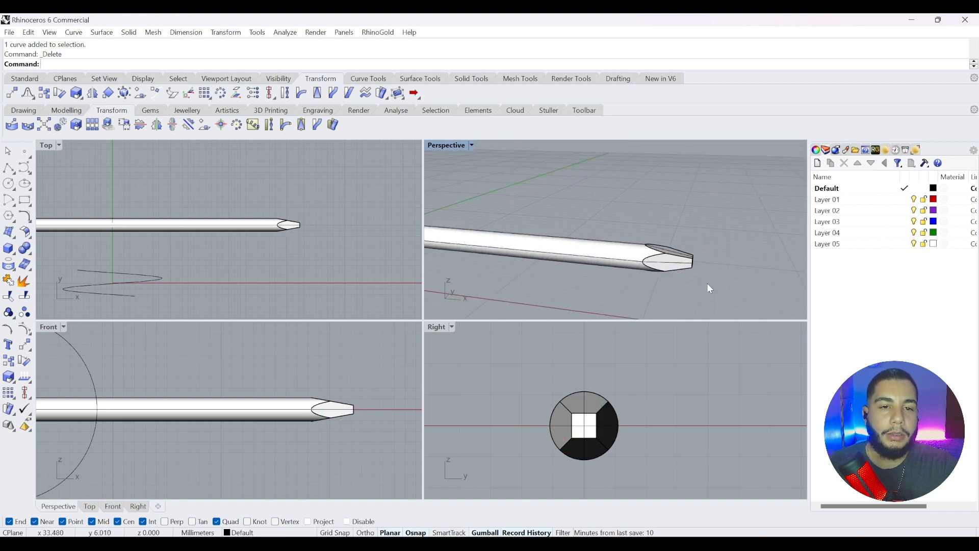
# Fillet the edges of the rod's tapered tip with a 0.2 mm radius, covering the end square and the slanted corners
pyautogui.moveTo(706, 282); pyautogui.dragTo(626, 225, button='right')
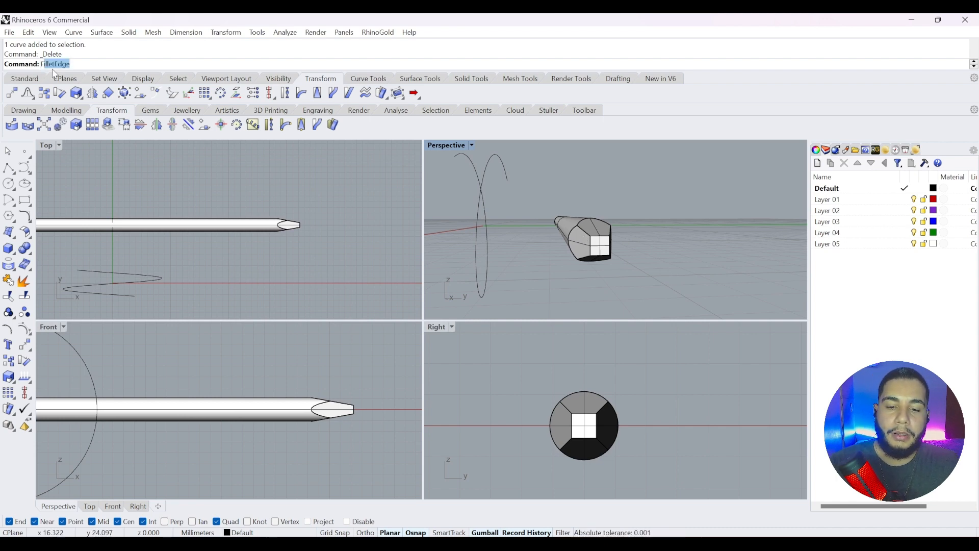
pyautogui.write('il')
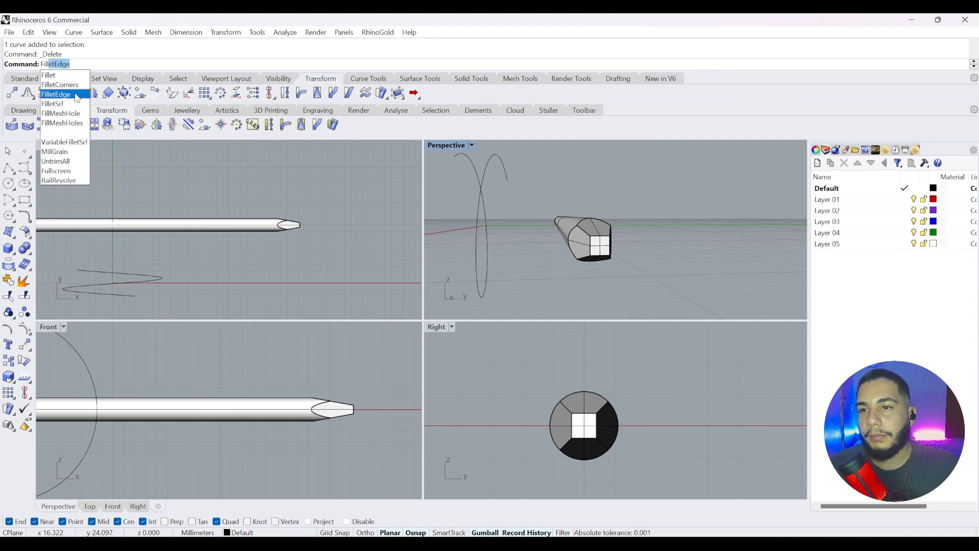
pyautogui.click(77, 95)
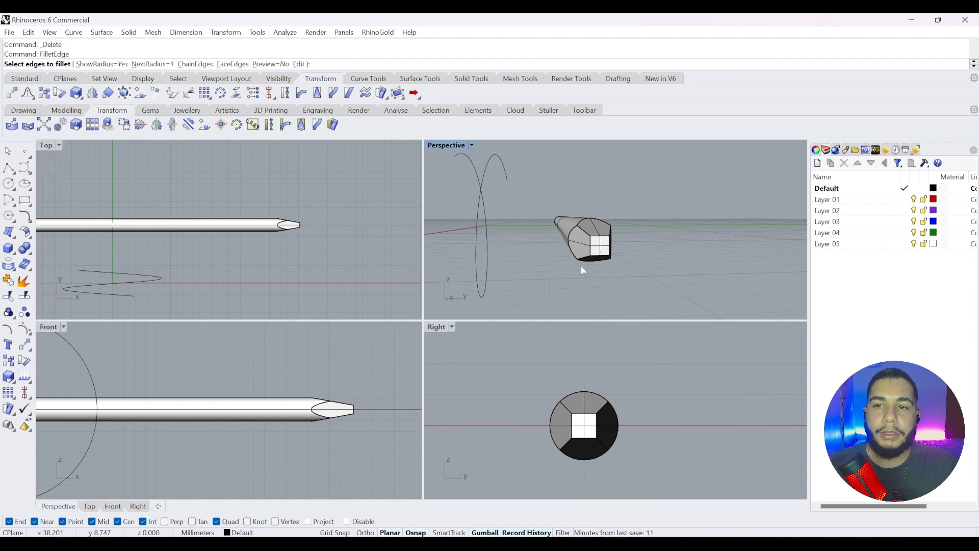
pyautogui.write('0.2')
pyautogui.press('Return')
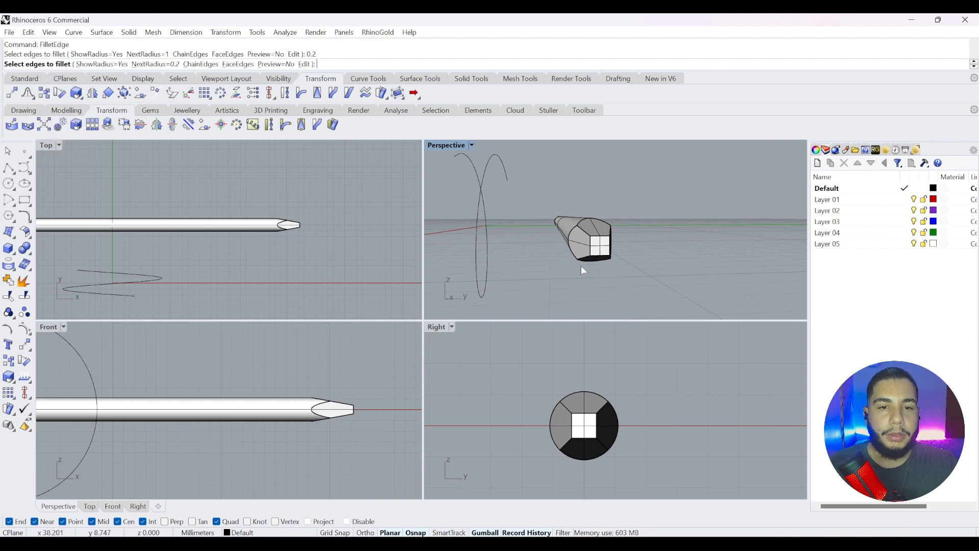
pyautogui.moveTo(604, 204)
pyautogui.mouseDown(button='right')
pyautogui.moveTo(611, 237)
pyautogui.moveTo(590, 260)
pyautogui.moveTo(575, 204)
pyautogui.moveTo(600, 209)
pyautogui.moveTo(598, 226)
pyautogui.mouseUp(button='right')
pyautogui.click(604, 256)
pyautogui.click(597, 262)
pyautogui.click(602, 268)
pyautogui.click(611, 263)
pyautogui.click(566, 220)
pyautogui.click(551, 219)
pyautogui.click(607, 200)
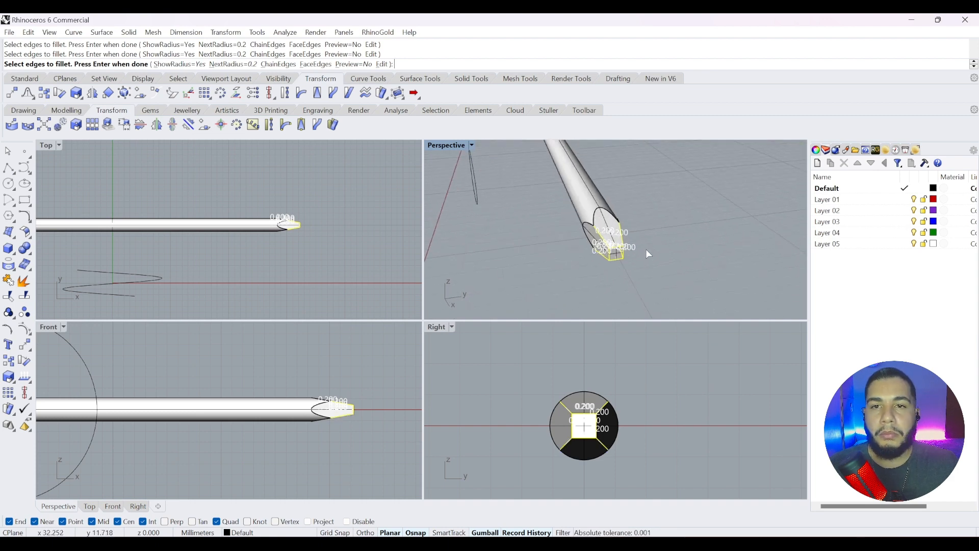
pyautogui.press('Return')
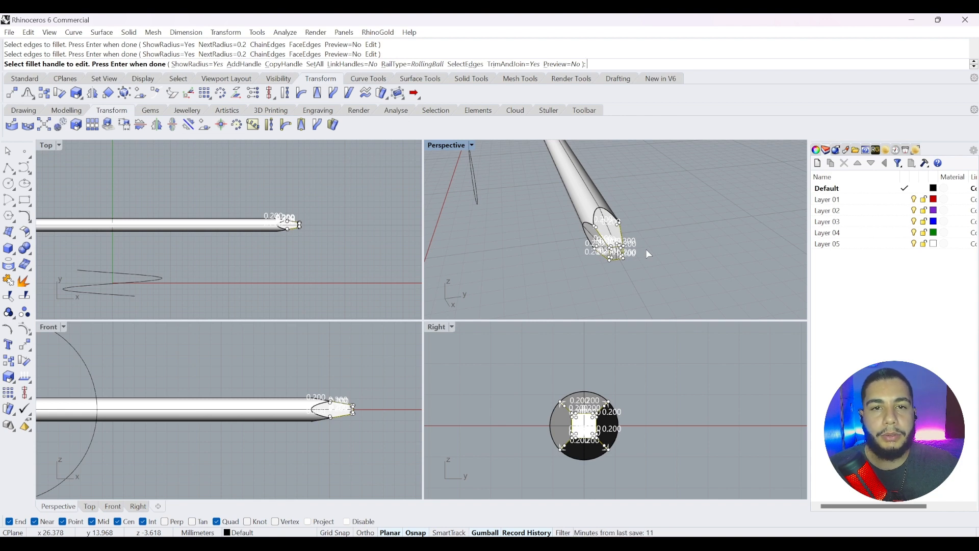
pyautogui.press('Return')
pyautogui.moveTo(653, 267)
pyautogui.mouseDown(button='right')
pyautogui.moveTo(676, 245)
pyautogui.moveTo(633, 227)
pyautogui.moveTo(506, 221)
pyautogui.moveTo(605, 256)
pyautogui.mouseUp(button='right')
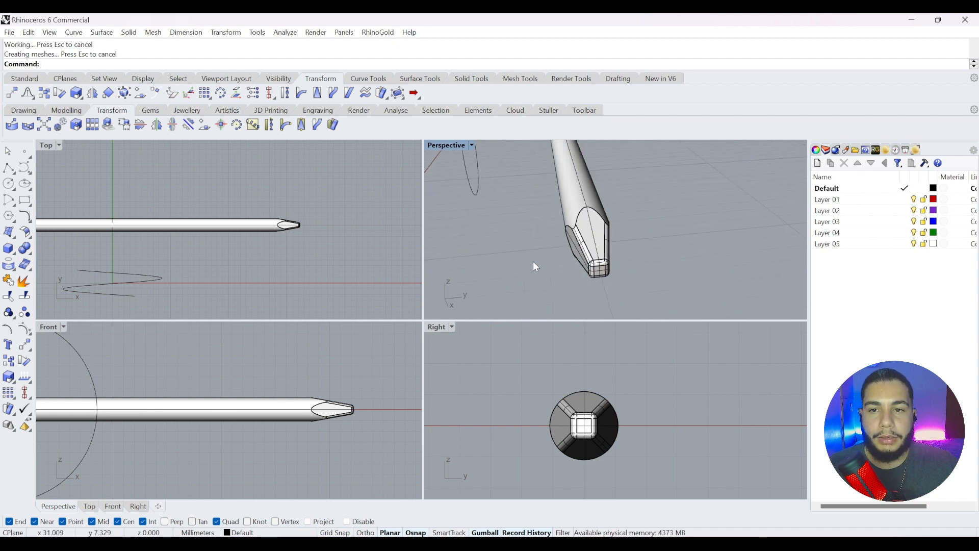
# Draw an orthogonal single-segment polyline about 10 mm long in the Top view, starting from the upper corner of the rod's blunt end
pyautogui.moveTo(534, 263); pyautogui.dragTo(618, 260, button='right')
pyautogui.scroll(-6, 619, 260)
pyautogui.moveTo(468, 252)
pyautogui.mouseDown(button='right')
pyautogui.moveTo(511, 254)
pyautogui.moveTo(495, 227)
pyautogui.moveTo(504, 221)
pyautogui.mouseUp(button='right')
pyautogui.scroll(-6, 514, 254)
pyautogui.scroll(5, 457, 256)
pyautogui.scroll(10, 457, 255)
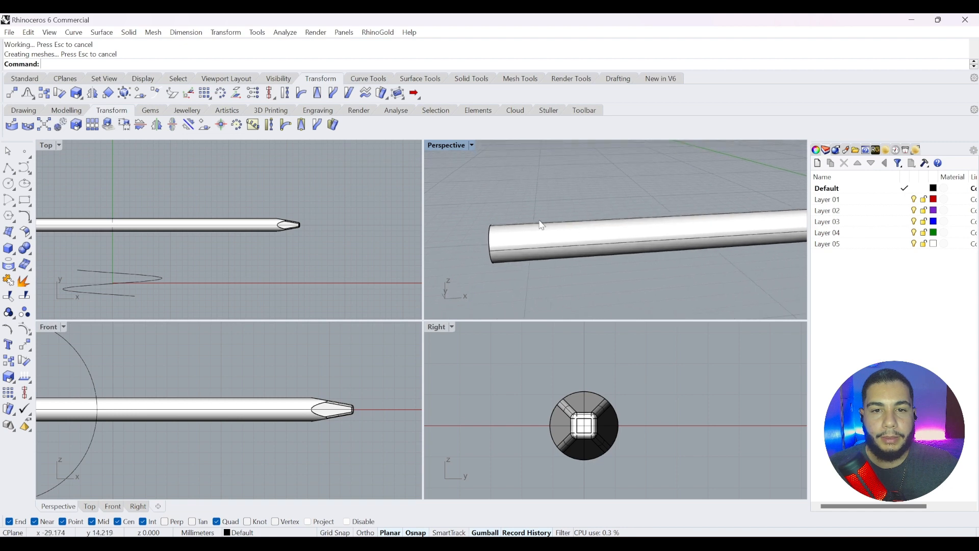
pyautogui.scroll(-7, 604, 234)
pyautogui.scroll(-4, 191, 422)
pyautogui.moveTo(115, 423); pyautogui.dragTo(271, 414, button='right')
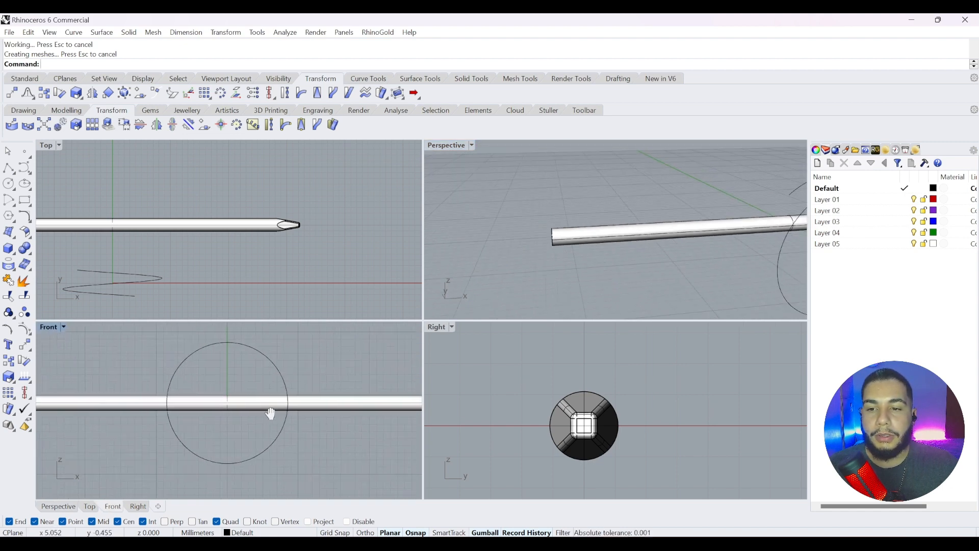
pyautogui.moveTo(66, 409); pyautogui.dragTo(214, 407, button='right')
pyautogui.scroll(14, 154, 394)
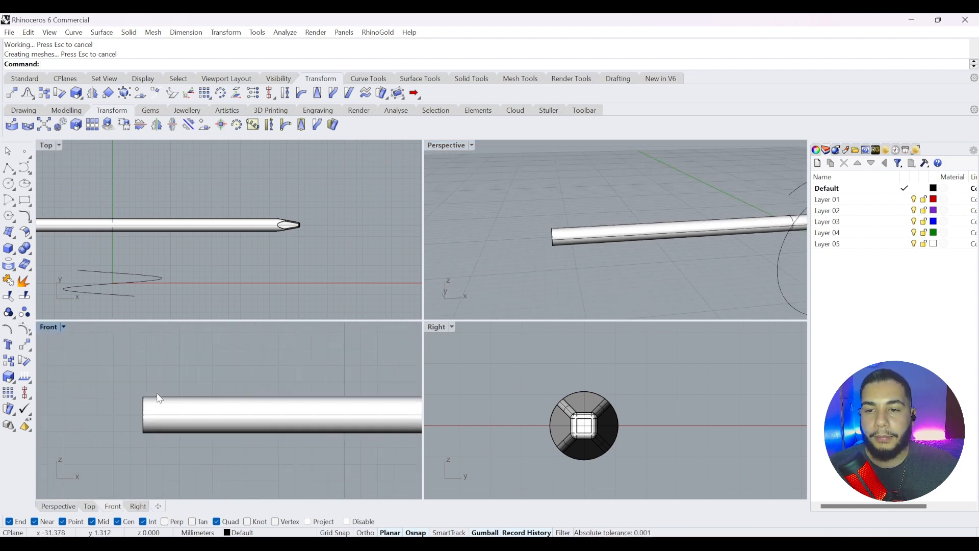
pyautogui.click(7, 169)
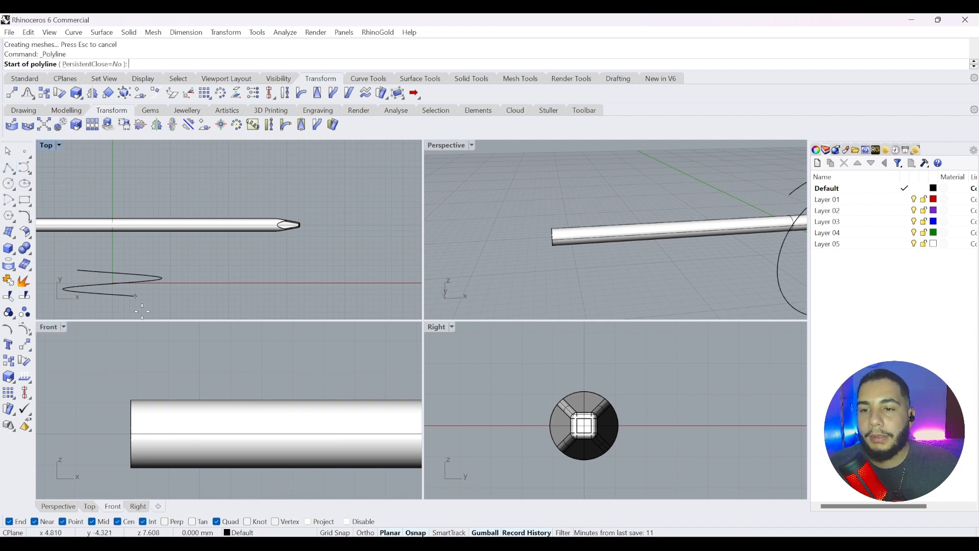
pyautogui.click(130, 401)
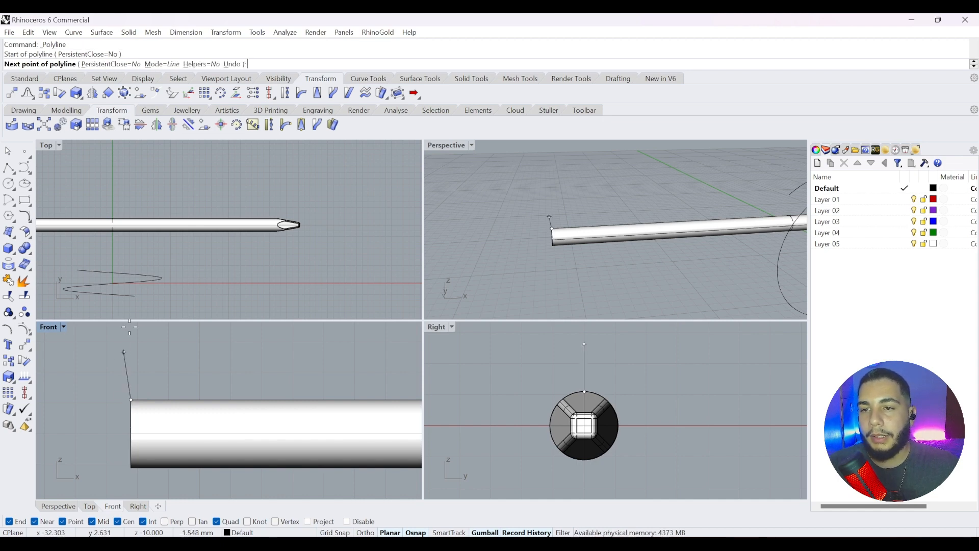
pyautogui.moveTo(125, 226); pyautogui.dragTo(324, 184, button='right')
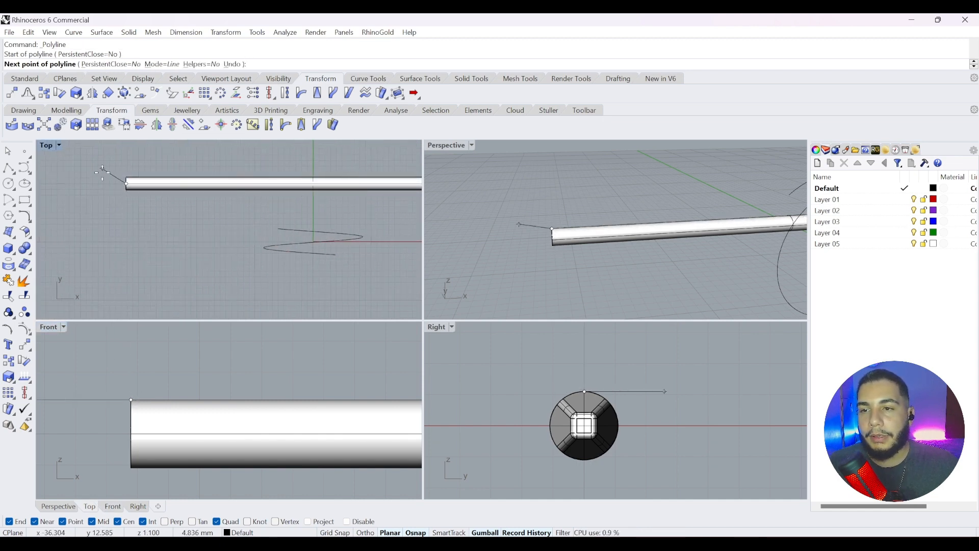
pyautogui.press('F8')
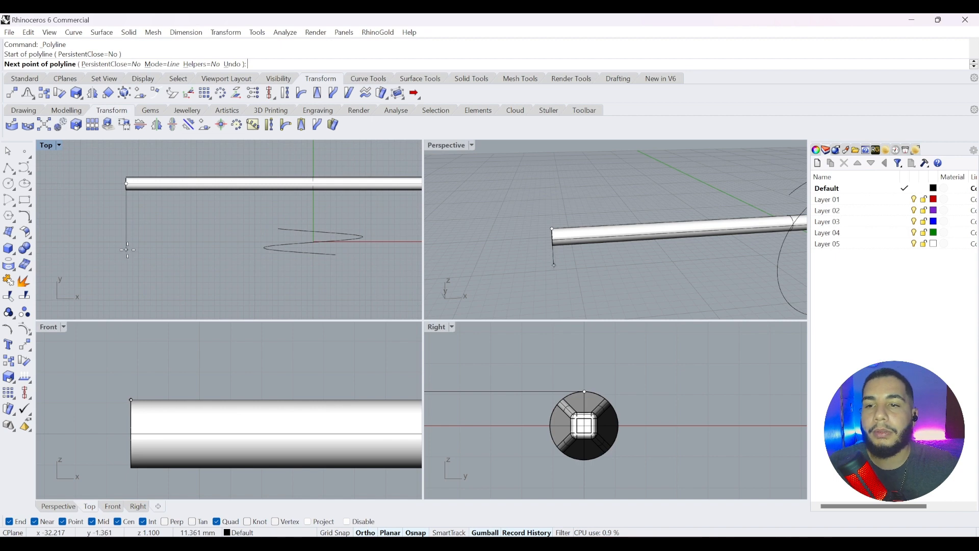
pyautogui.click(128, 245)
pyautogui.press('F8')
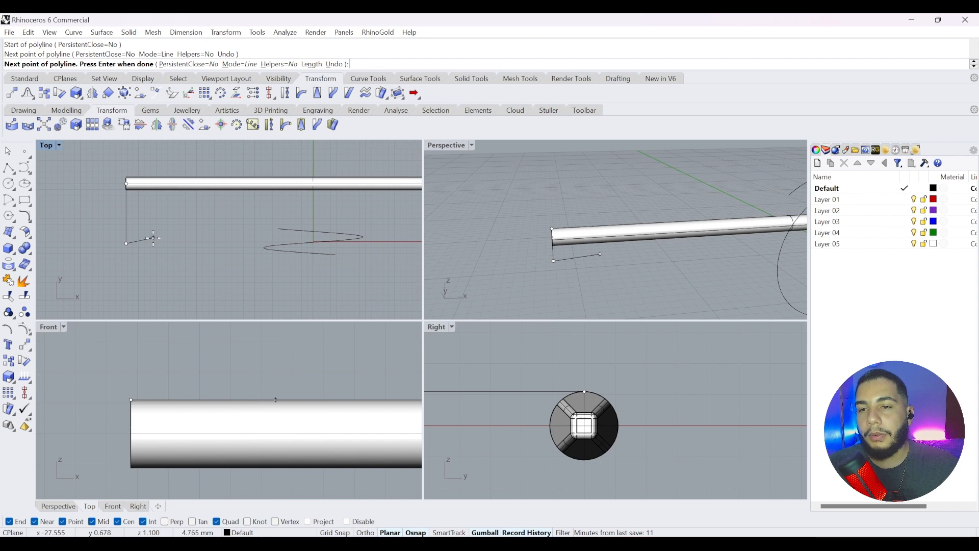
pyautogui.rightClick(153, 238)
# Move the line across the rod in the Top view until its midpoint lies on the rod's axis, and deselect it
pyautogui.click(126, 214)
pyautogui.moveTo(178, 215); pyautogui.dragTo(188, 254, button='right')
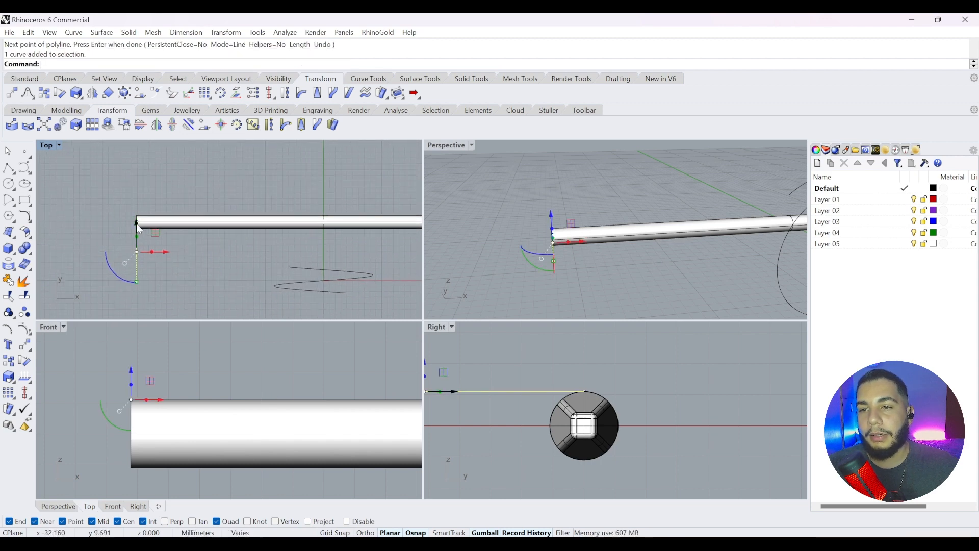
pyautogui.moveTo(136, 224); pyautogui.dragTo(145, 192)
pyautogui.click(165, 246)
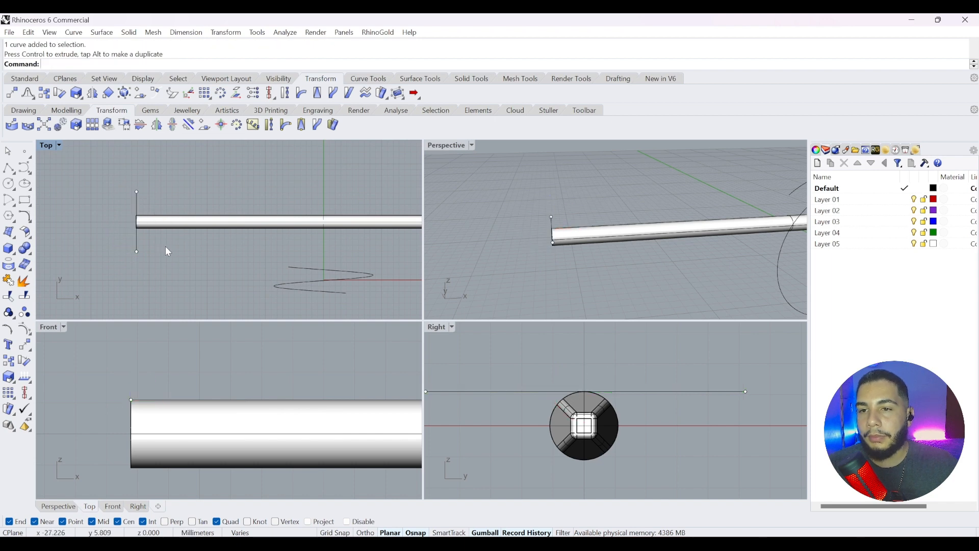
# Move the crosswise line 2 mm along the rod, inward from the blunt end
pyautogui.scroll(3, 133, 209)
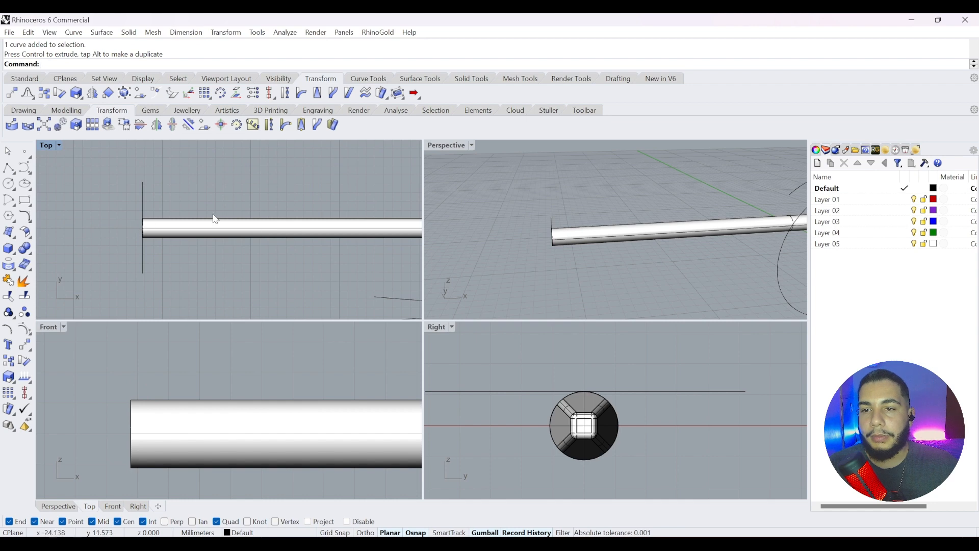
pyautogui.click(142, 207)
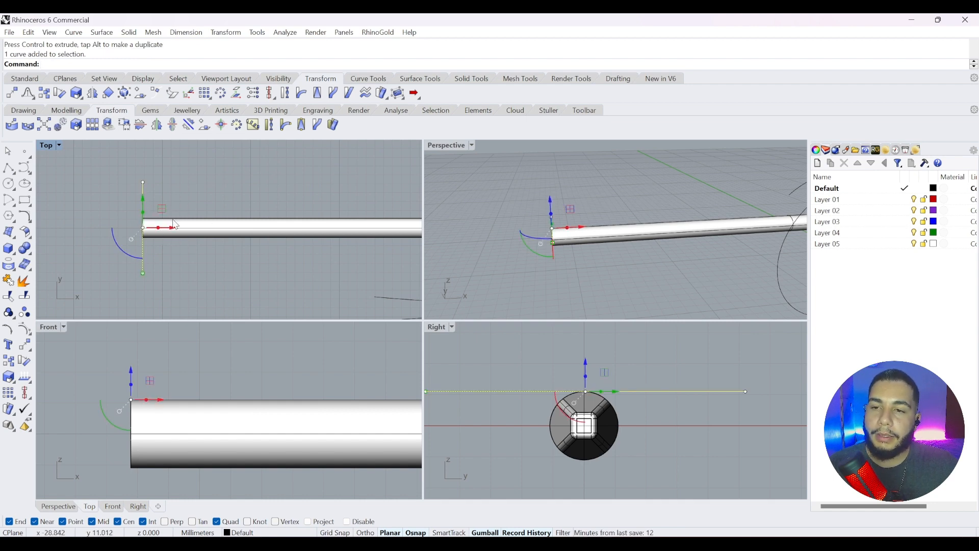
pyautogui.moveTo(175, 224); pyautogui.dragTo(159, 230)
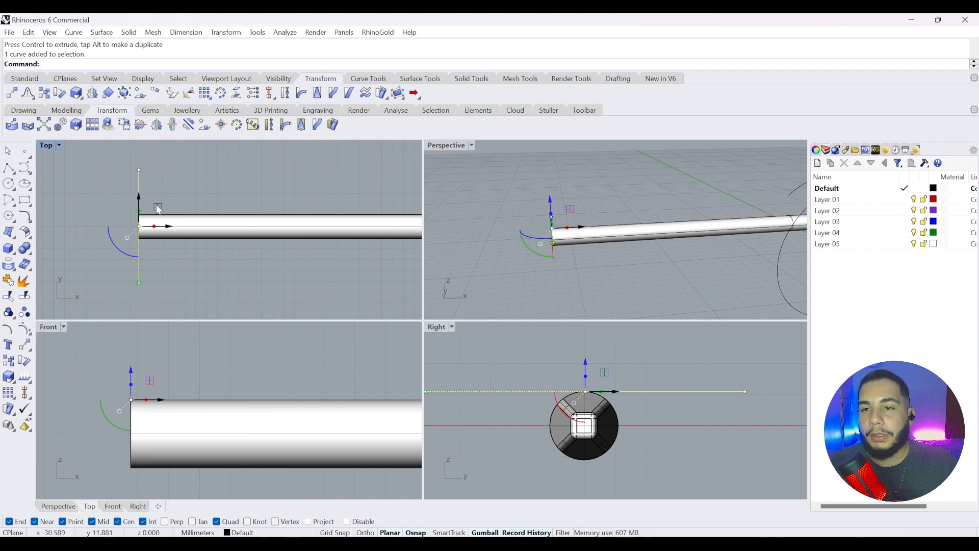
pyautogui.click(170, 230)
pyautogui.write('2')
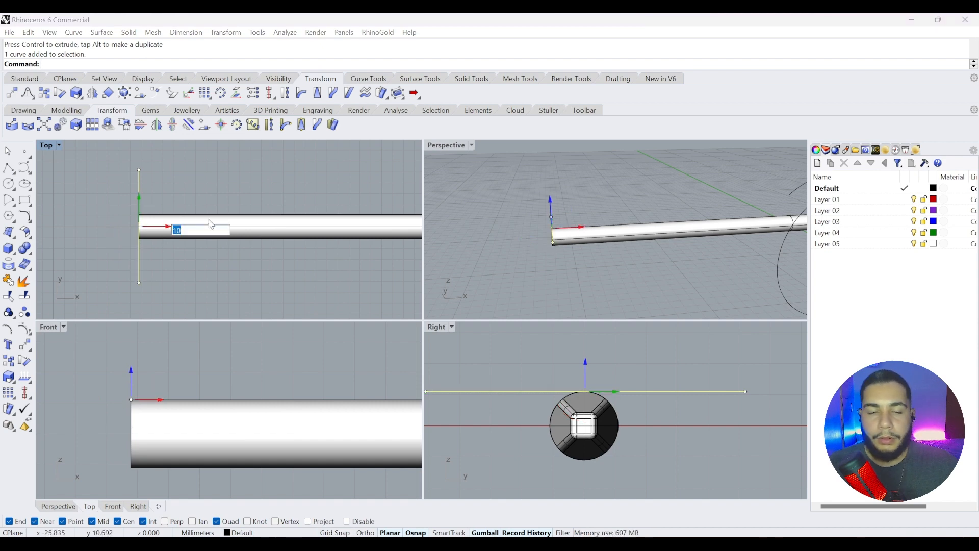
pyautogui.press('Return')
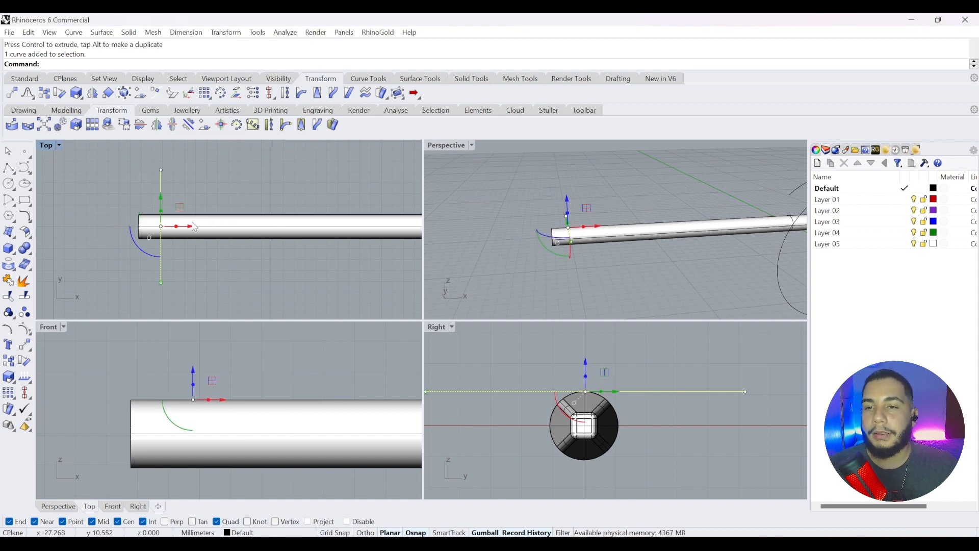
# Create a round-capped pipe with a 0.4 mm radius at both ends along the crosswise line, and delete the line
pyautogui.click(14, 257)
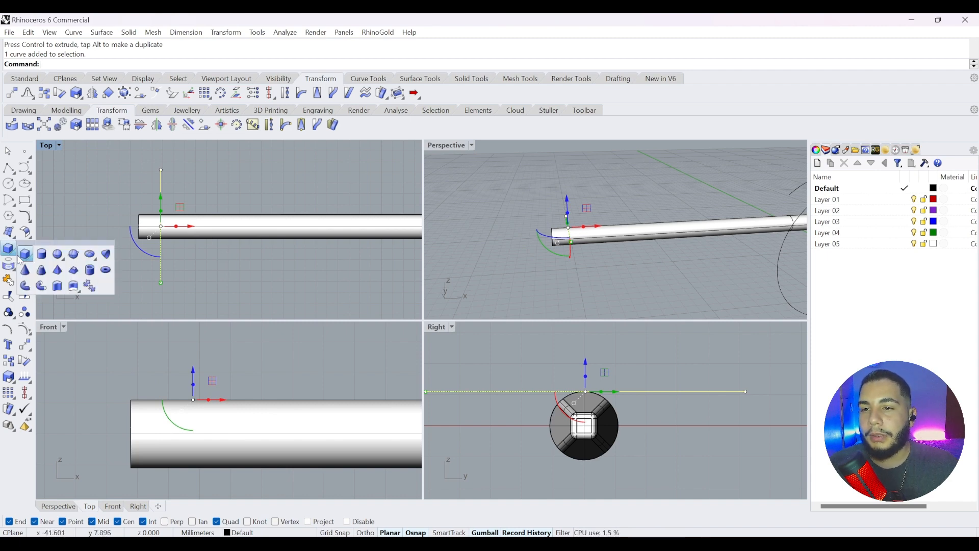
pyautogui.click(41, 286)
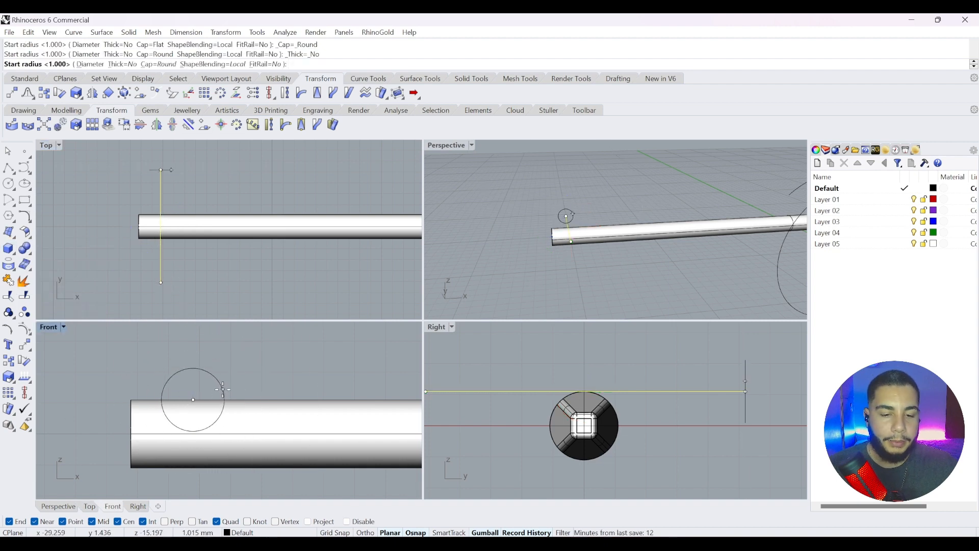
pyautogui.write('0.')
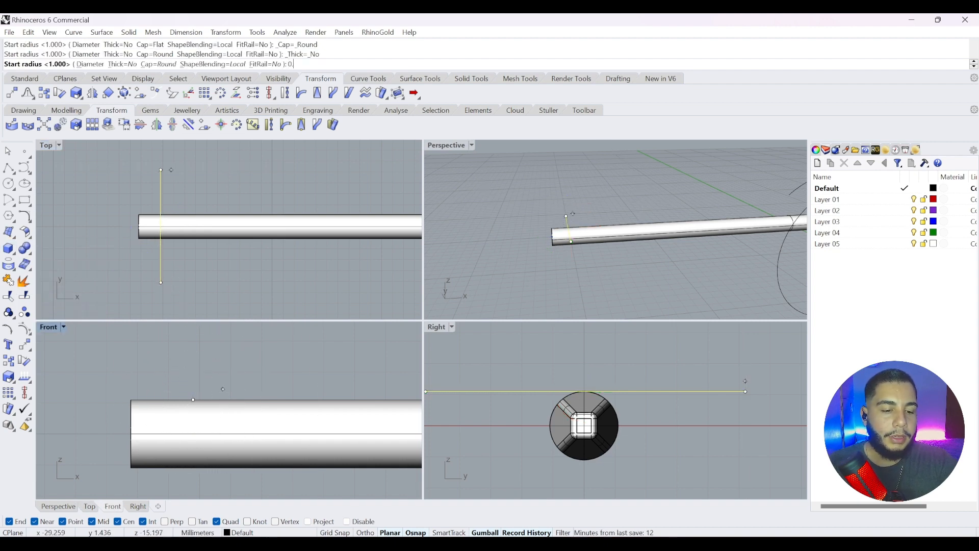
pyautogui.write('4')
pyautogui.press('Return')
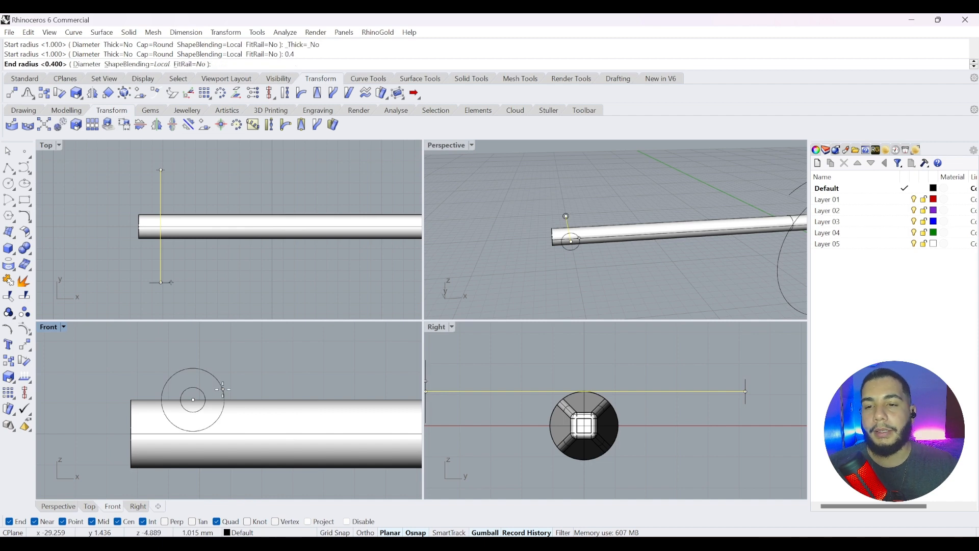
pyautogui.press('Return')
pyautogui.press('Return')
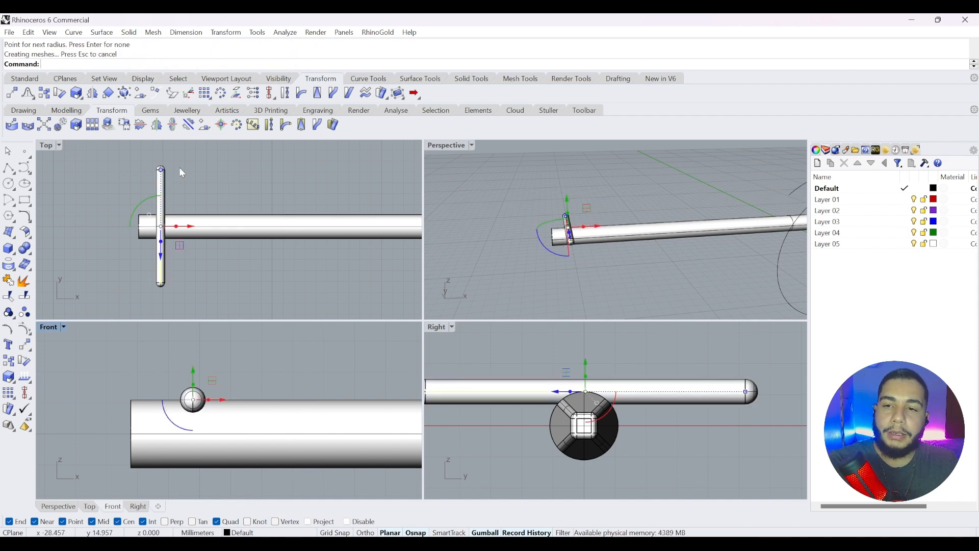
pyautogui.press('Delete')
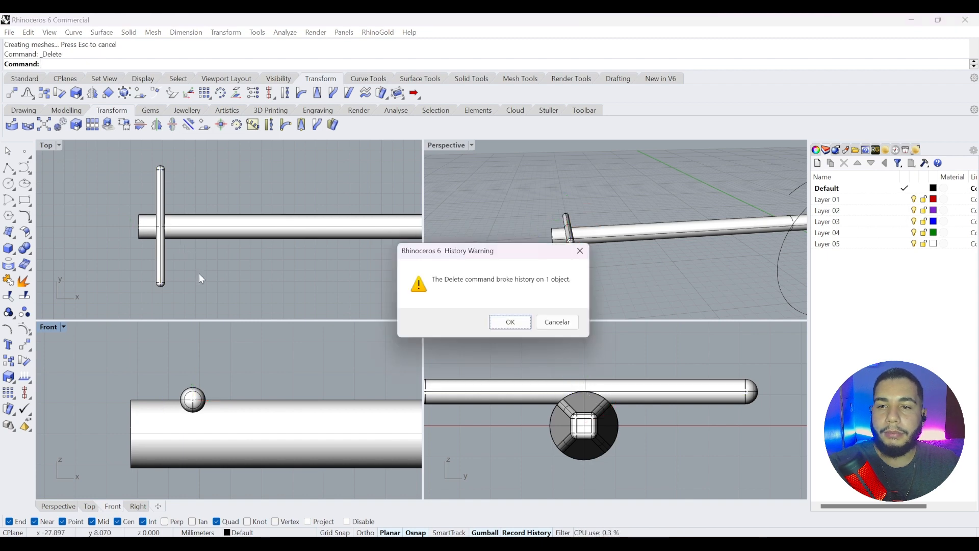
pyautogui.click(507, 322)
# Copy the crosswise pipe 1.5 mm along the rod in the Front view, orthogonally and away from the blunt end
pyautogui.click(200, 393)
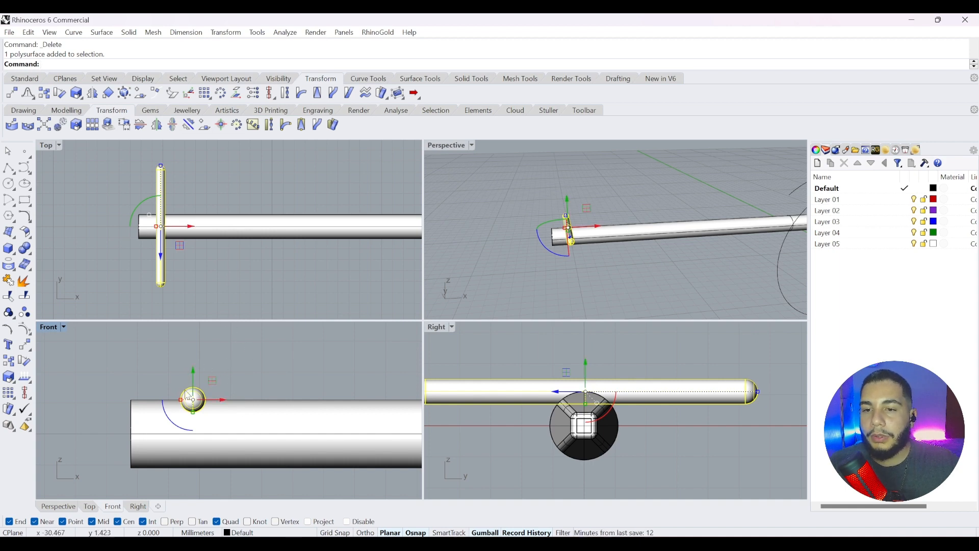
pyautogui.click(9, 361)
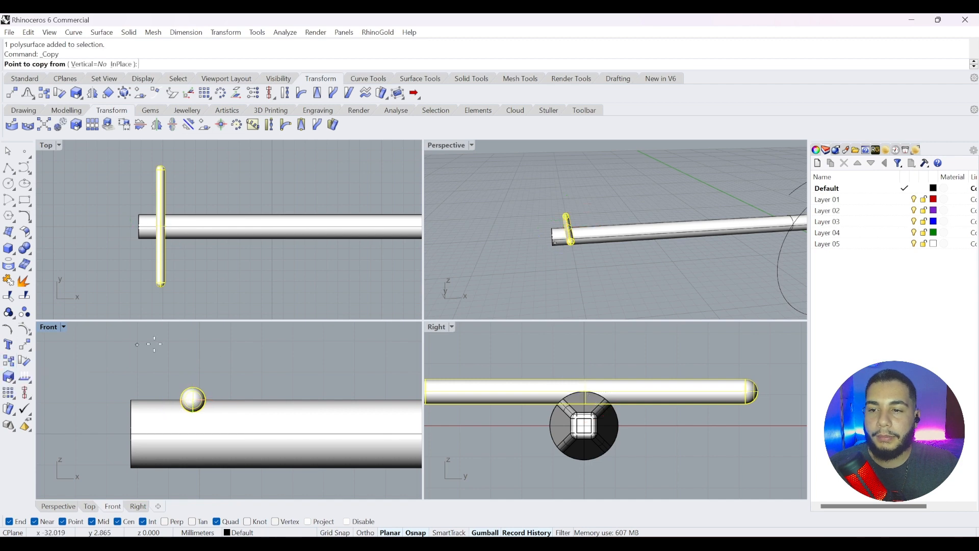
pyautogui.click(193, 400)
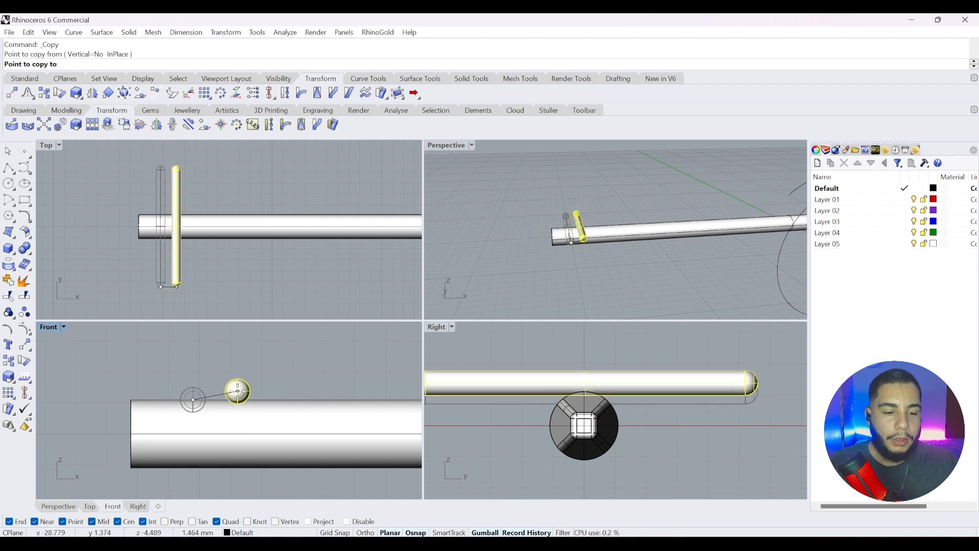
pyautogui.write('1.5')
pyautogui.press('Return')
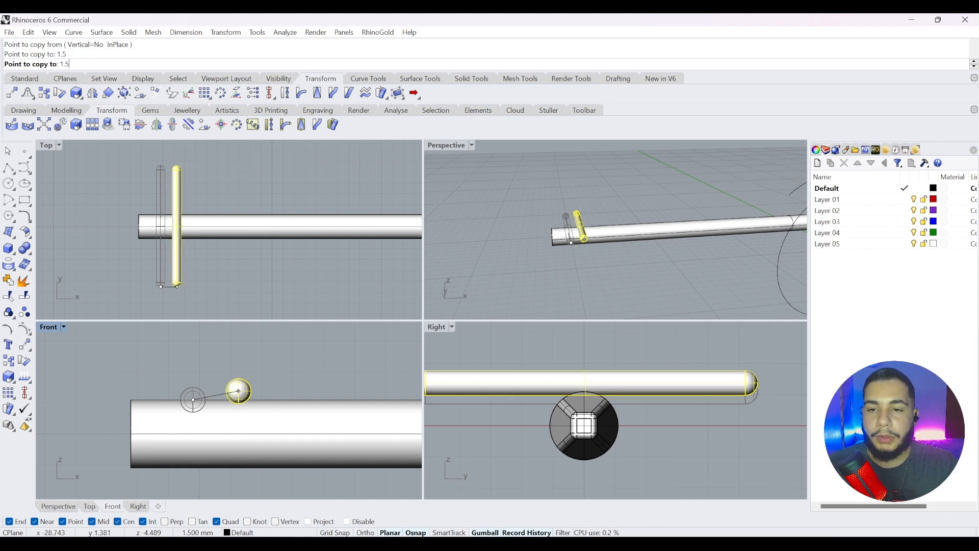
pyautogui.press('F8')
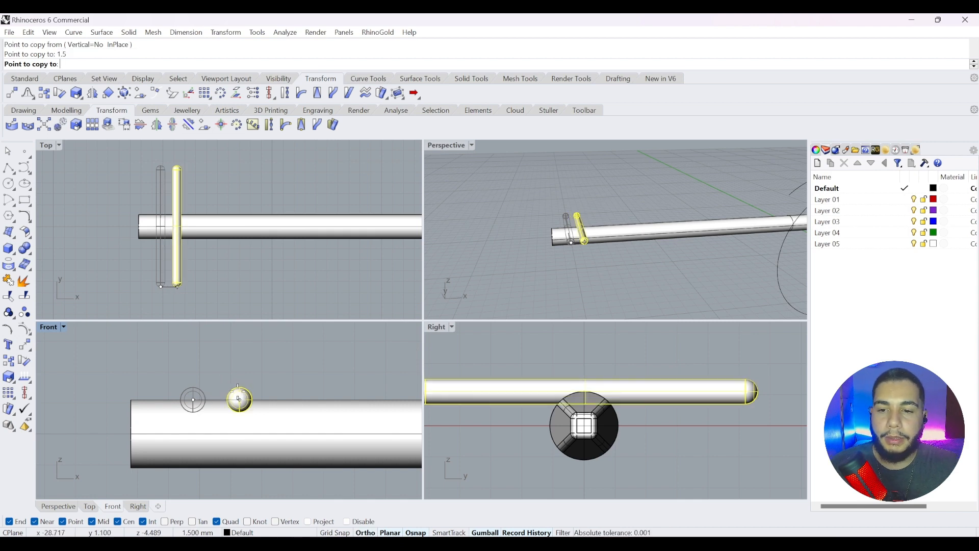
pyautogui.click(297, 366)
pyautogui.press('F8')
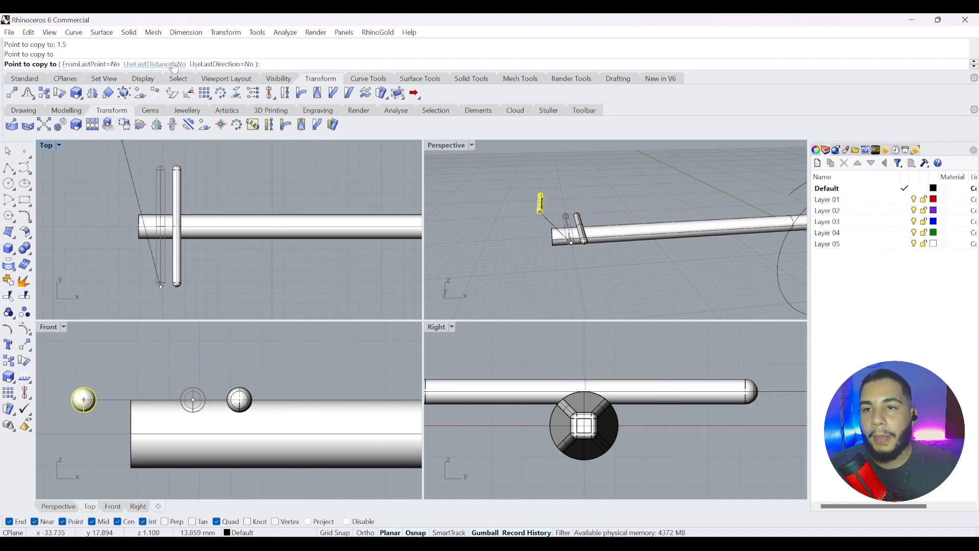
# Add three more pipe copies along the rod, each reusing the last point, distance and direction, and deselect everything
pyautogui.click(90, 64)
pyautogui.click(170, 65)
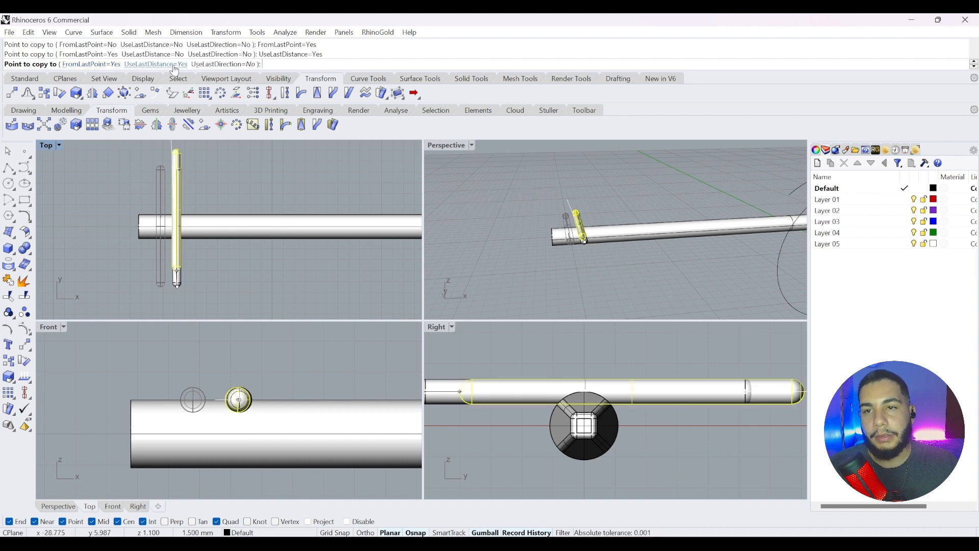
pyautogui.click(233, 64)
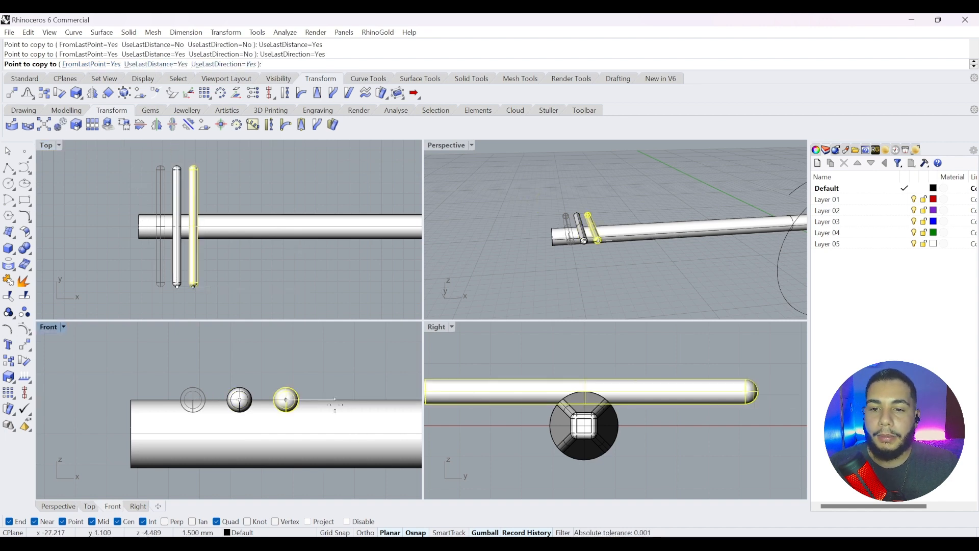
pyautogui.moveTo(341, 399); pyautogui.dragTo(313, 399, button='right')
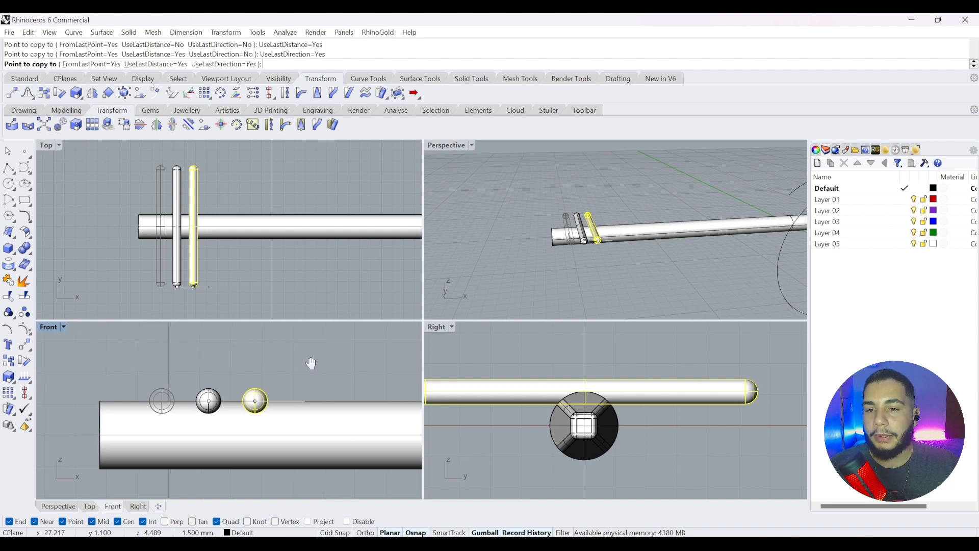
pyautogui.moveTo(312, 363); pyautogui.dragTo(262, 361, button='right')
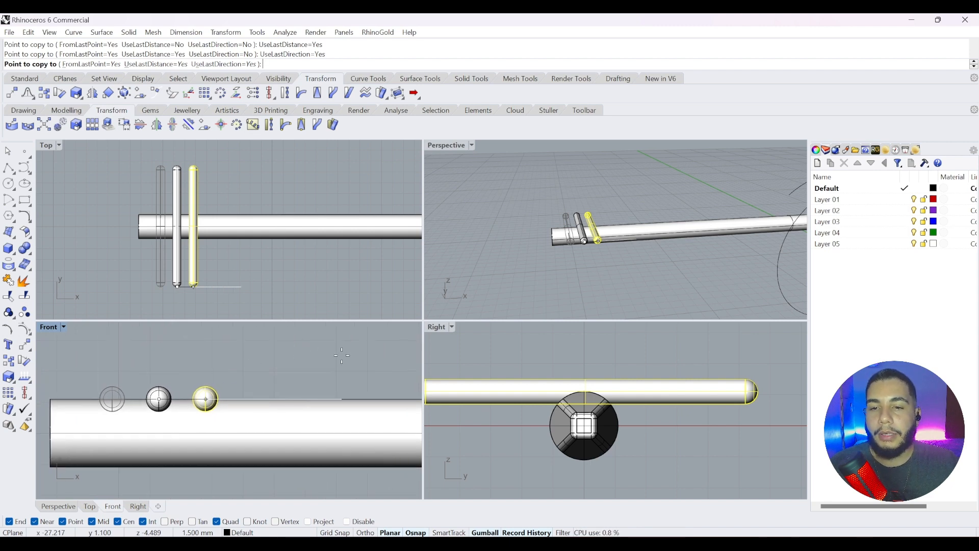
pyautogui.press('Return')
pyautogui.moveTo(350, 353); pyautogui.dragTo(321, 355, button='right')
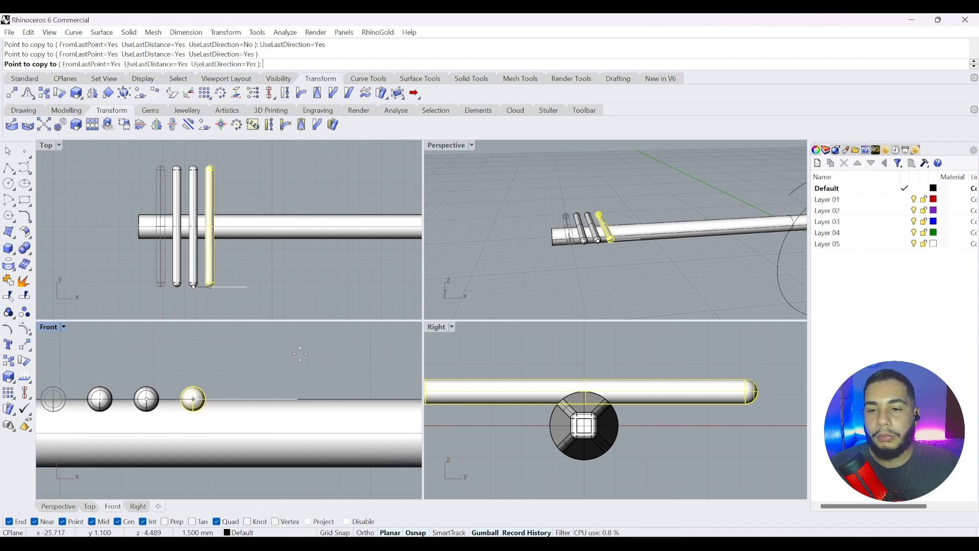
pyautogui.press('Return')
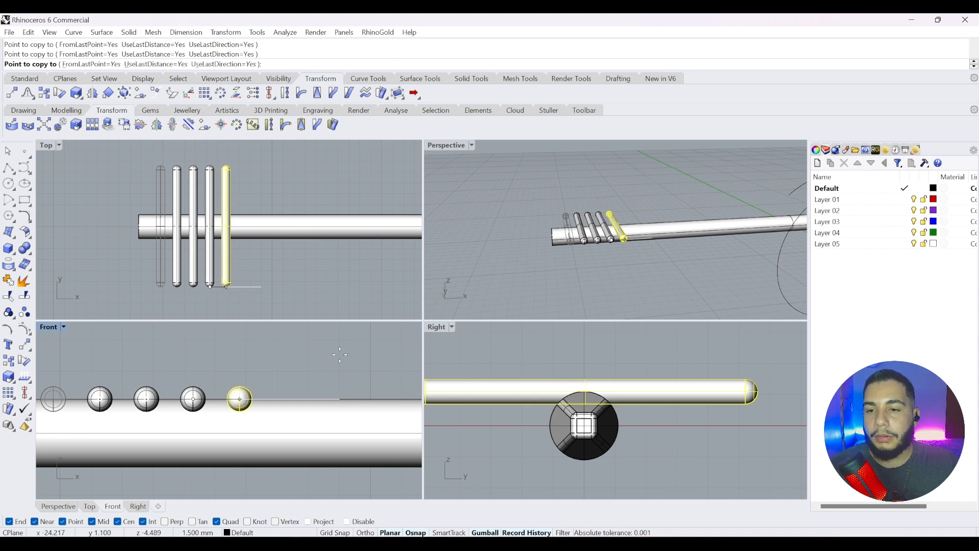
pyautogui.press('Return')
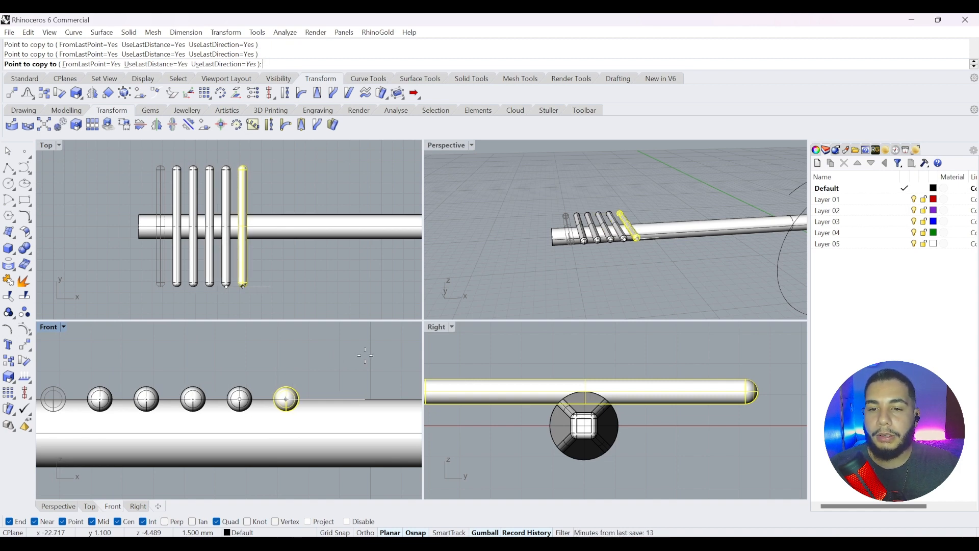
pyautogui.press('Escape')
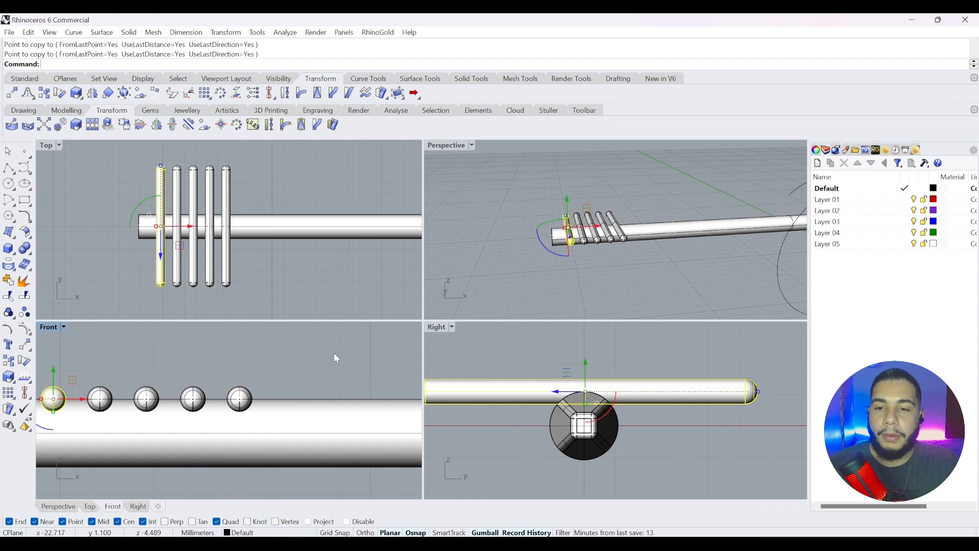
pyautogui.press('Left')
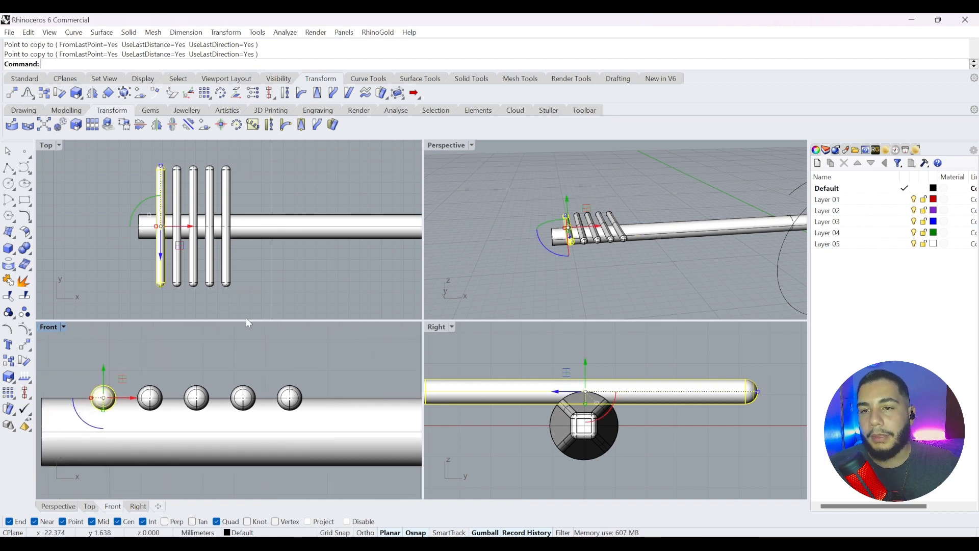
pyautogui.click(260, 294)
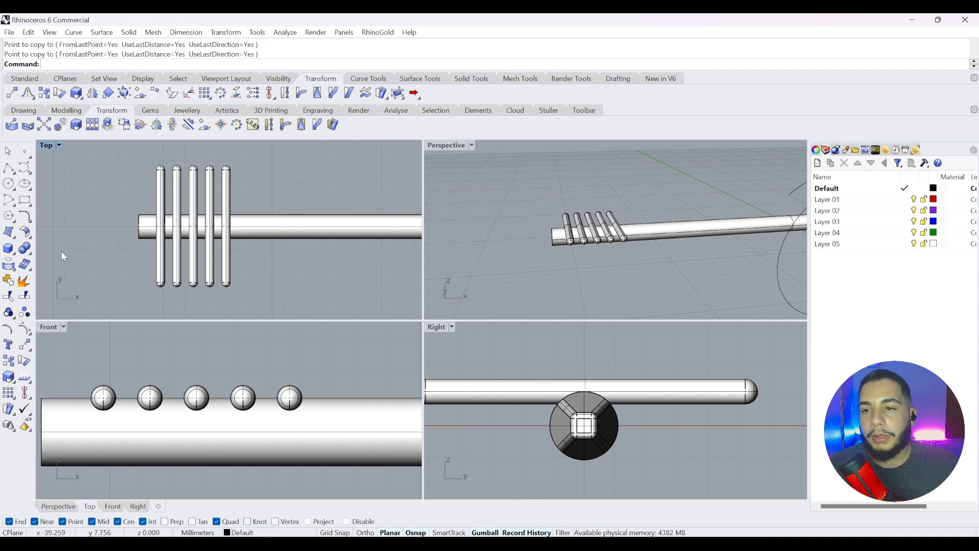
# Subtract the five crosswise pipes from the rod with a Boolean difference to cut a row of rounded notches
pyautogui.click(30, 255)
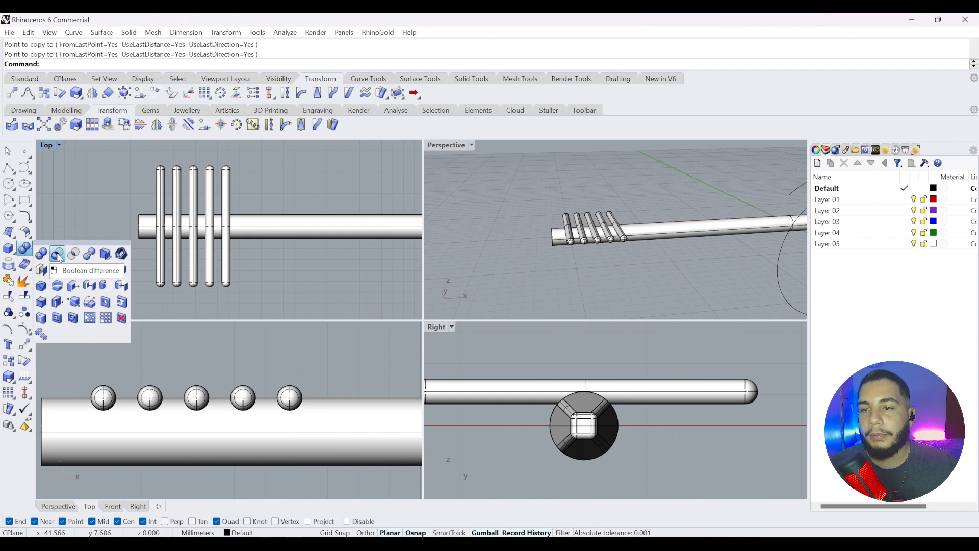
pyautogui.click(58, 254)
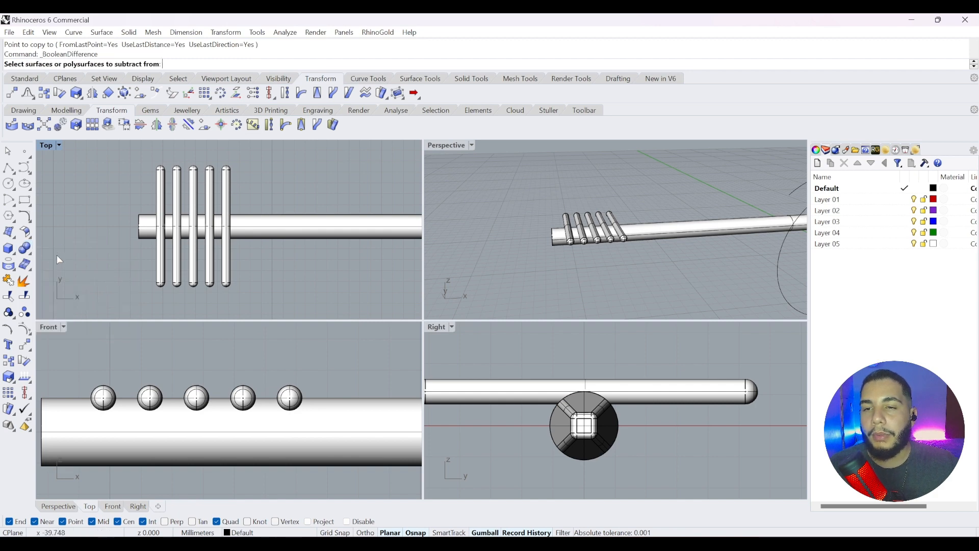
pyautogui.click(272, 227)
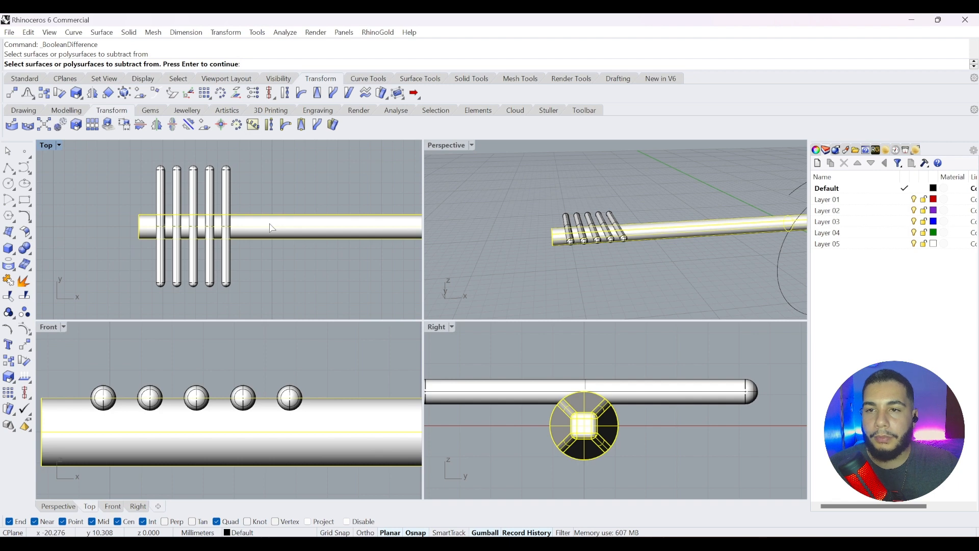
pyautogui.press('Return')
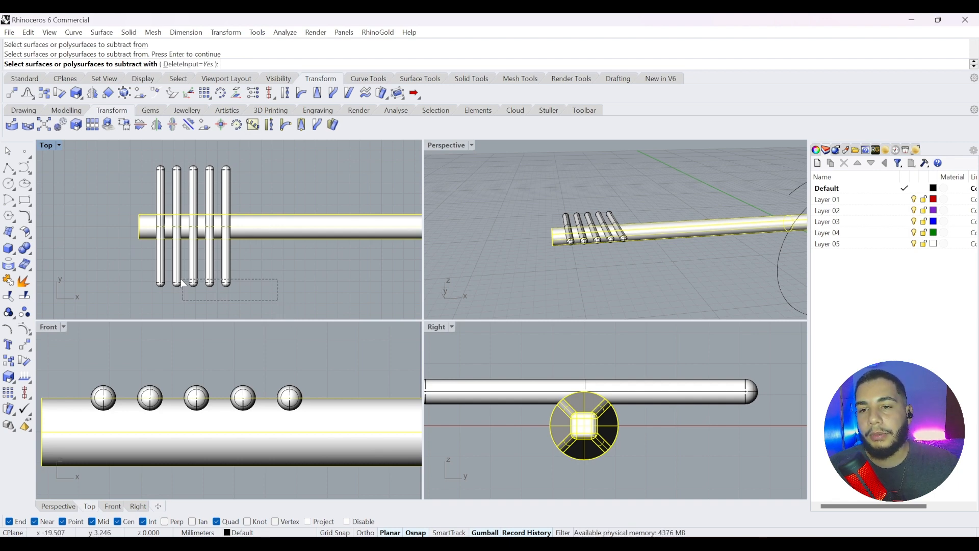
pyautogui.moveTo(183, 282); pyautogui.dragTo(181, 281)
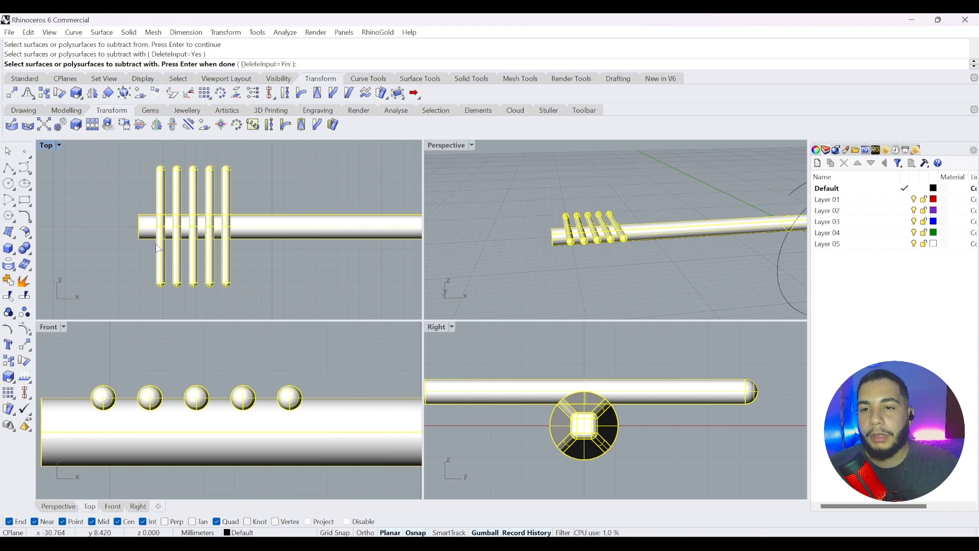
pyautogui.press('Return')
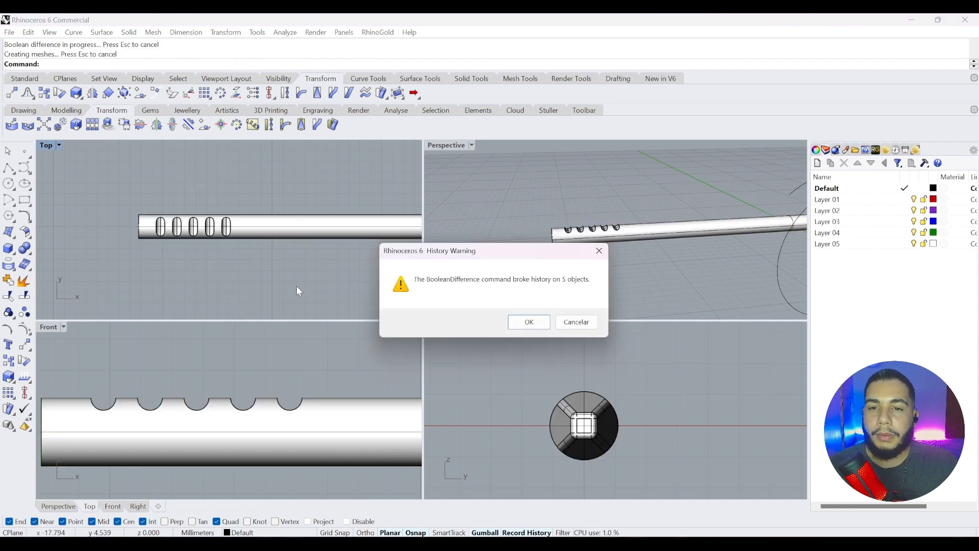
pyautogui.click(534, 328)
# Examine the rod's notched end and overall shape from several angles in the Perspective view, and select the rod
pyautogui.moveTo(545, 281); pyautogui.dragTo(581, 247, button='right')
pyautogui.scroll(-10, 468, 242)
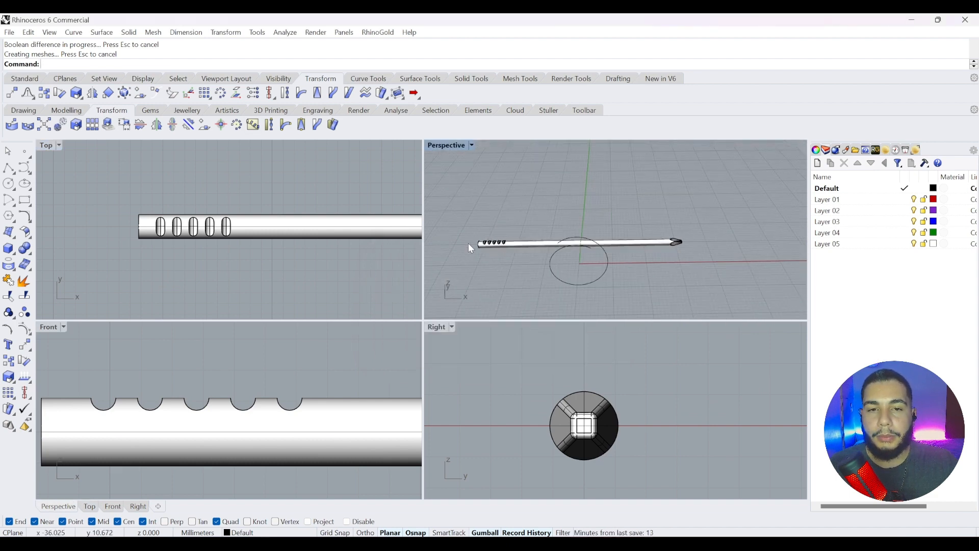
pyautogui.moveTo(468, 243); pyautogui.dragTo(477, 265, button='right')
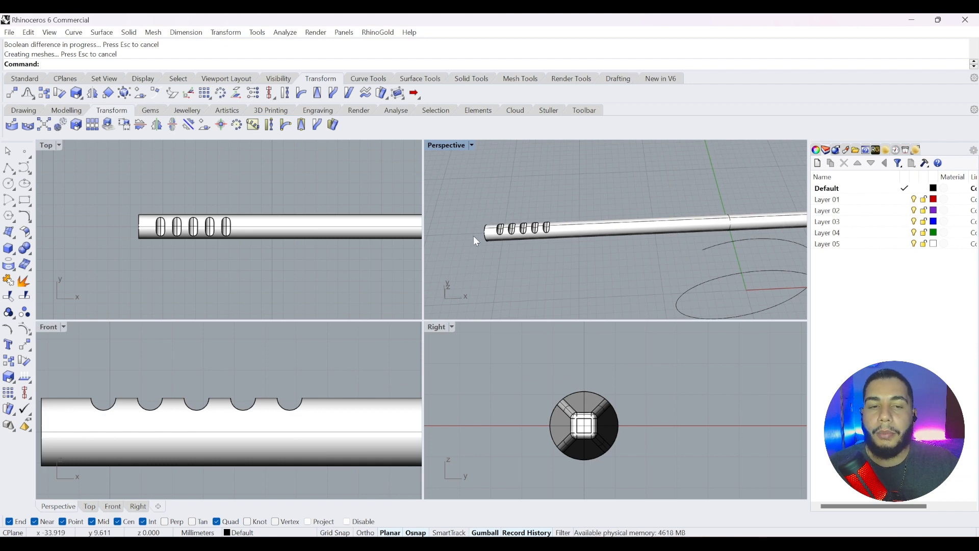
pyautogui.moveTo(478, 234); pyautogui.dragTo(556, 214, button='right')
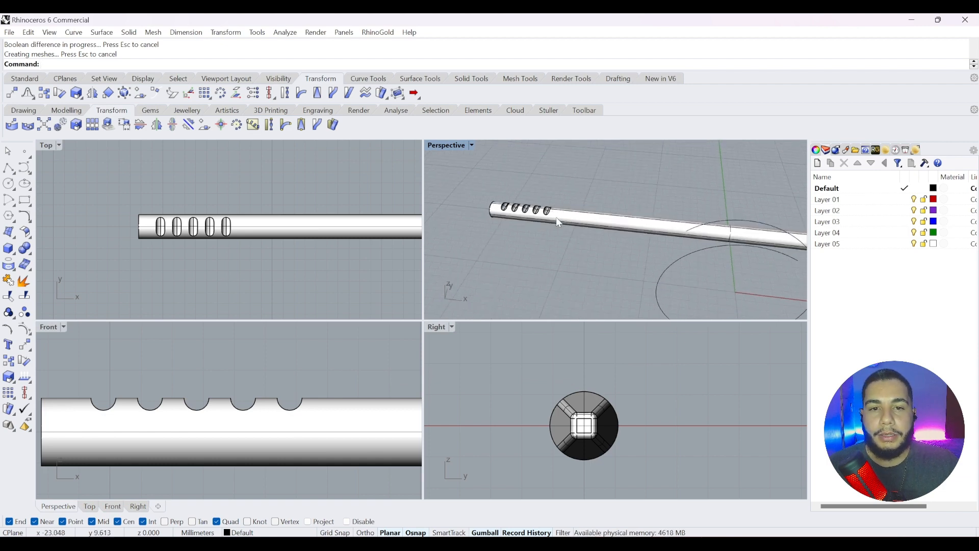
pyautogui.scroll(-5, 750, 258)
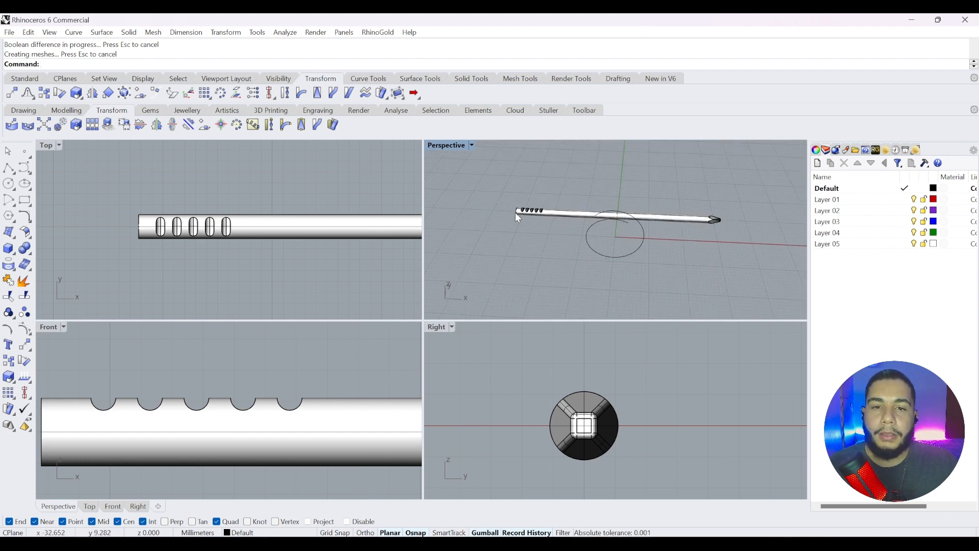
pyautogui.moveTo(515, 213); pyautogui.dragTo(558, 220, button='right')
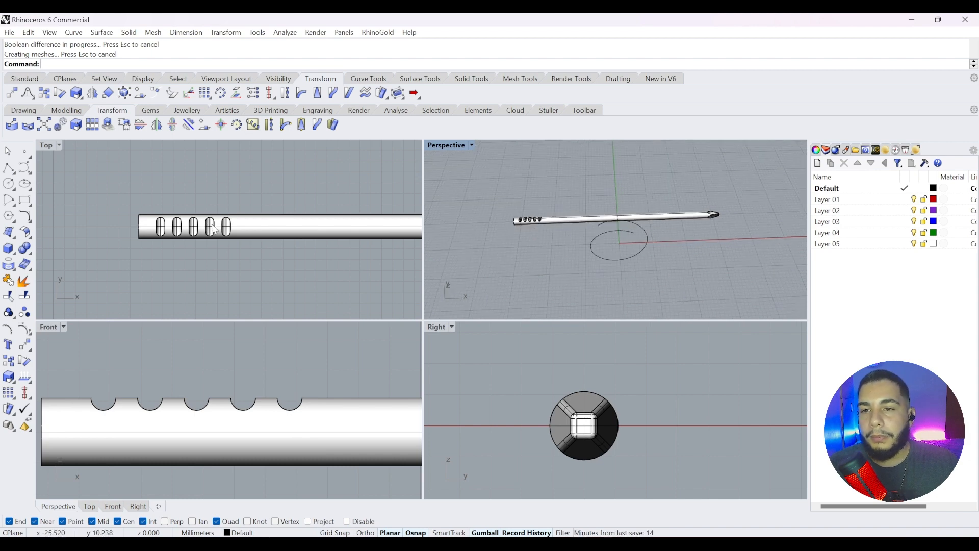
pyautogui.scroll(-5, 215, 230)
pyautogui.moveTo(550, 255); pyautogui.dragTo(560, 220, button='right')
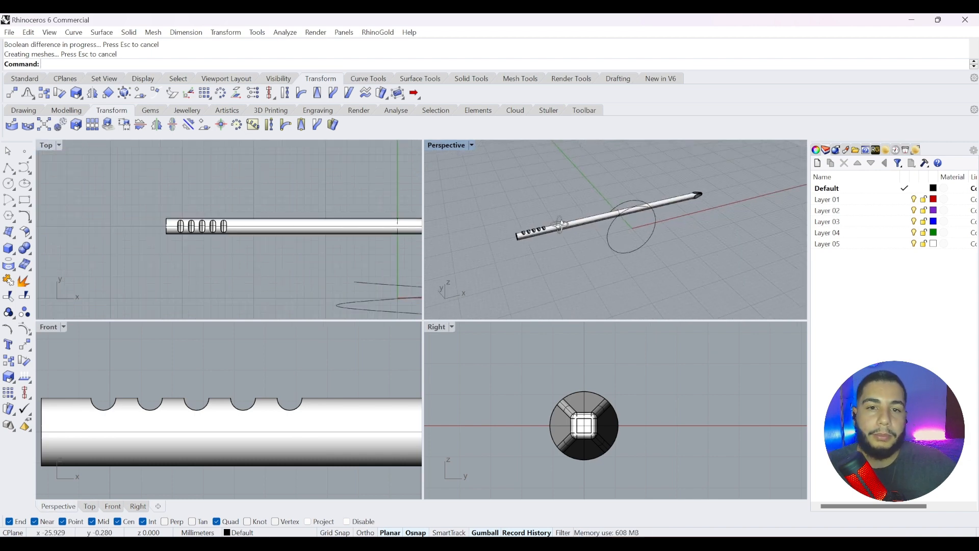
pyautogui.scroll(5, 560, 219)
pyautogui.moveTo(517, 247); pyautogui.dragTo(540, 234, button='right')
pyautogui.click(534, 222)
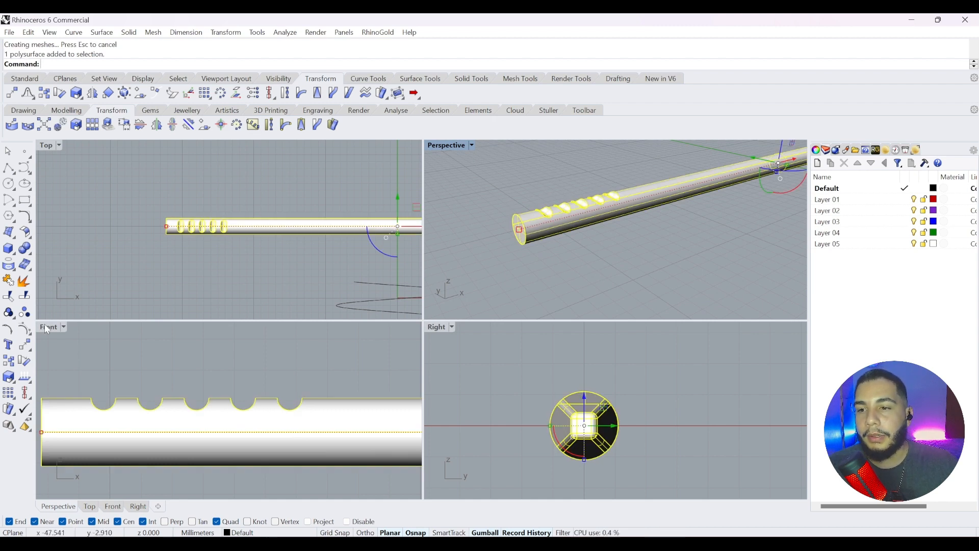
# Move the rod straight up from the lowest quadrant of its blunt end face to the endpoint of the straight guide line
pyautogui.click(24, 345)
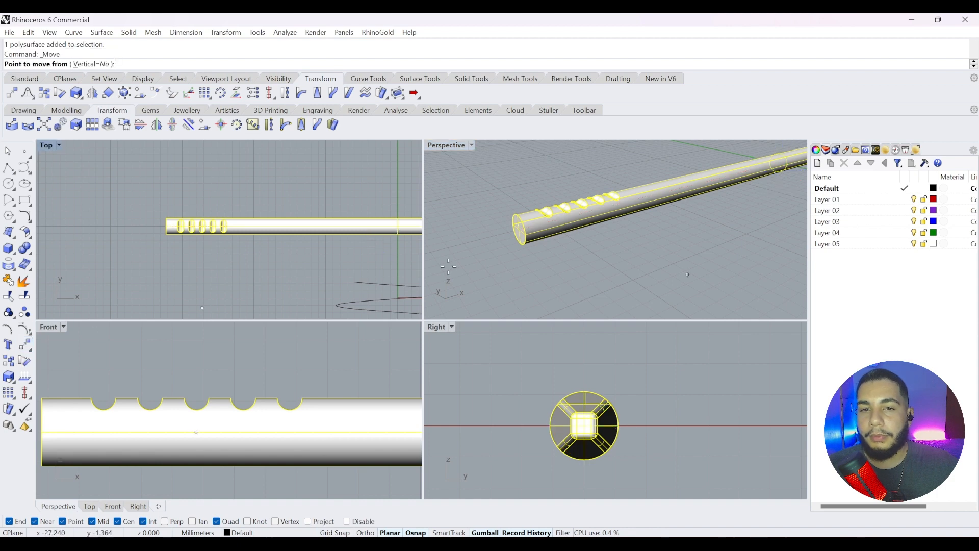
pyautogui.moveTo(512, 262); pyautogui.dragTo(541, 261, button='right')
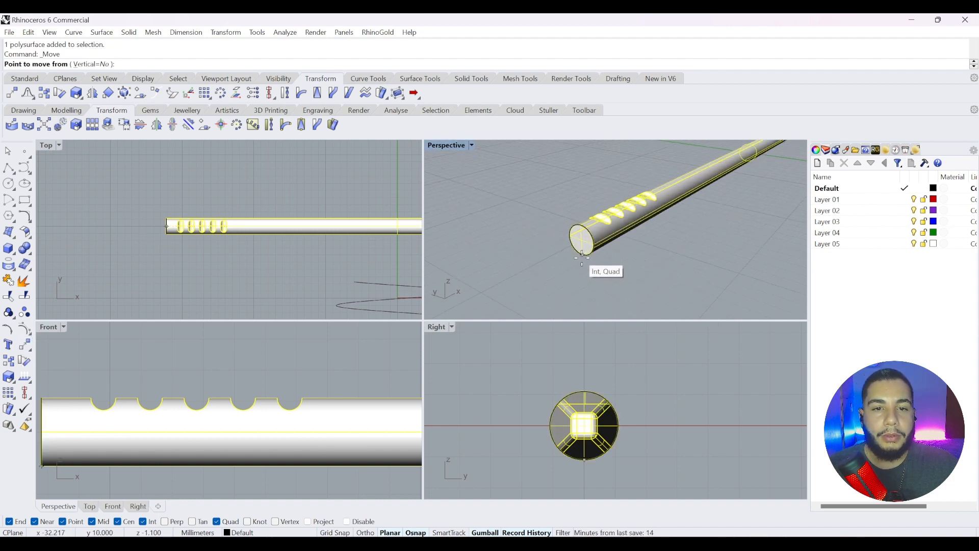
pyautogui.click(582, 254)
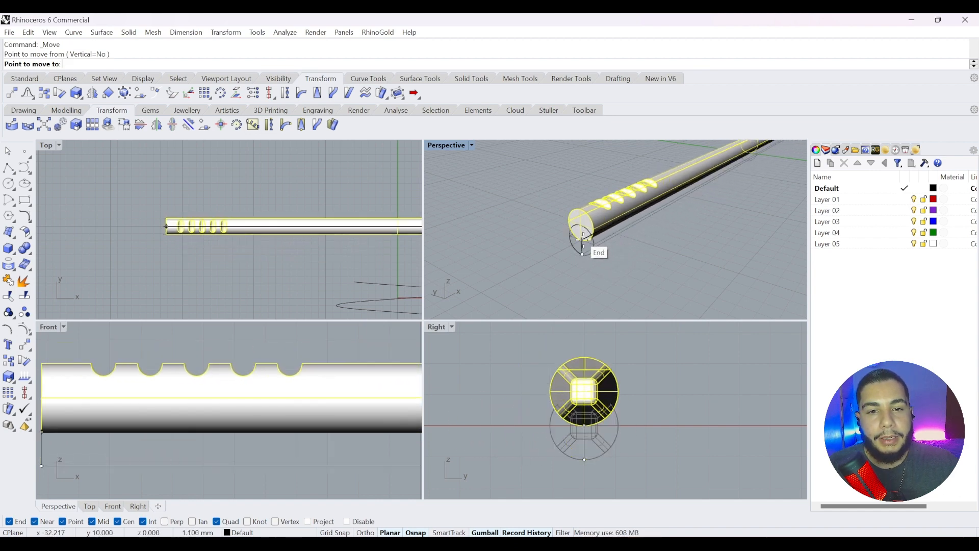
pyautogui.scroll(5, 582, 240)
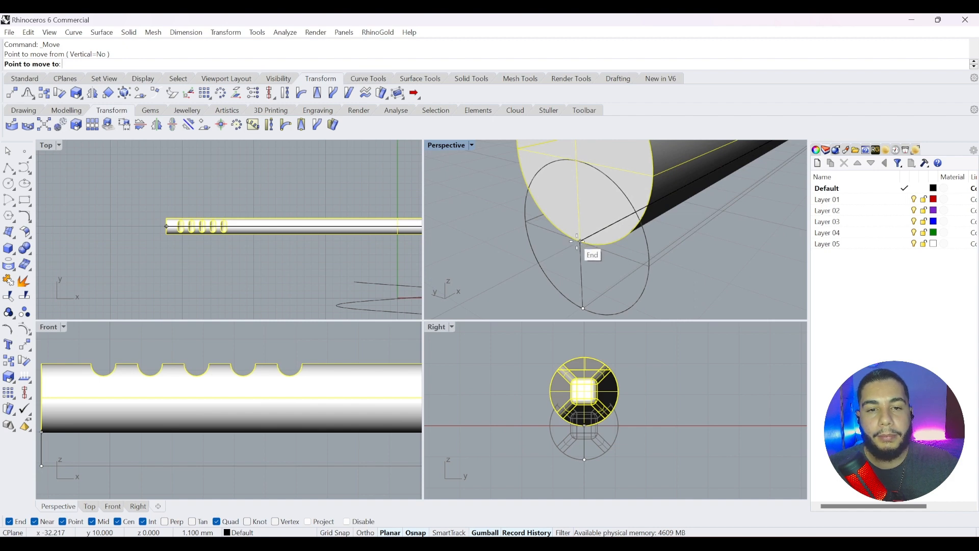
pyautogui.click(581, 241)
pyautogui.scroll(-5, 586, 240)
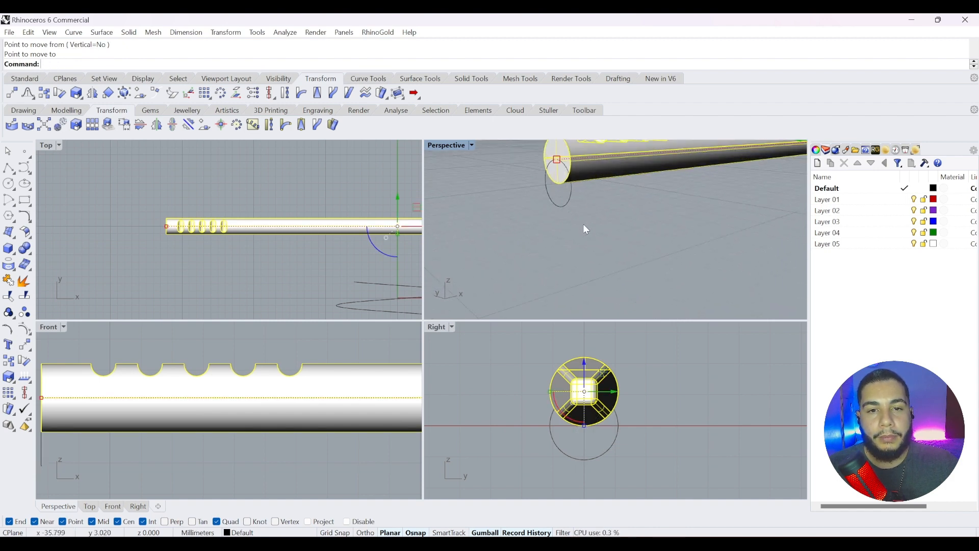
pyautogui.scroll(-3, 587, 232)
# Delete the leftover profile circle at the rod's blunt end and assign the rod to Layer 04
pyautogui.click(593, 240)
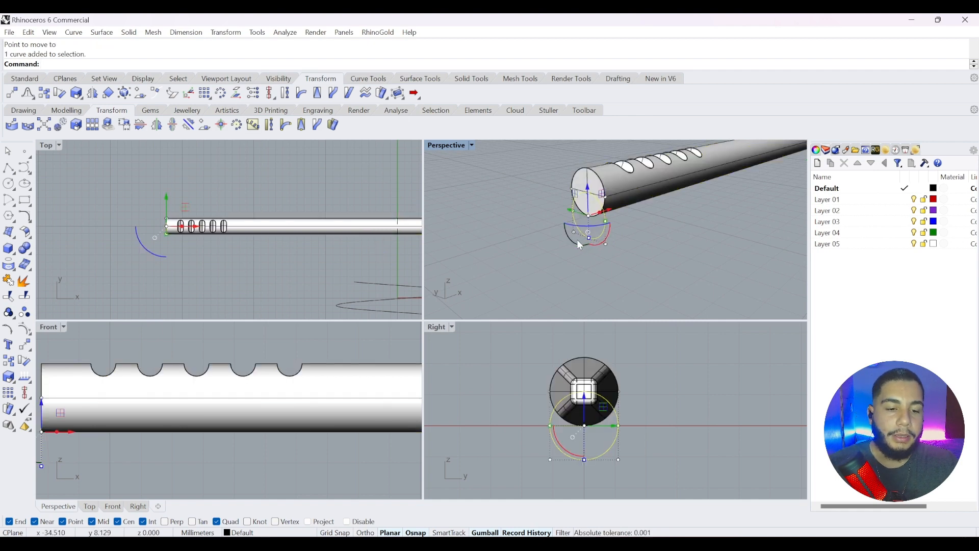
pyautogui.press('Delete')
pyautogui.click(619, 175)
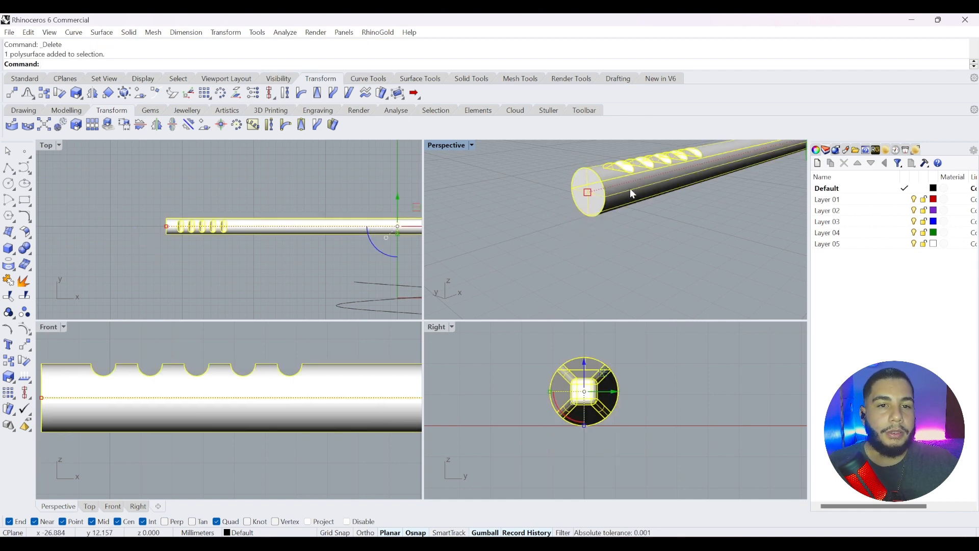
pyautogui.rightClick(876, 233)
pyautogui.click(877, 262)
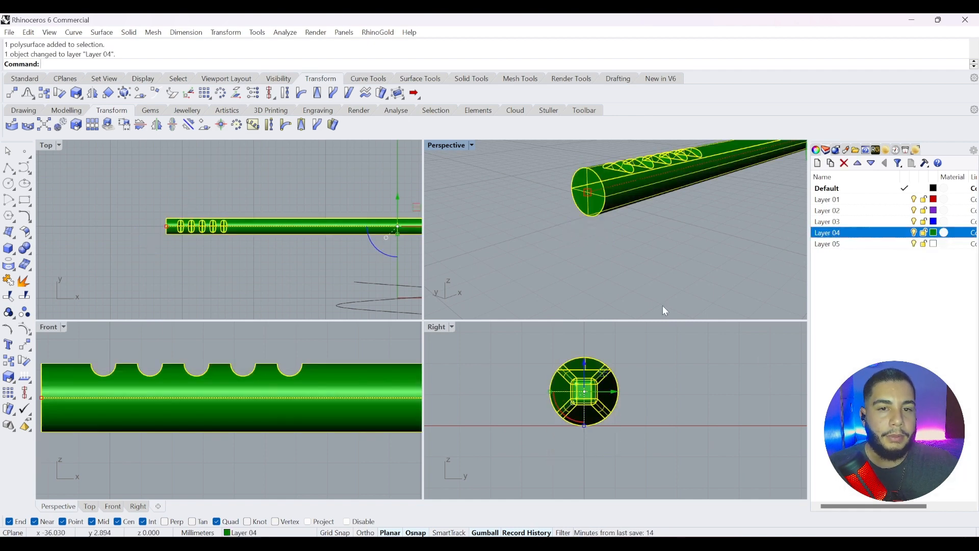
# Hide Layer 04 and examine the straight guide line and the helix from several angles in the Perspective view
pyautogui.click(914, 233)
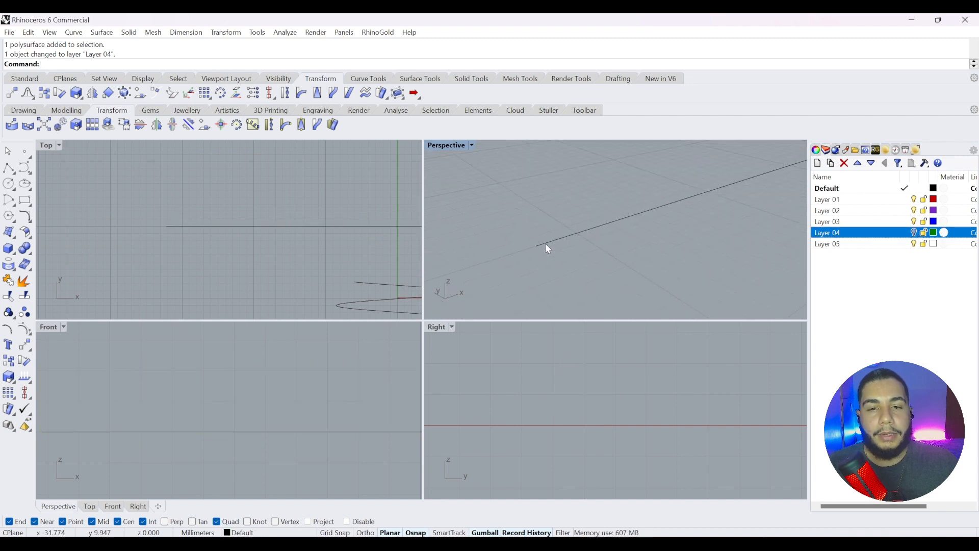
pyautogui.click(538, 247)
pyautogui.scroll(-3, 538, 249)
pyautogui.moveTo(538, 249); pyautogui.dragTo(568, 253, button='right')
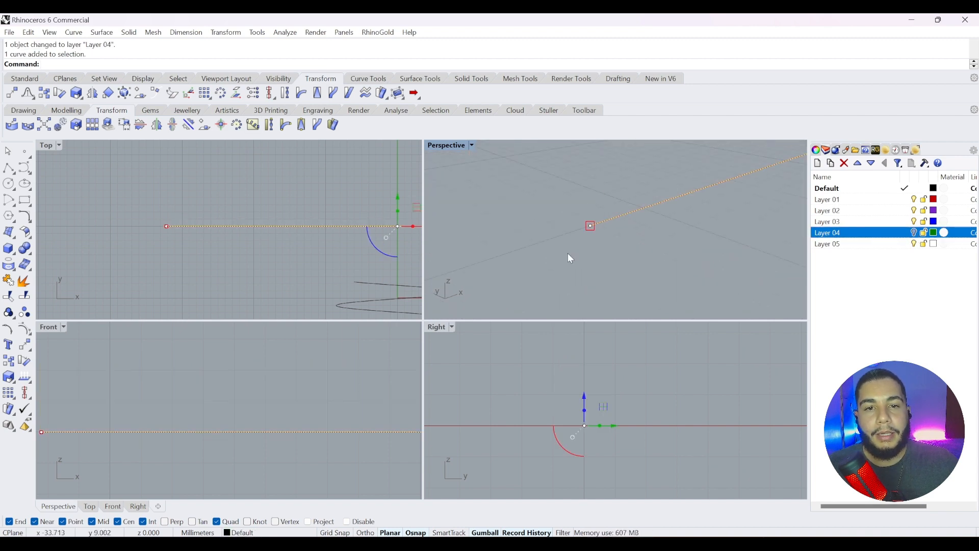
pyautogui.scroll(-3, 534, 238)
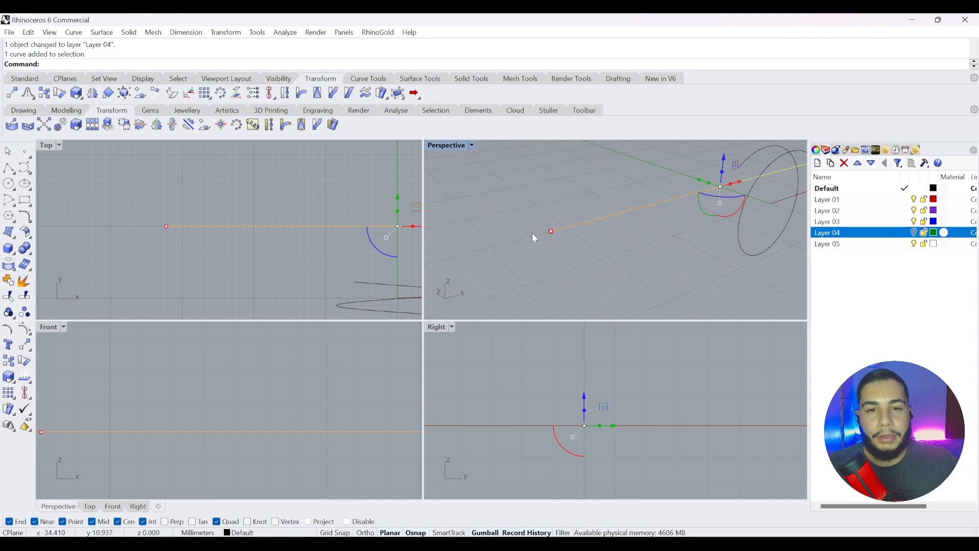
pyautogui.click(494, 242)
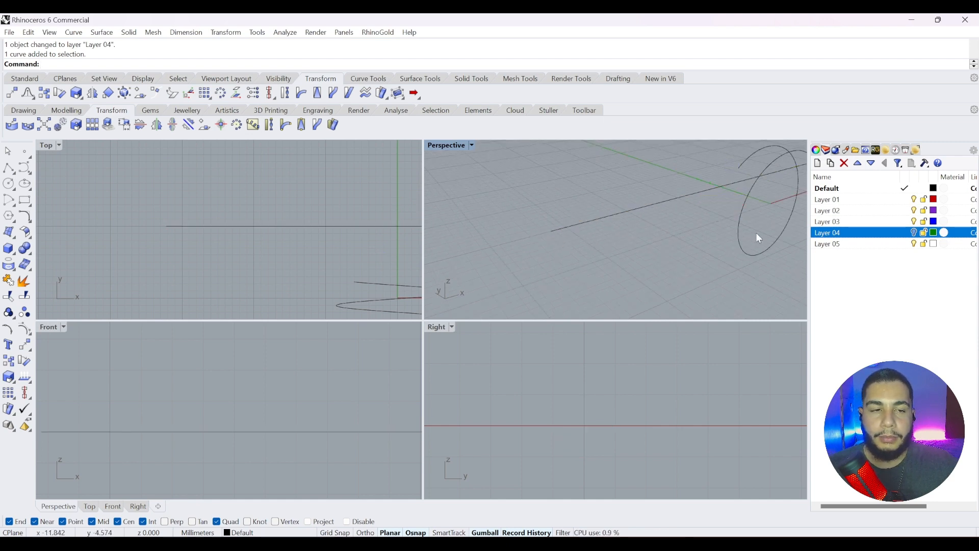
pyautogui.moveTo(756, 233); pyautogui.dragTo(705, 191, button='right')
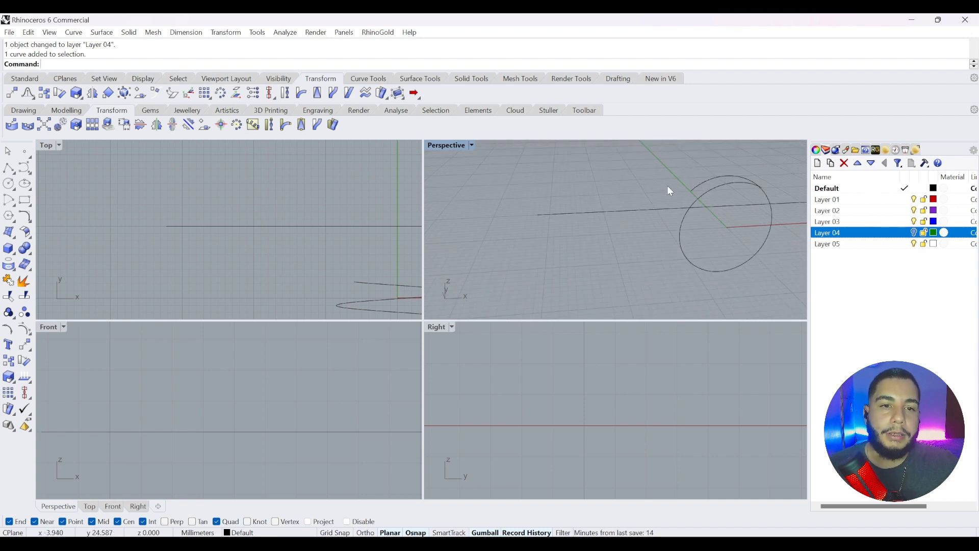
pyautogui.moveTo(667, 186); pyautogui.dragTo(692, 203, button='right')
pyautogui.moveTo(691, 165); pyautogui.dragTo(704, 189, button='right')
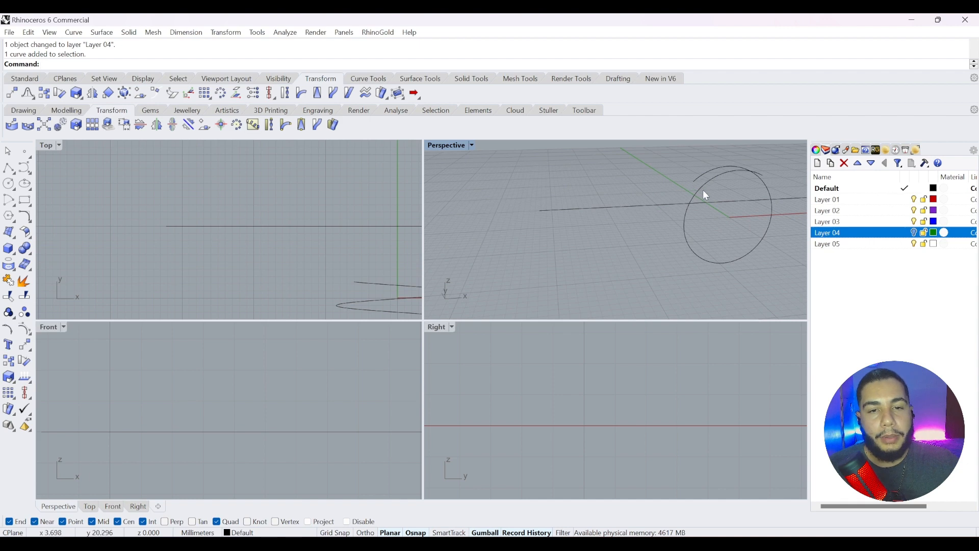
pyautogui.moveTo(618, 207); pyautogui.dragTo(571, 228, button='right')
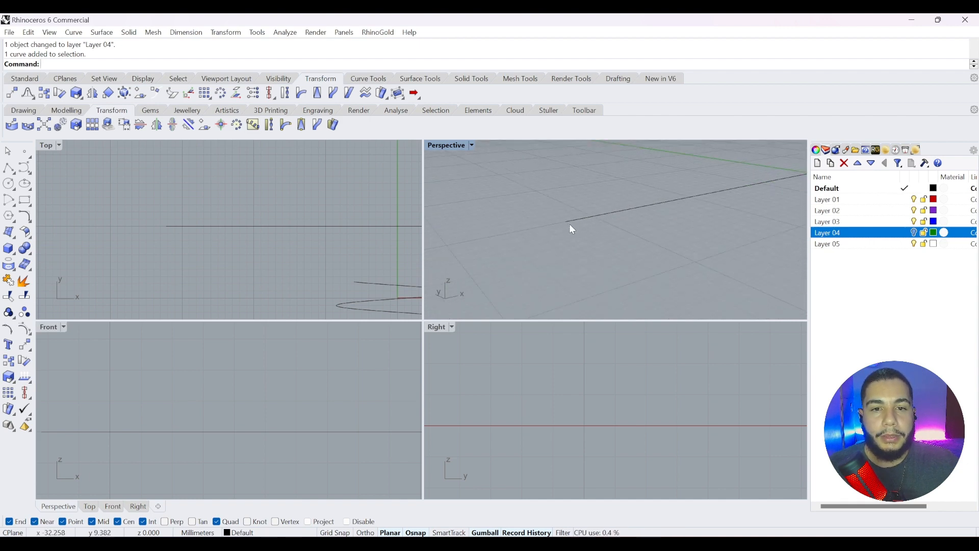
# Show Layer 04 again, check the guide line's position against the underside of the rod's blunt end, and deselect everything
pyautogui.click(914, 234)
pyautogui.moveTo(583, 216)
pyautogui.mouseDown(button='right')
pyautogui.moveTo(573, 190)
pyautogui.moveTo(592, 228)
pyautogui.mouseUp(button='right')
pyautogui.click(570, 172)
pyautogui.click(573, 175)
pyautogui.scroll(3, 590, 226)
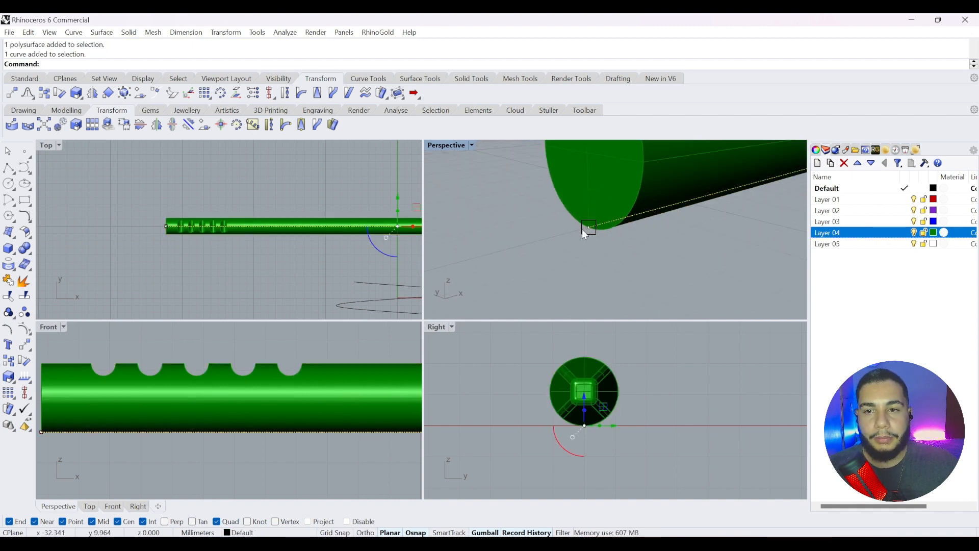
pyautogui.scroll(-6, 327, 233)
pyautogui.press('Escape')
pyautogui.scroll(4, 329, 232)
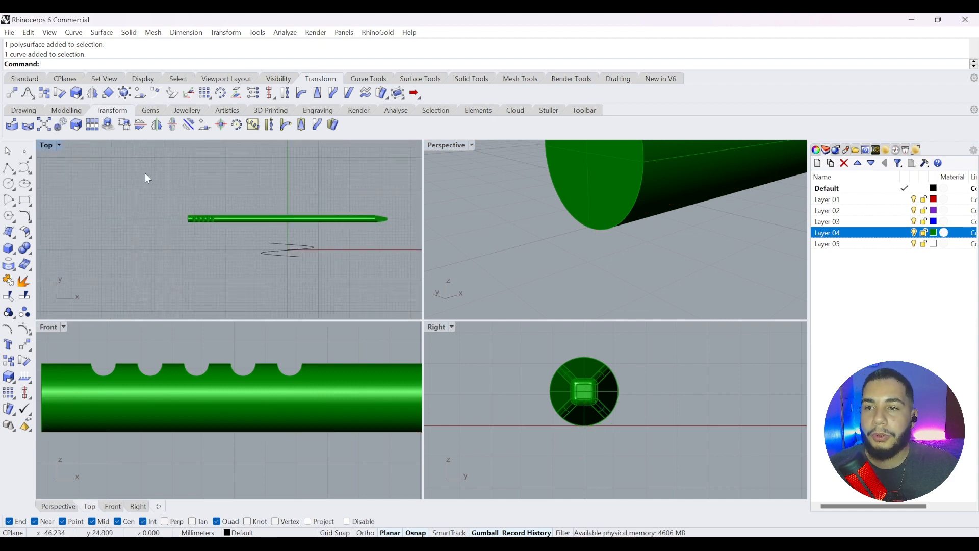
# Set the Top view to Wireframe display and assign the straight guide line inside the rod to Layer 01
pyautogui.click(59, 148)
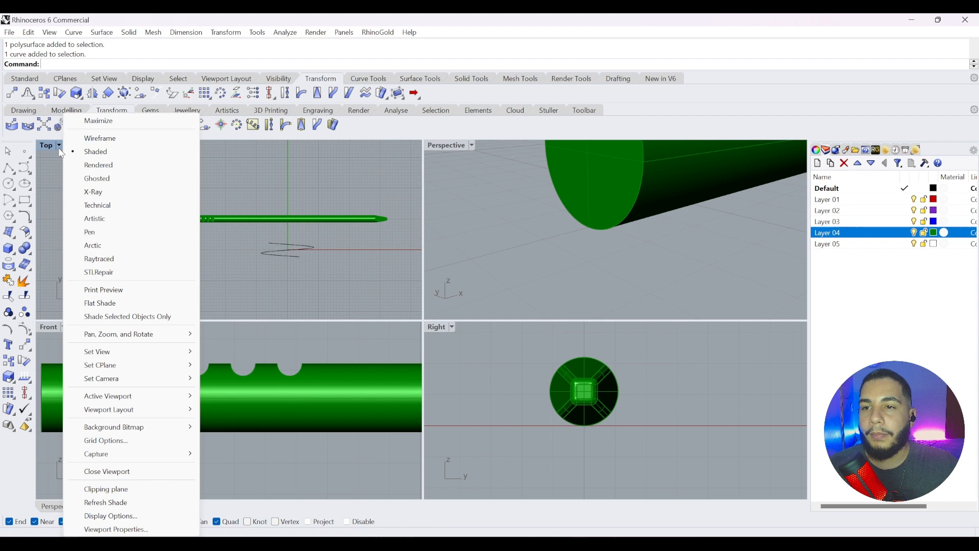
pyautogui.click(101, 138)
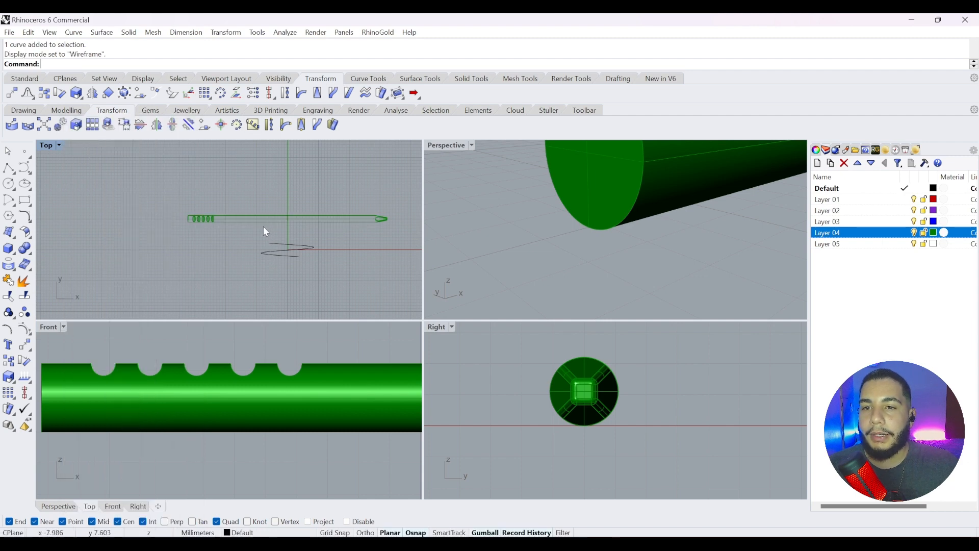
pyautogui.click(288, 213)
pyautogui.click(335, 240)
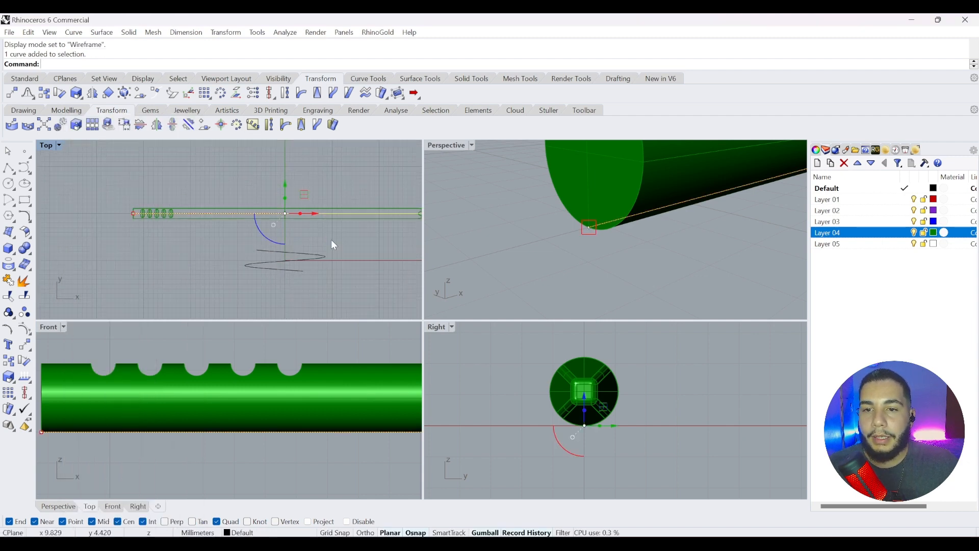
pyautogui.rightClick(866, 200)
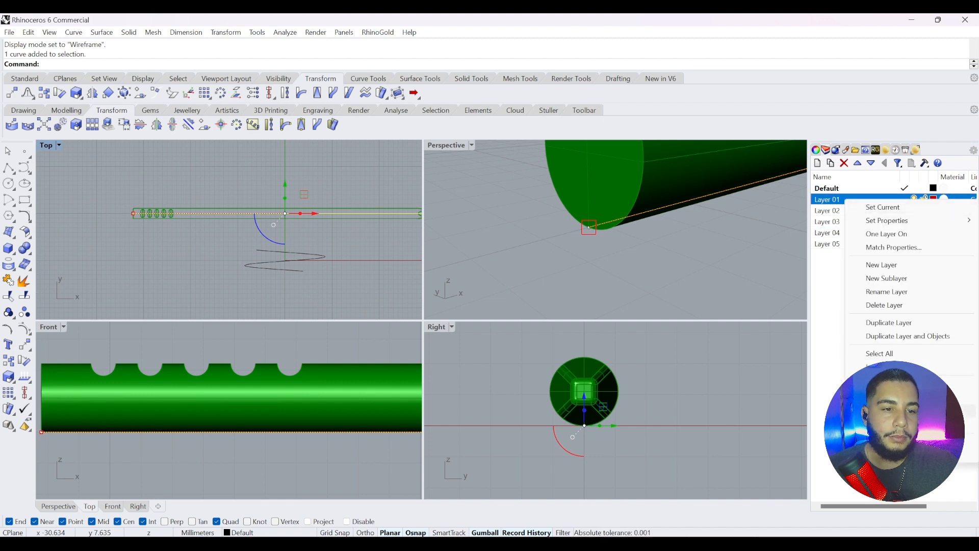
pyautogui.click(886, 412)
pyautogui.click(744, 294)
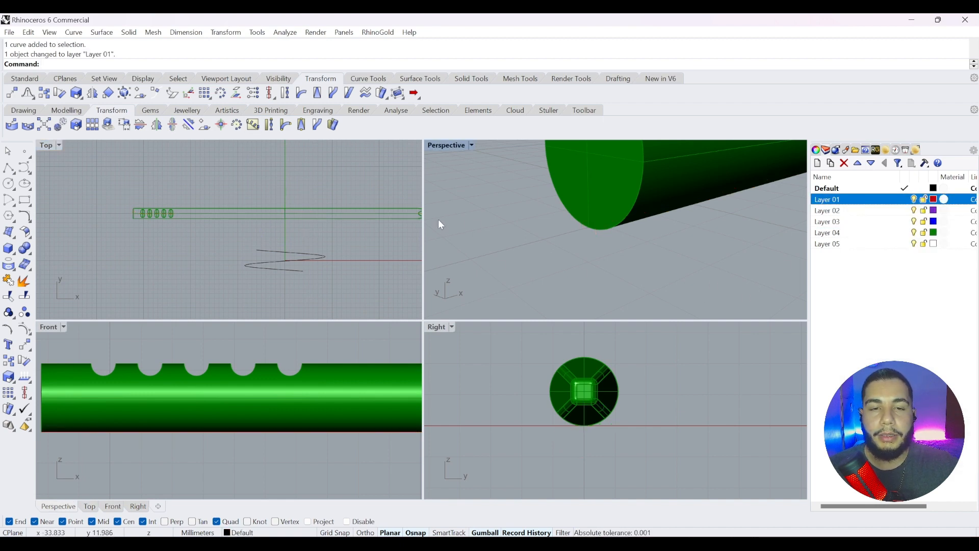
# Flow a copy of the rod from the straight line onto the helix, without Rigid or Stretch, matching the tapered end to the helix's upper end in Top view
pyautogui.scroll(3, 249, 240)
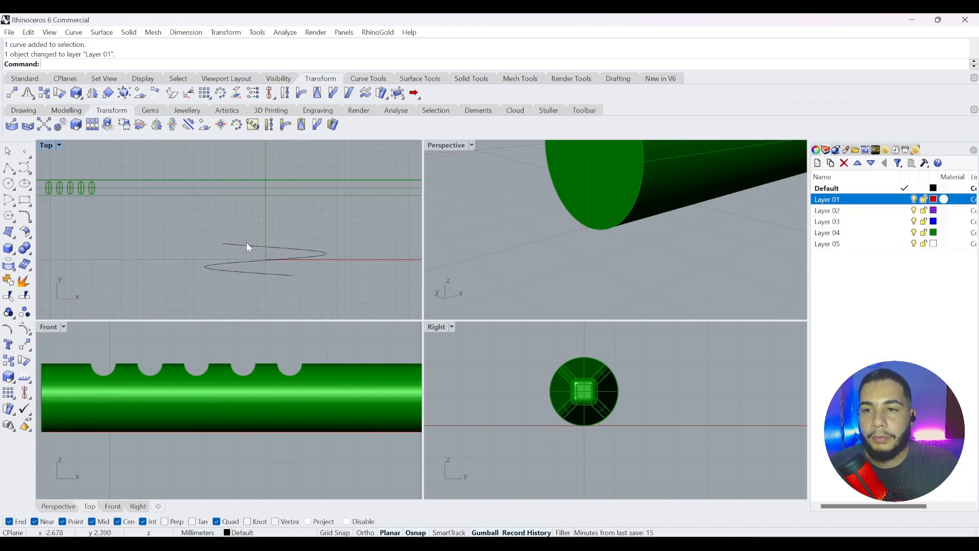
pyautogui.moveTo(247, 241); pyautogui.dragTo(254, 245, button='right')
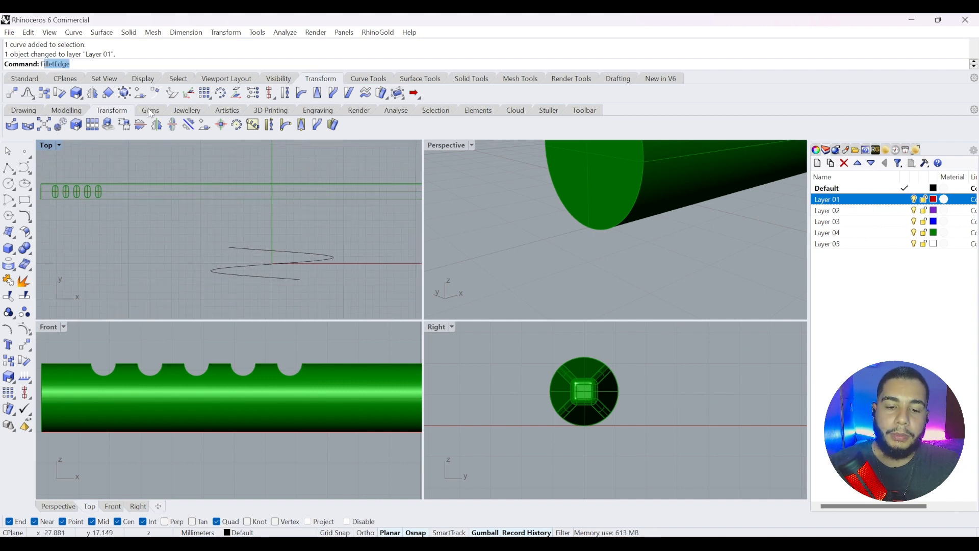
pyautogui.write('Flow')
pyautogui.press('Return')
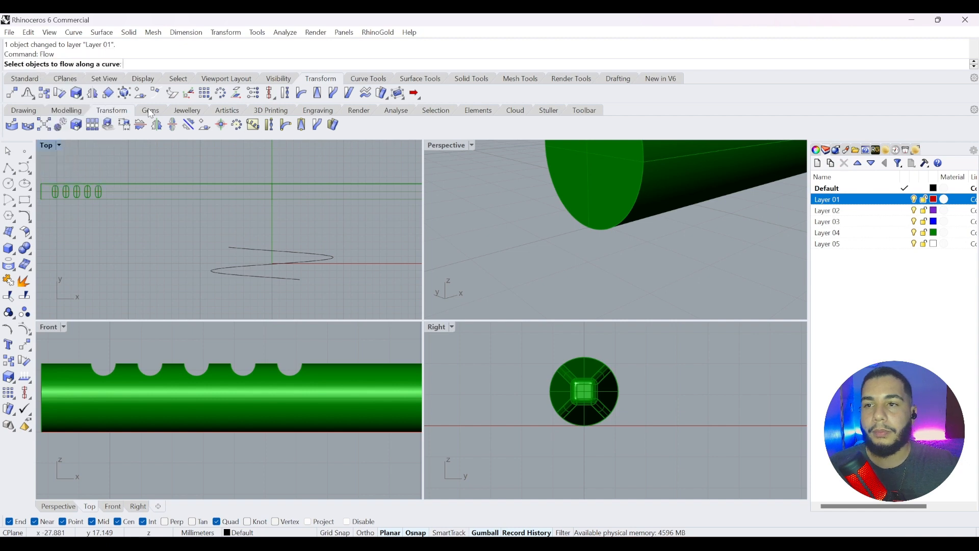
pyautogui.click(271, 200)
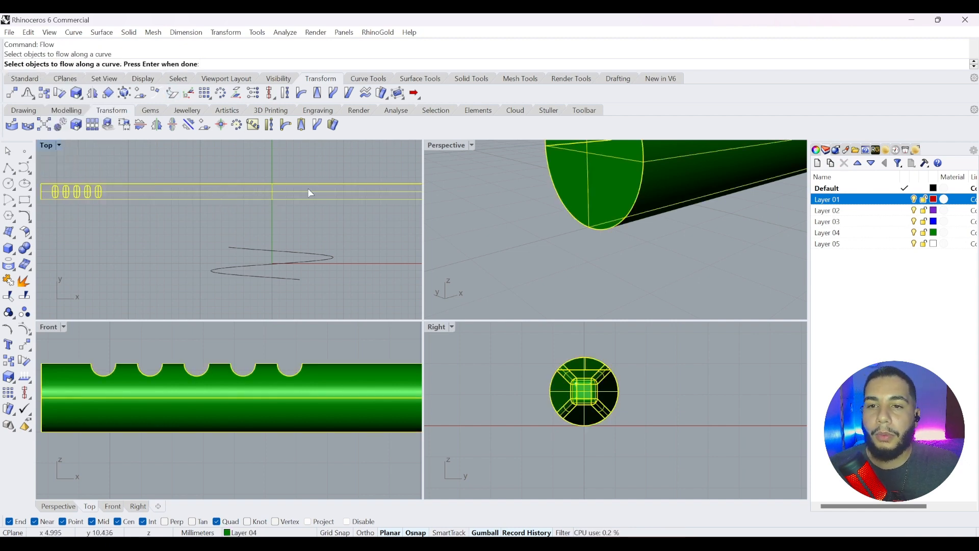
pyautogui.press('Return')
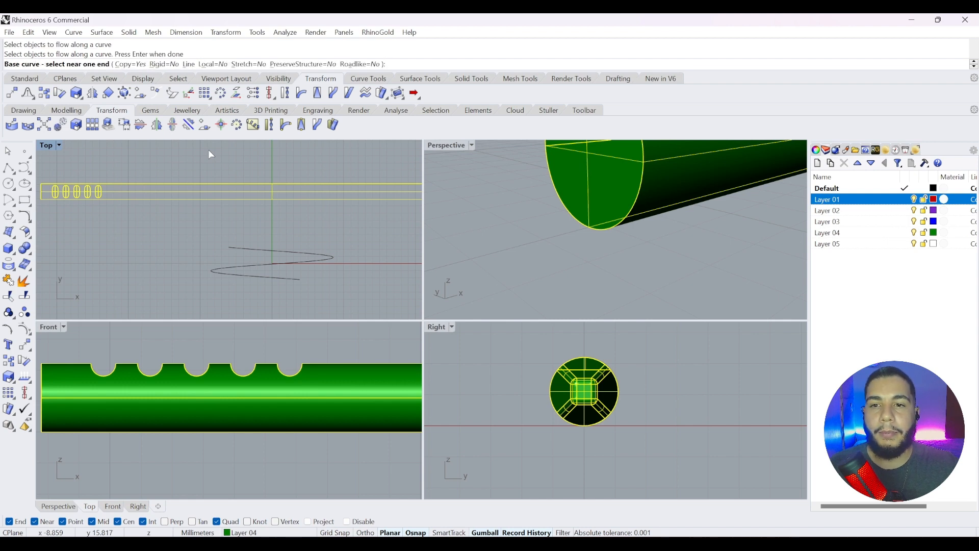
pyautogui.click(282, 191)
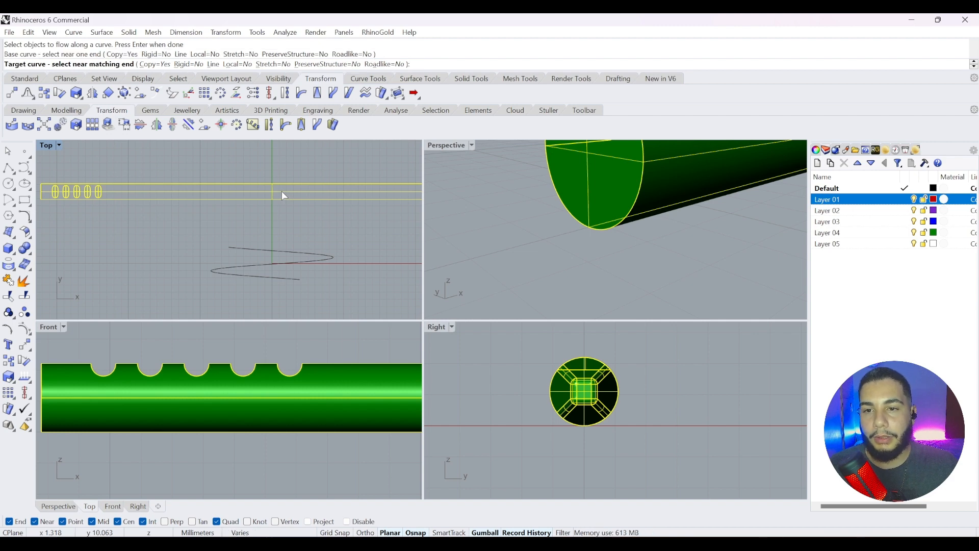
pyautogui.click(247, 248)
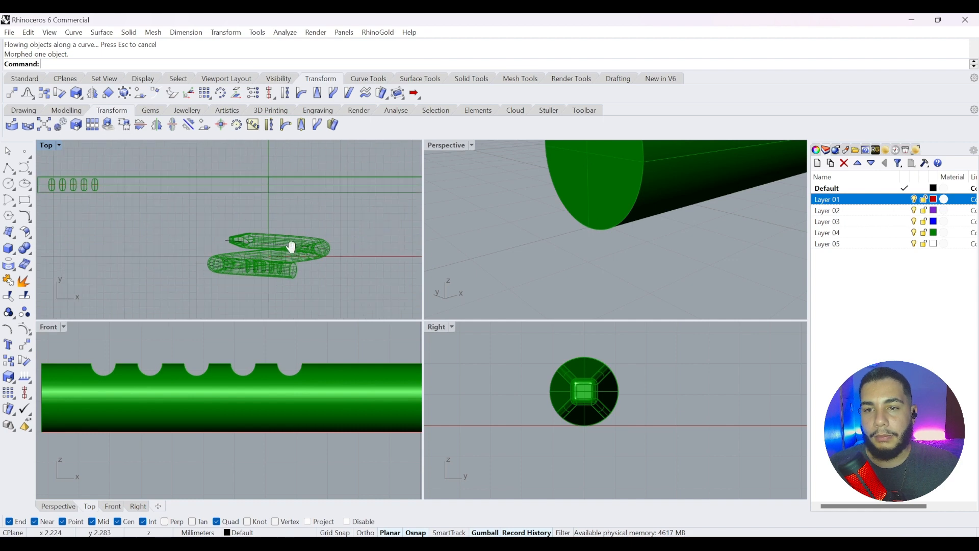
# Bring the coiled ring into view in the Perspective viewport and set that viewport to Rendered display
pyautogui.scroll(-5, 556, 244)
pyautogui.scroll(-5, 556, 244)
pyautogui.moveTo(542, 233)
pyautogui.mouseDown(button='right')
pyautogui.moveTo(558, 212)
pyautogui.moveTo(529, 231)
pyautogui.mouseUp(button='right')
pyautogui.scroll(5, 540, 204)
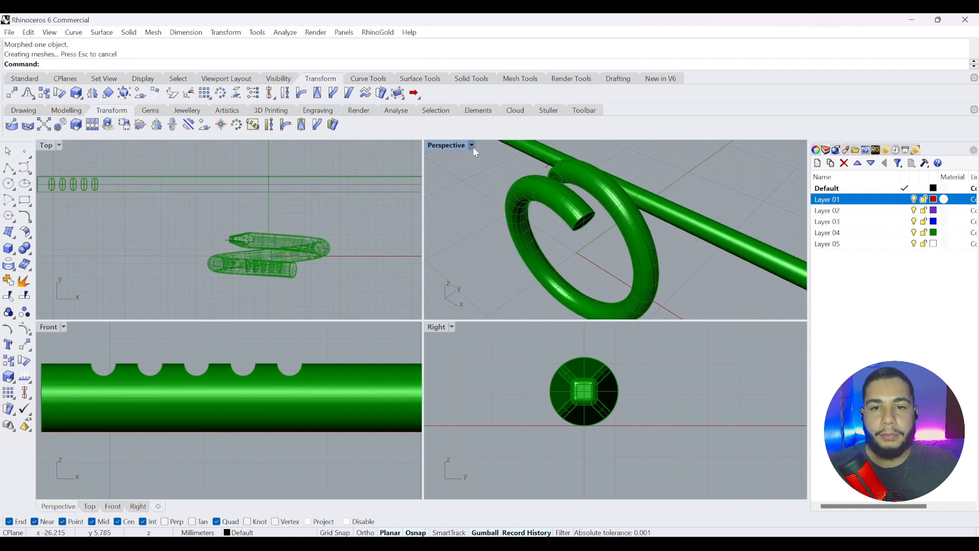
pyautogui.click(472, 145)
pyautogui.click(512, 165)
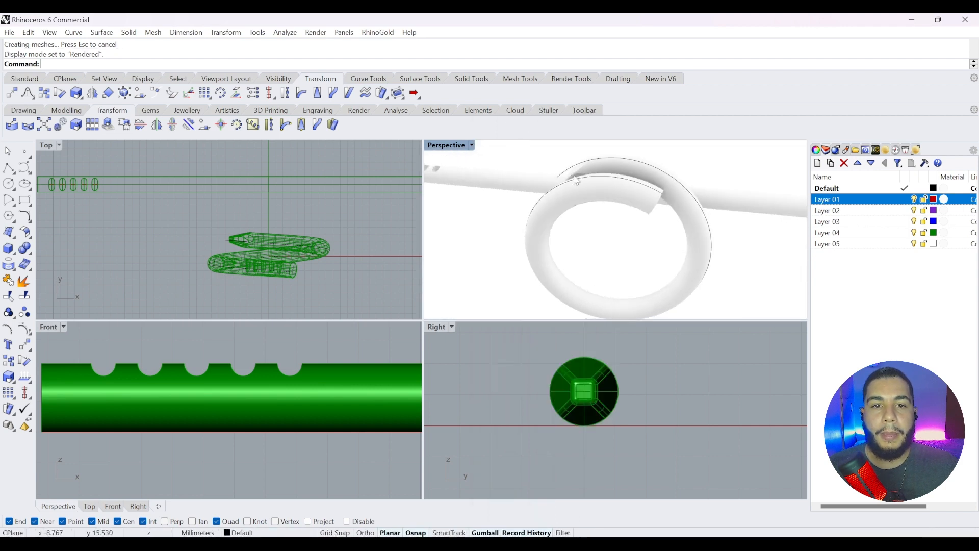
# Examine the rendered ring's tapered tip, notched end and overall coil from several angles in the Perspective view
pyautogui.scroll(-5, 606, 172)
pyautogui.scroll(9, 614, 167)
pyautogui.moveTo(614, 167); pyautogui.dragTo(577, 169, button='right')
pyautogui.moveTo(623, 201); pyautogui.dragTo(584, 171, button='right')
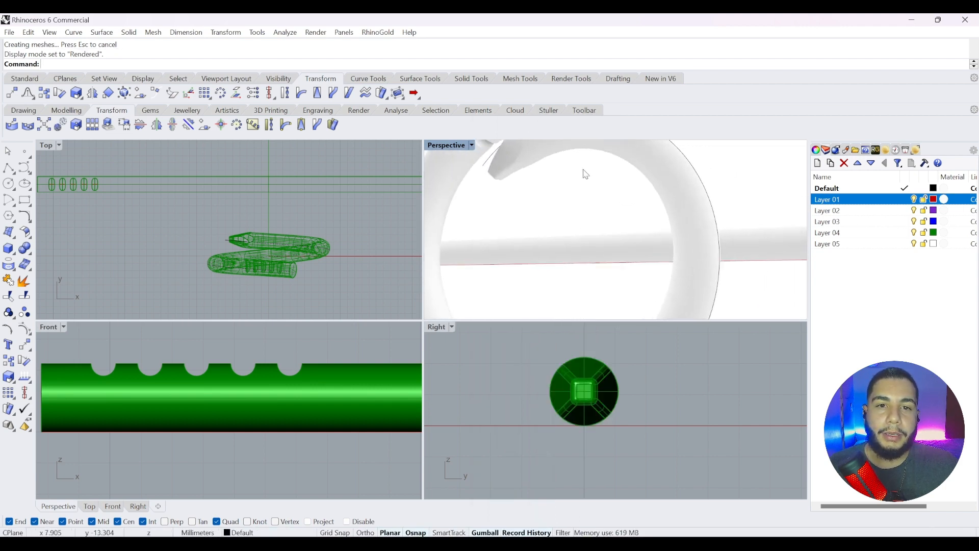
pyautogui.scroll(-10, 583, 170)
pyautogui.scroll(8, 557, 159)
pyautogui.scroll(-5, 587, 162)
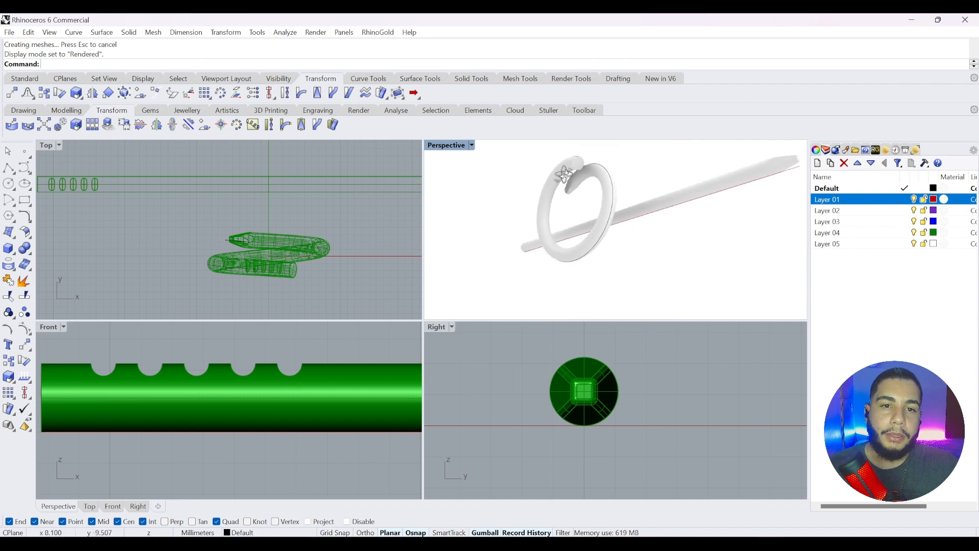
pyautogui.scroll(2, 559, 164)
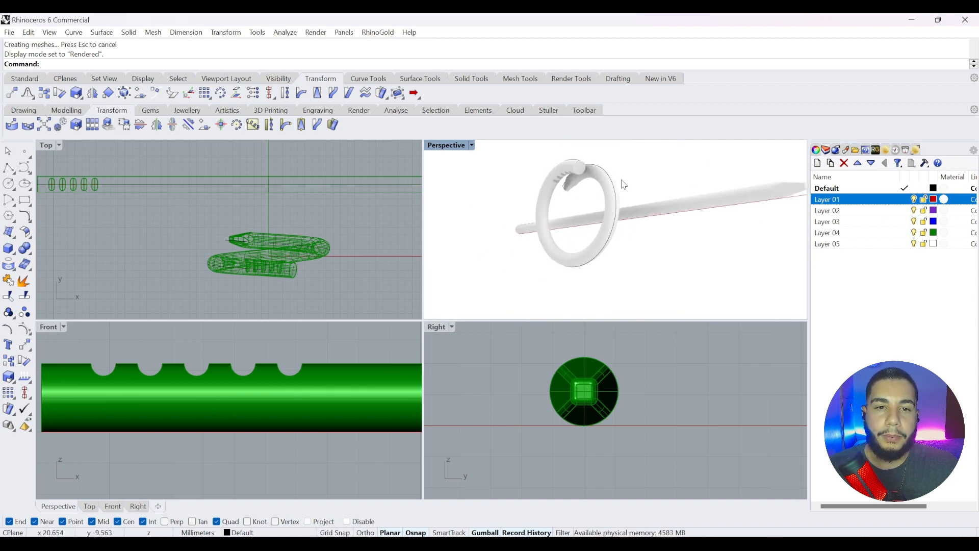
pyautogui.moveTo(560, 203); pyautogui.dragTo(571, 178, button='right')
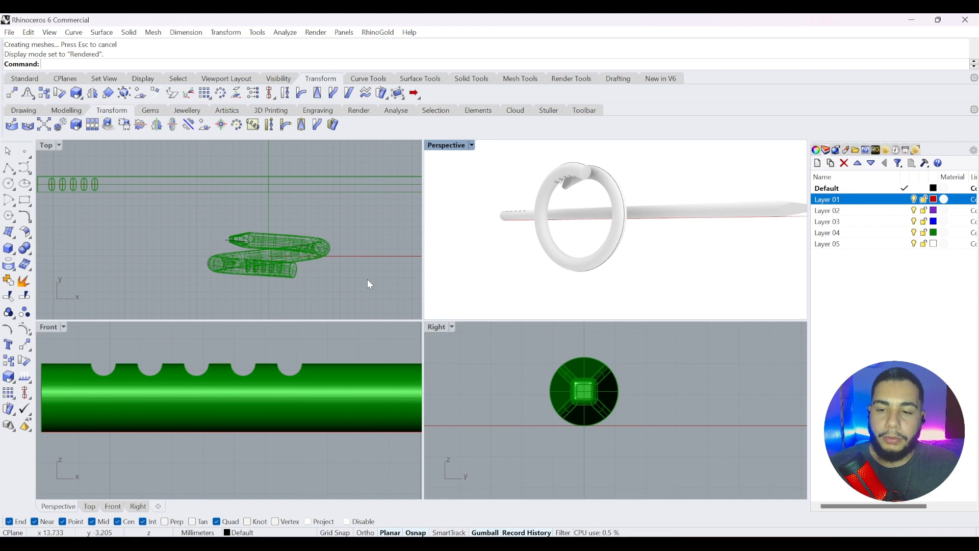
# Undo the last flow of the rod onto the helix
pyautogui.hotkey('ctrl', 'z')
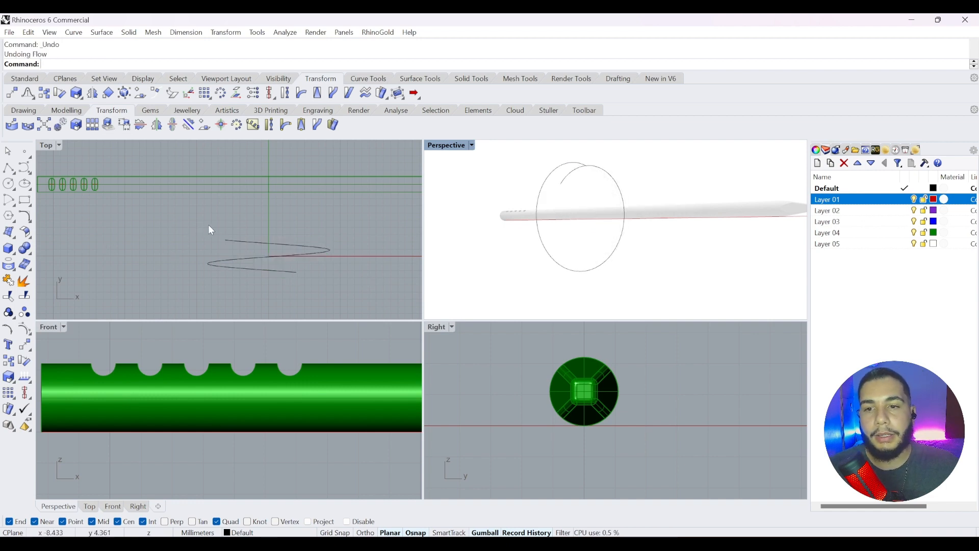
pyautogui.moveTo(535, 235); pyautogui.dragTo(609, 268, button='right')
pyautogui.scroll(-7, 627, 264)
pyautogui.scroll(6, 603, 258)
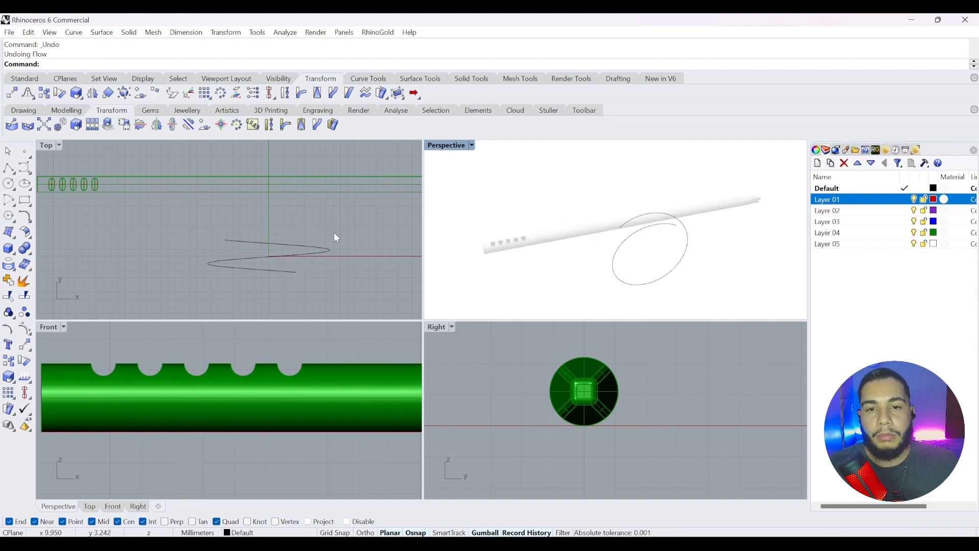
# Flow a copy of the rod from its straight guide line onto the helix, without Rigid or Stretch, matching the tapered end to the helix's lower end in Top view
pyautogui.write('Flow')
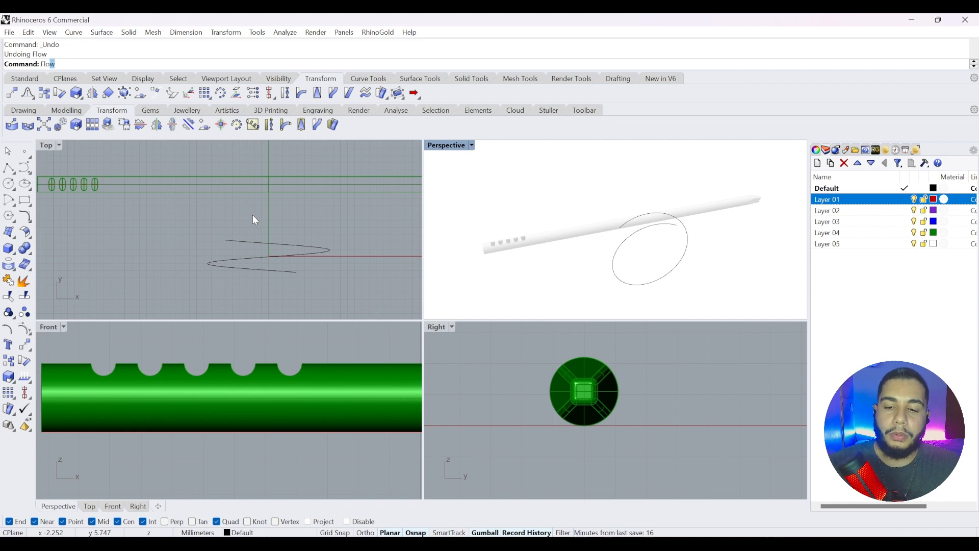
pyautogui.press('Return')
pyautogui.moveTo(222, 204); pyautogui.dragTo(188, 203, button='right')
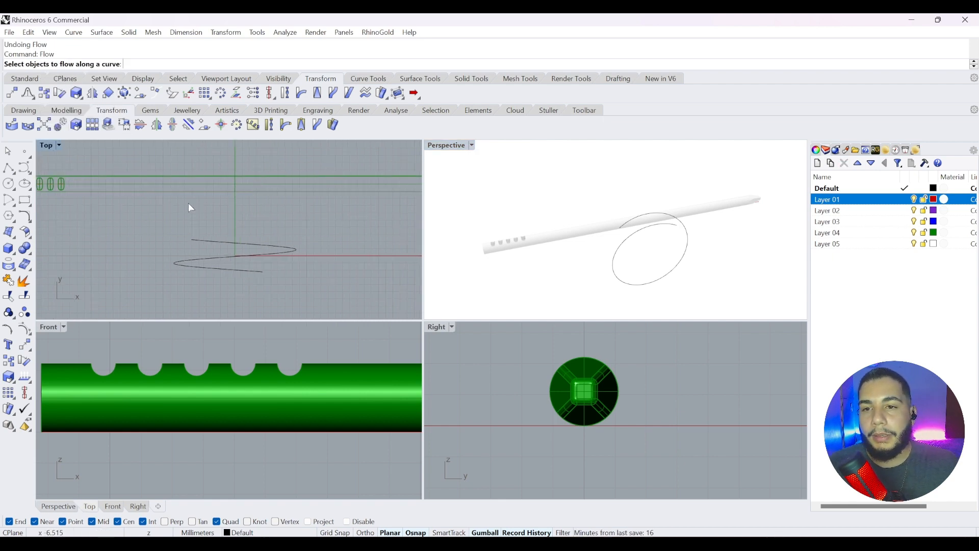
pyautogui.click(249, 181)
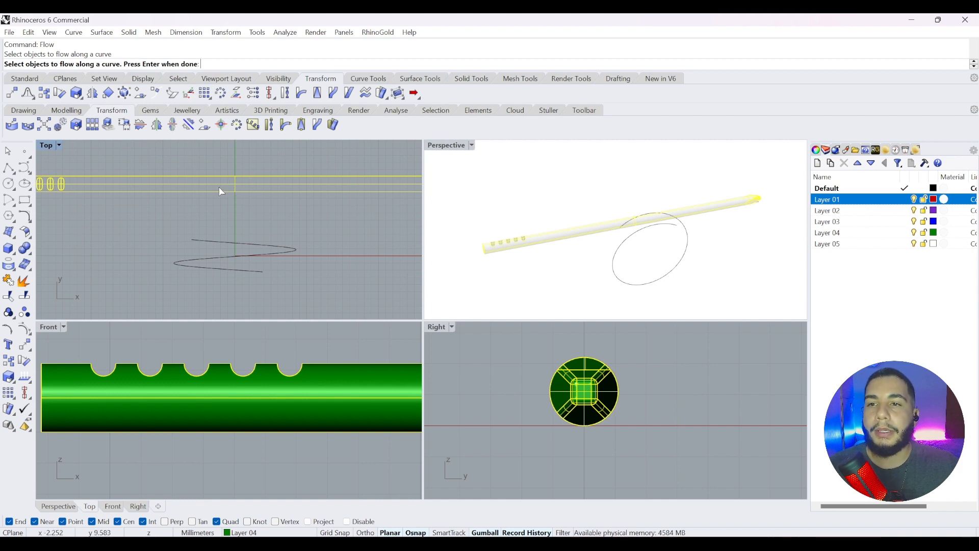
pyautogui.press('Return')
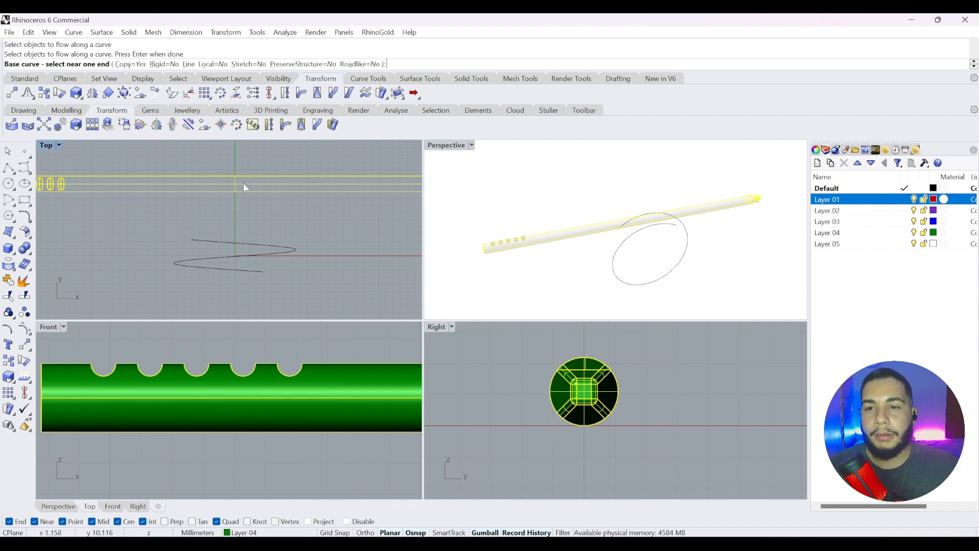
pyautogui.click(243, 183)
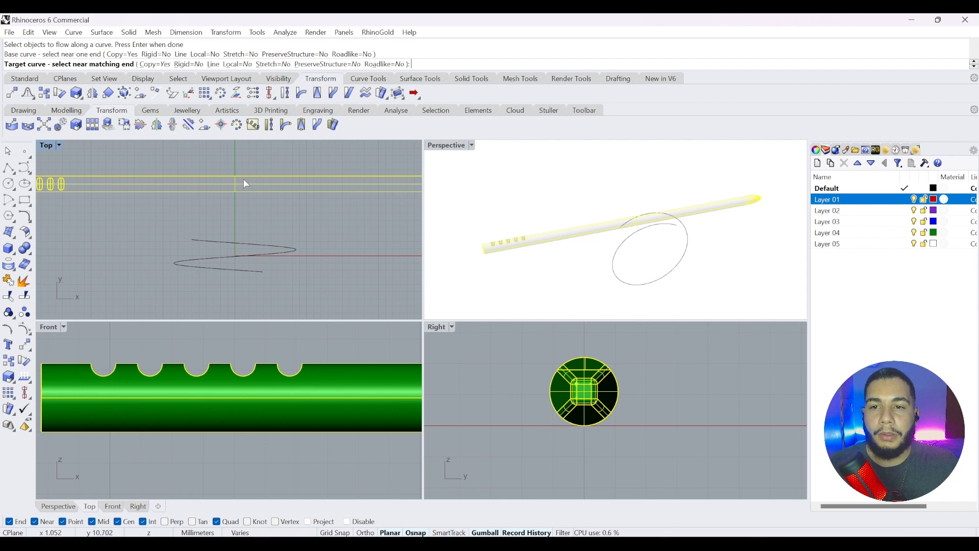
pyautogui.moveTo(250, 219); pyautogui.dragTo(247, 200, button='right')
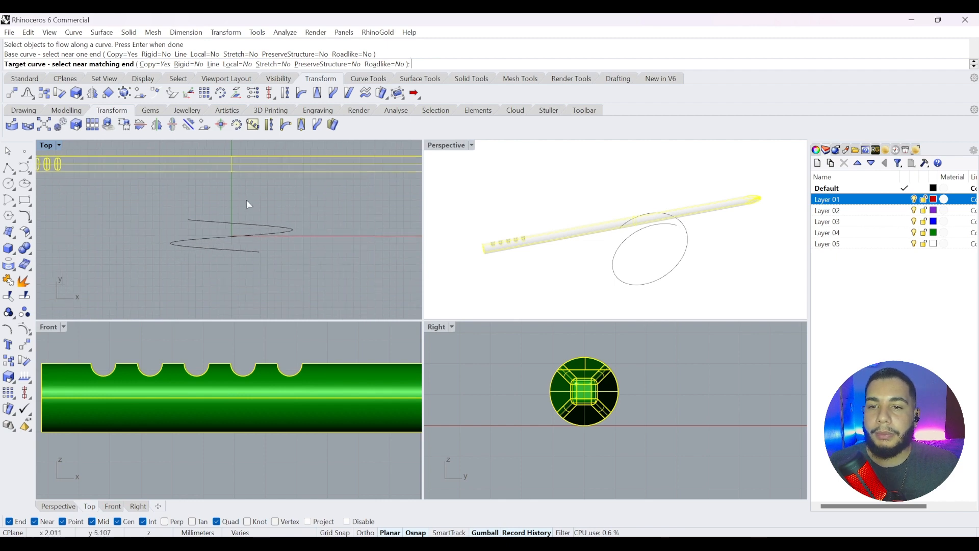
pyautogui.click(247, 252)
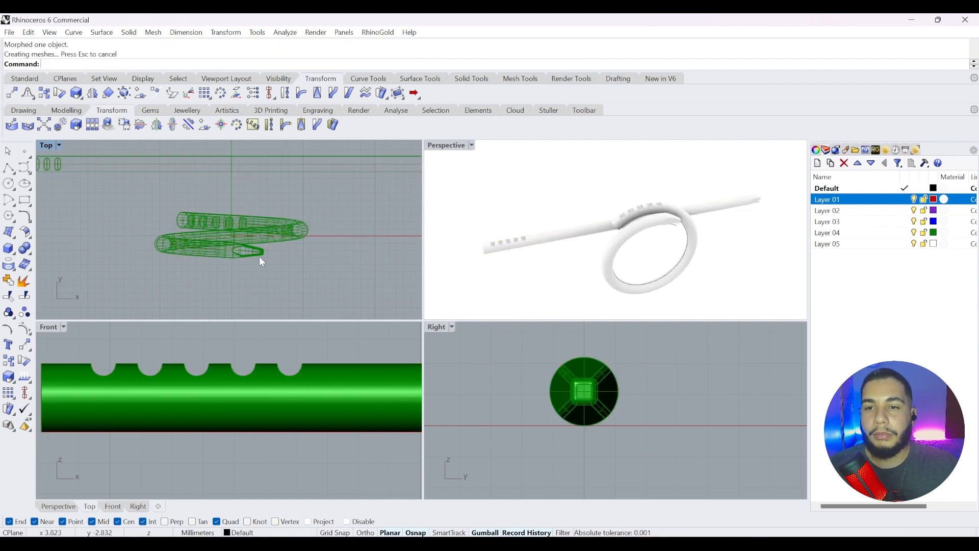
# Move the helix curve inside the coiled ring to the hidden Layer 02
pyautogui.moveTo(441, 247); pyautogui.dragTo(789, 226, button='right')
pyautogui.scroll(3, 617, 200)
pyautogui.scroll(5, 617, 199)
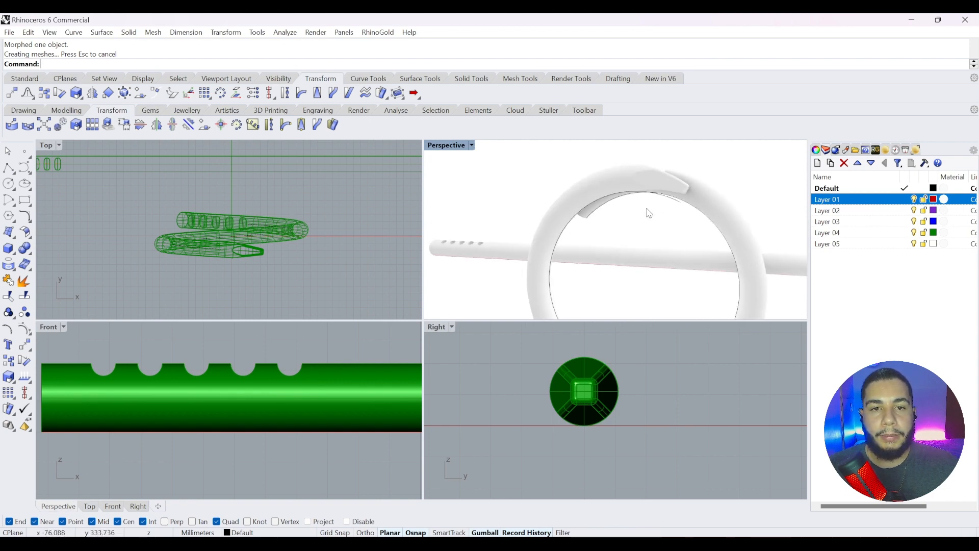
pyautogui.click(598, 201)
pyautogui.click(624, 221)
pyautogui.scroll(-6, 597, 212)
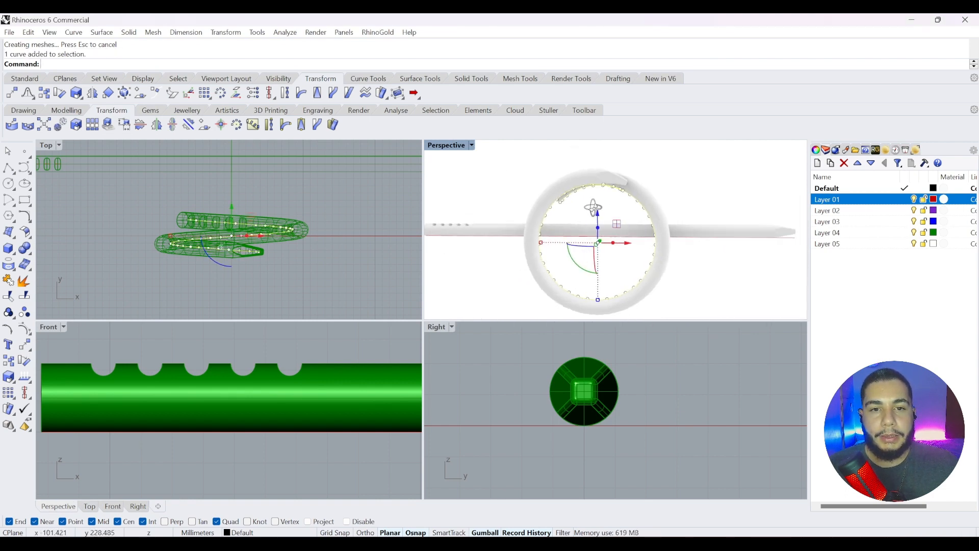
pyautogui.scroll(-3, 608, 260)
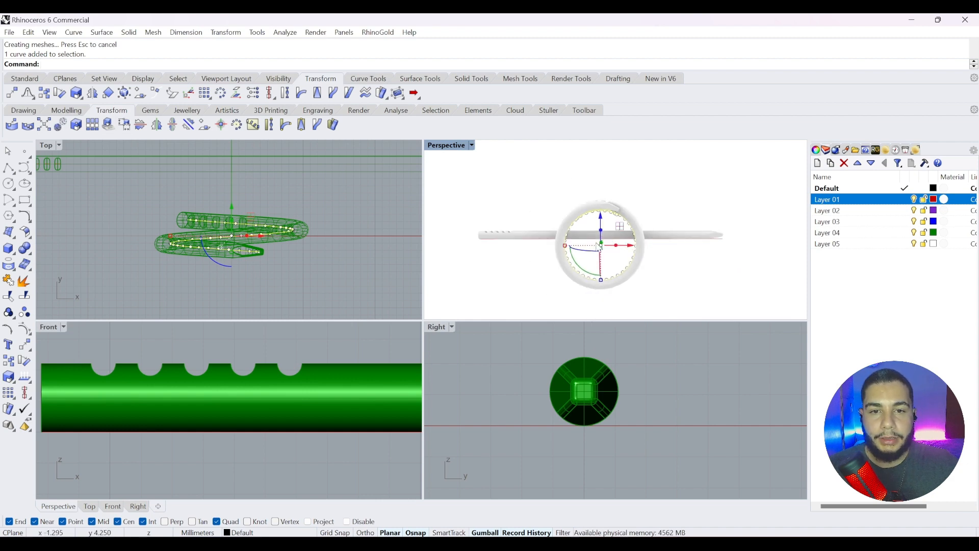
pyautogui.scroll(2, 610, 265)
pyautogui.scroll(-2, 612, 273)
pyautogui.scroll(4, 612, 274)
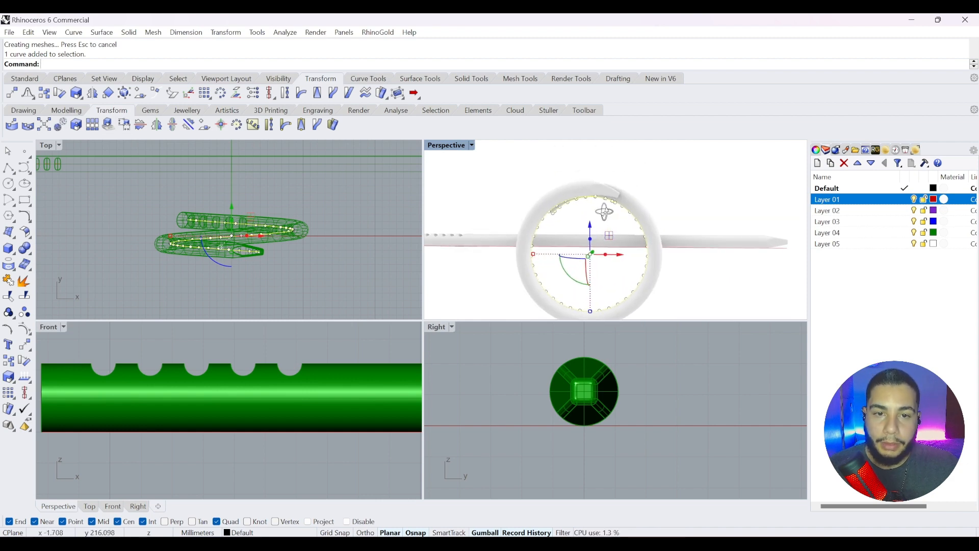
pyautogui.moveTo(612, 273); pyautogui.dragTo(584, 224, button='right')
pyautogui.scroll(-2, 613, 200)
pyautogui.scroll(2, 613, 200)
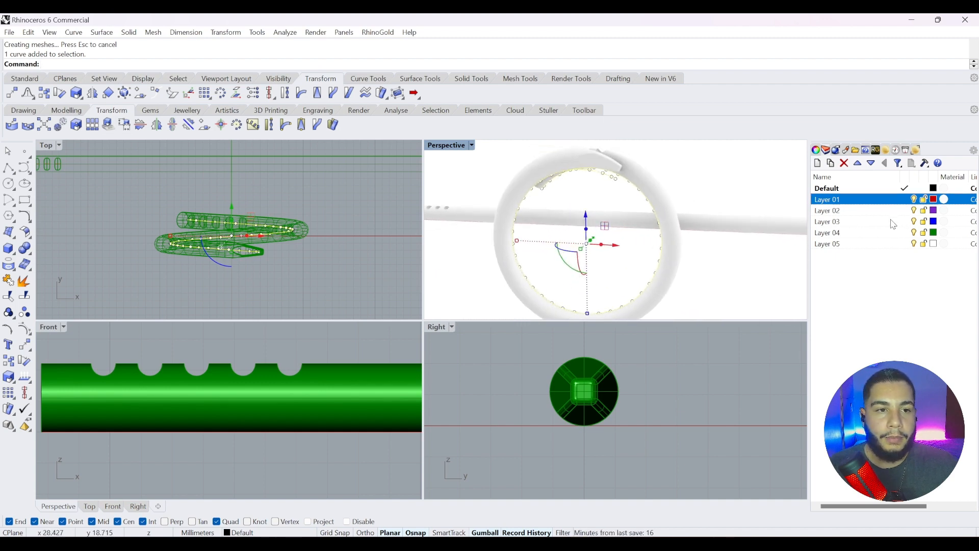
pyautogui.rightClick(868, 209)
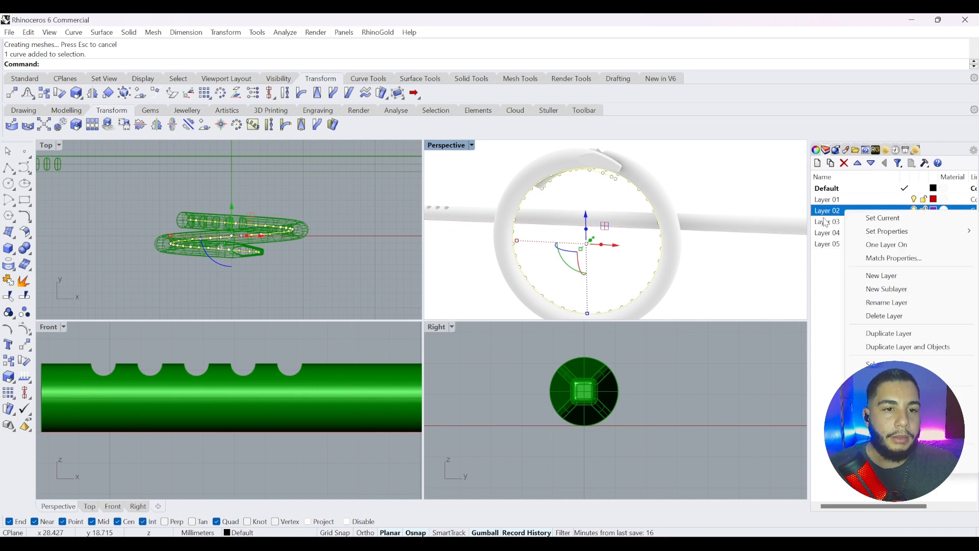
pyautogui.click(890, 394)
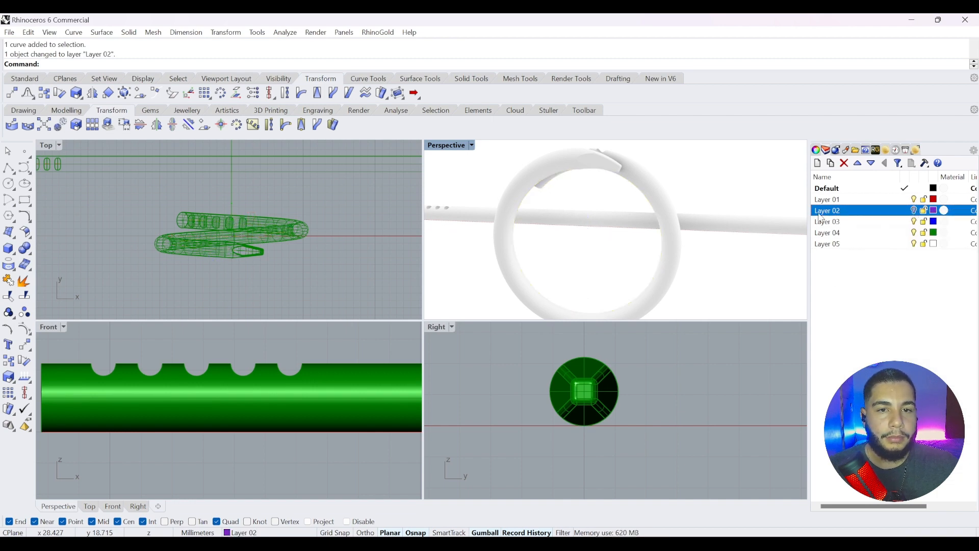
# Offset the circular edge at the coiled ring's notched end outward by 1.7 mm
pyautogui.moveTo(612, 230); pyautogui.dragTo(668, 213, button='right')
pyautogui.scroll(5, 642, 186)
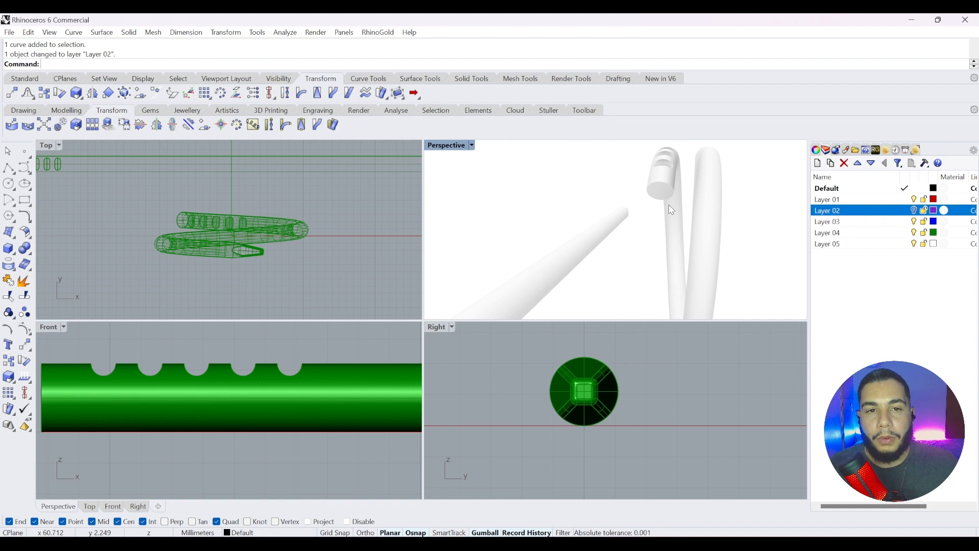
pyautogui.click(29, 222)
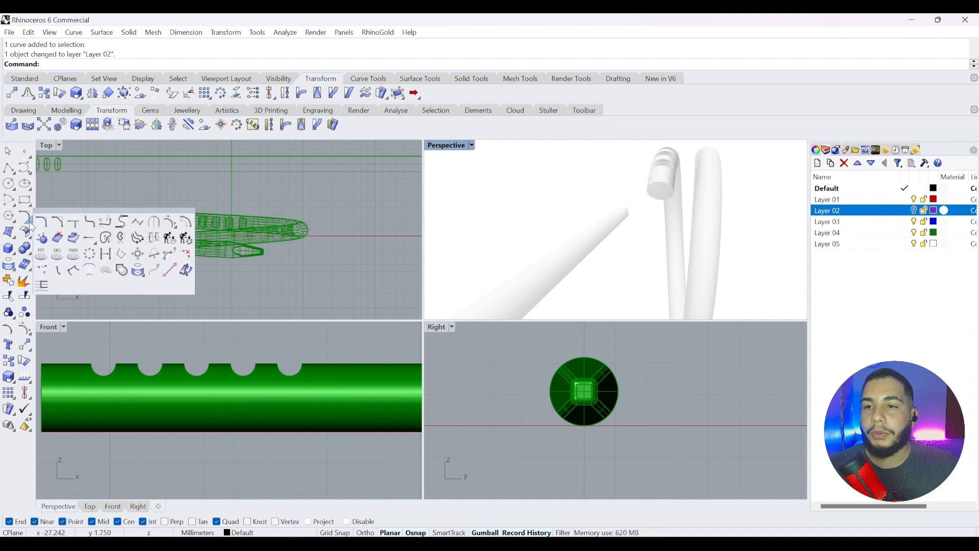
pyautogui.click(185, 222)
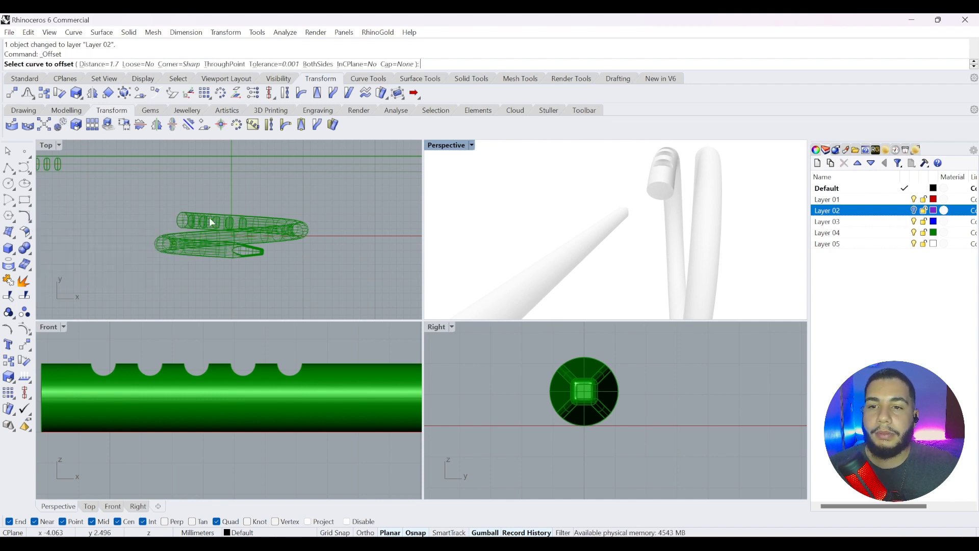
pyautogui.click(182, 221)
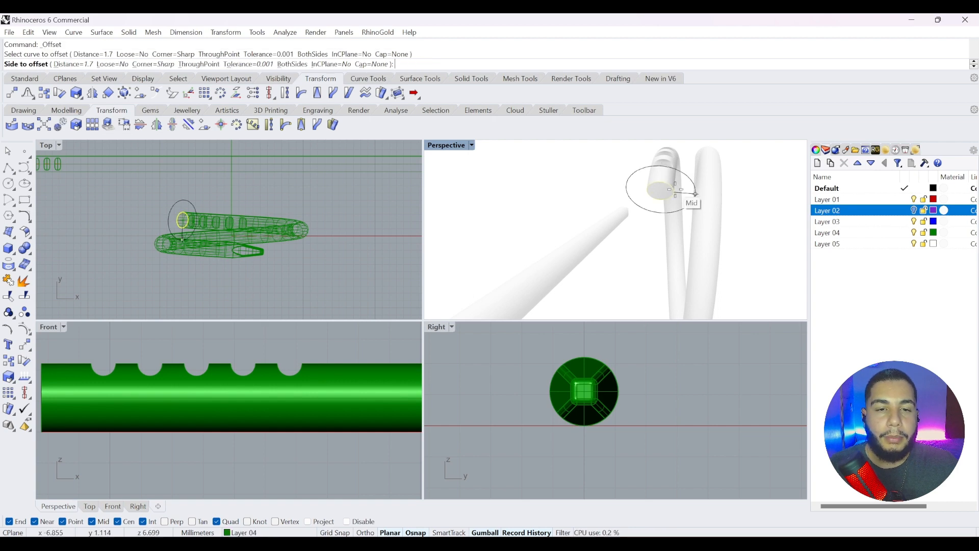
pyautogui.scroll(3, 668, 185)
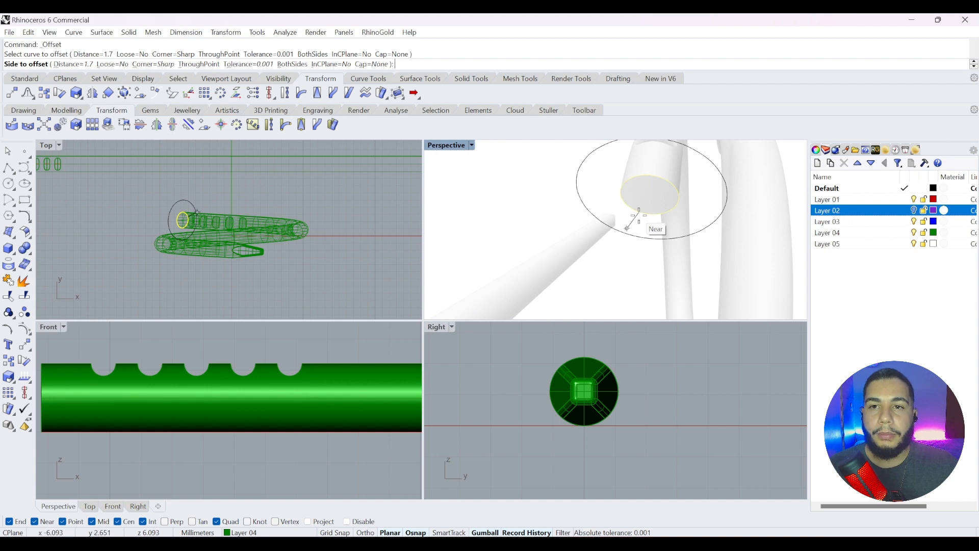
pyautogui.write('1')
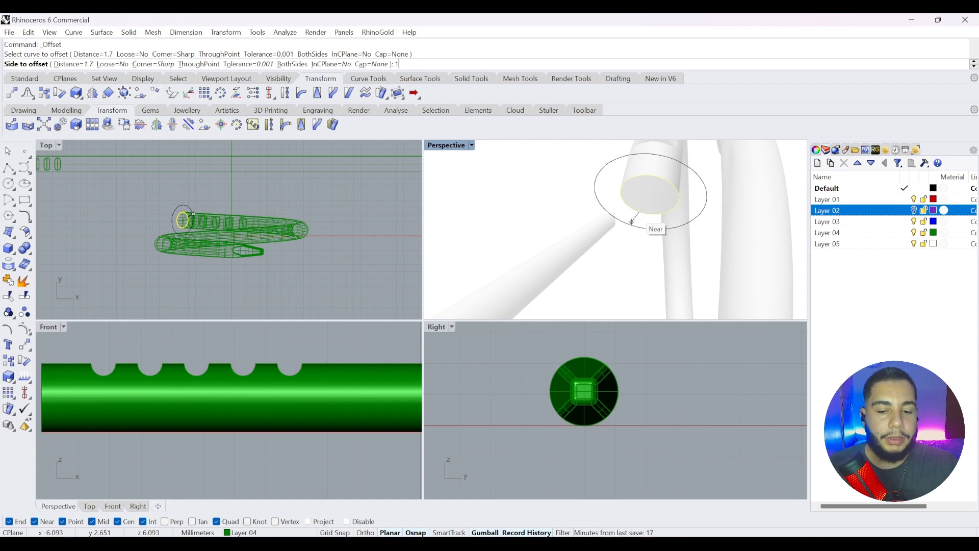
pyautogui.write('.7')
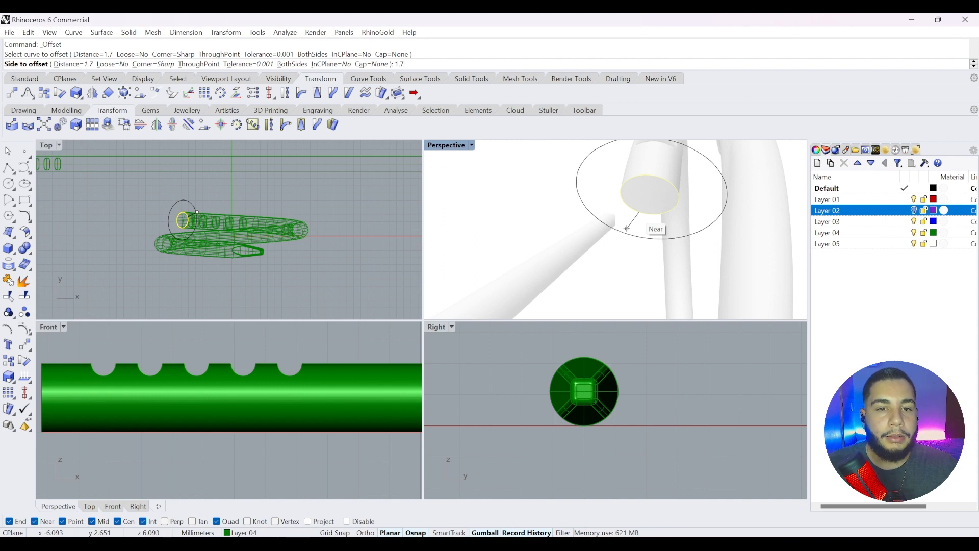
pyautogui.press('Return')
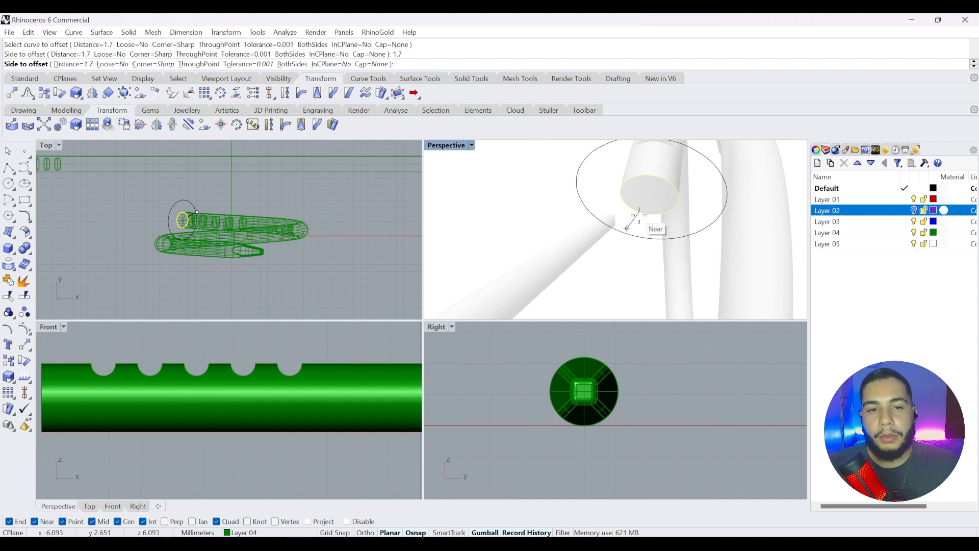
pyautogui.click(608, 249)
# Extrude the offset circle at the notched end 2 mm as a solid, in one direction away from the ring, with BothSides set to No
pyautogui.scroll(-6, 610, 256)
pyautogui.moveTo(610, 256); pyautogui.dragTo(615, 214, button='right')
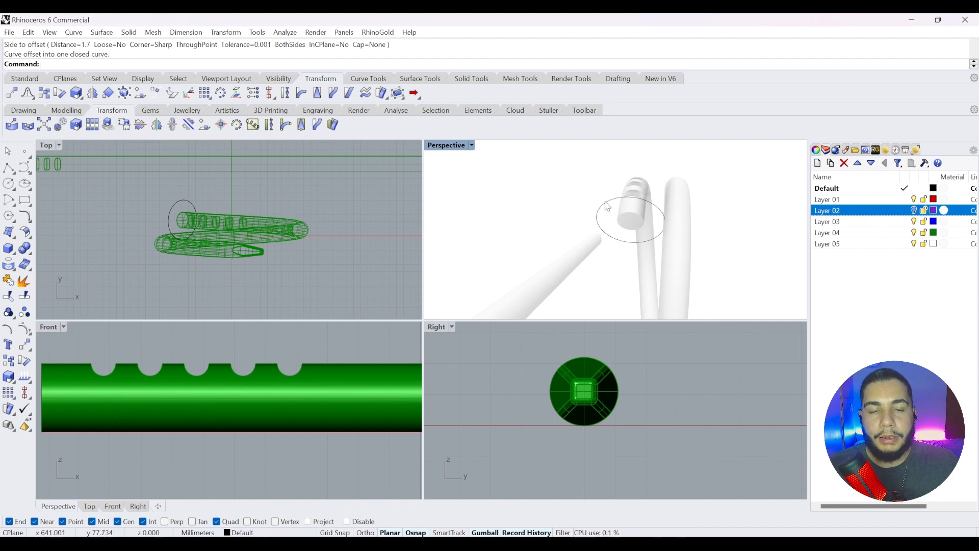
pyautogui.click(606, 212)
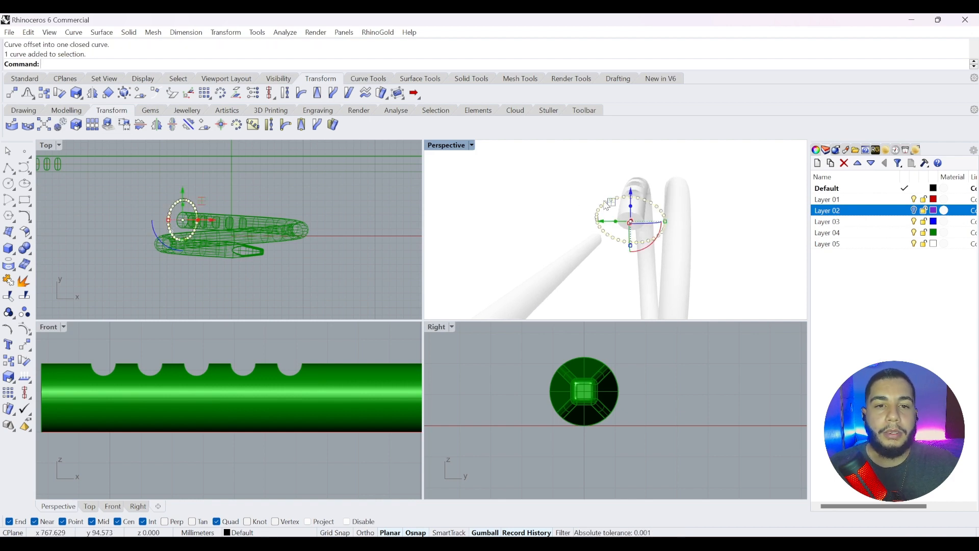
pyautogui.click(10, 253)
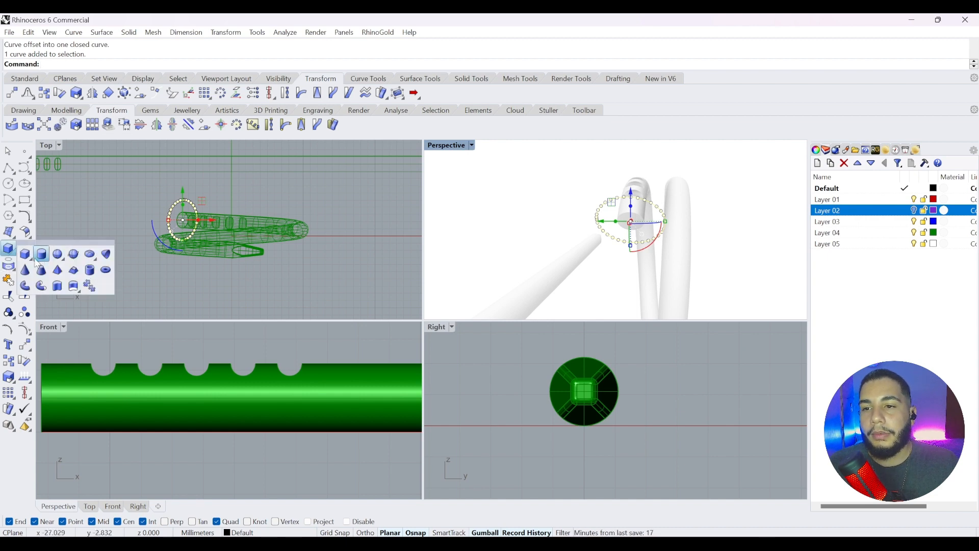
pyautogui.click(57, 289)
pyautogui.scroll(-4, 273, 401)
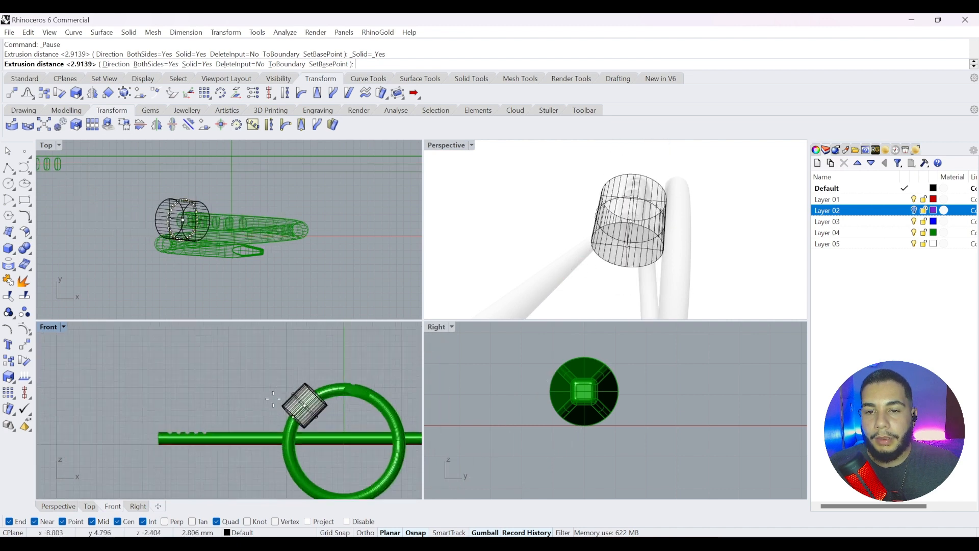
pyautogui.scroll(2, 275, 400)
pyautogui.moveTo(254, 414); pyautogui.dragTo(136, 403, button='right')
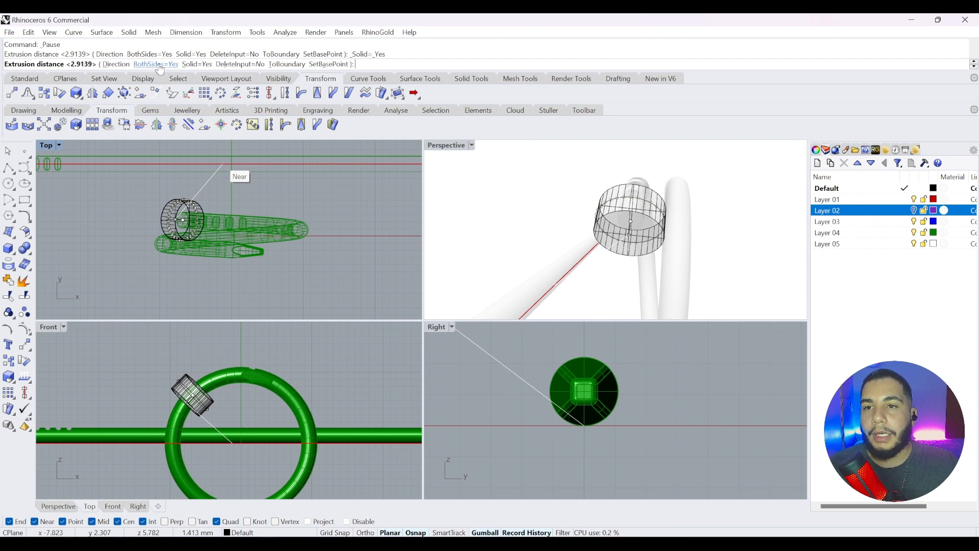
pyautogui.click(158, 65)
pyautogui.moveTo(170, 422); pyautogui.dragTo(176, 416, button='right')
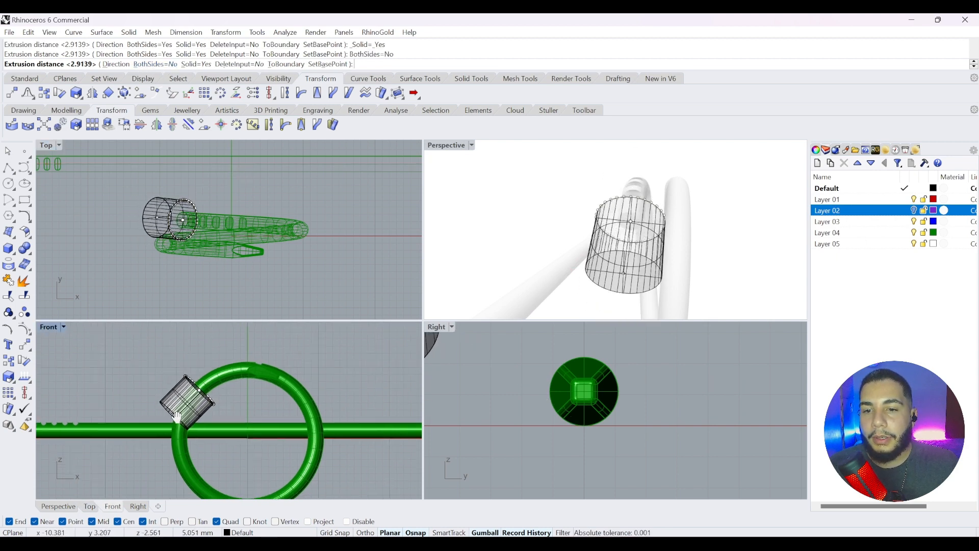
pyautogui.scroll(3, 176, 416)
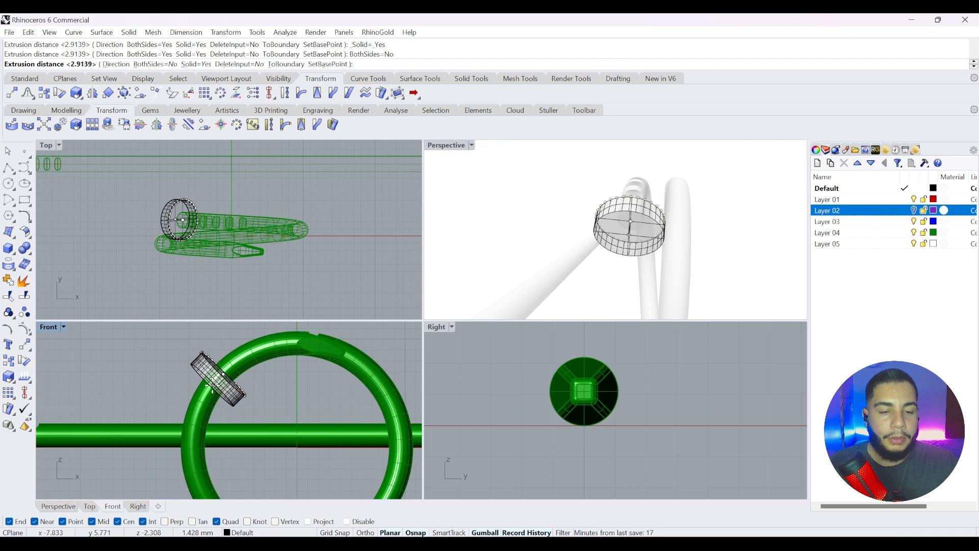
pyautogui.write('2')
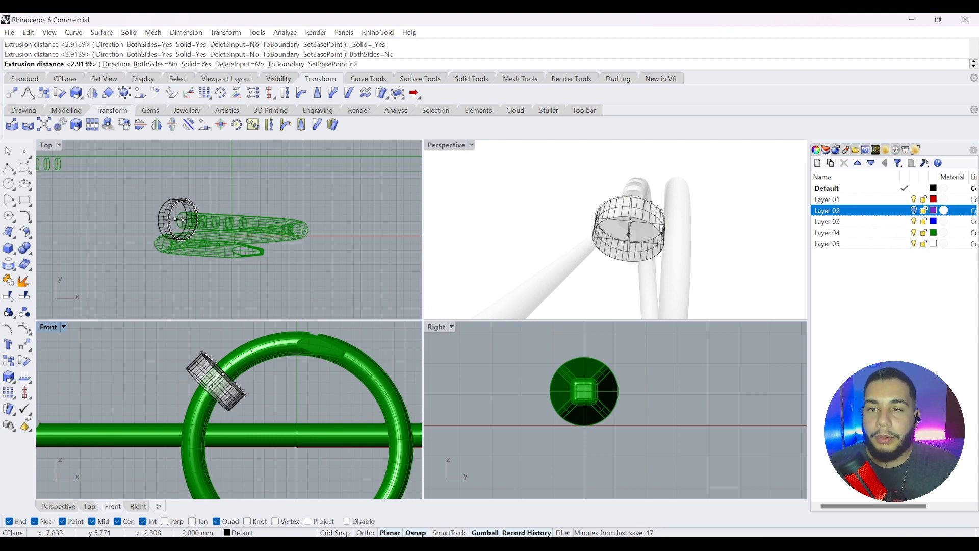
pyautogui.press('Return')
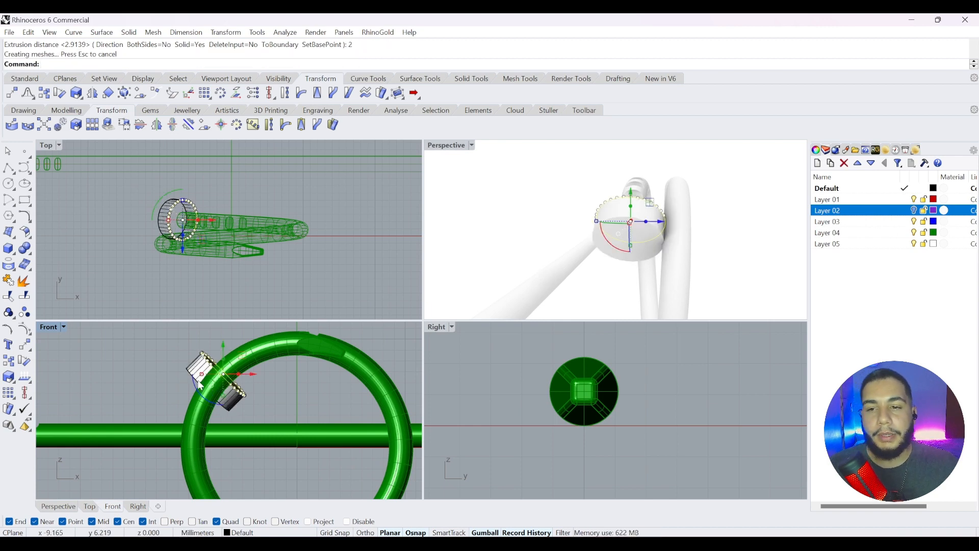
# Delete the offset circle used for the disc and view the nail head from several angles in Perspective
pyautogui.press('Delete')
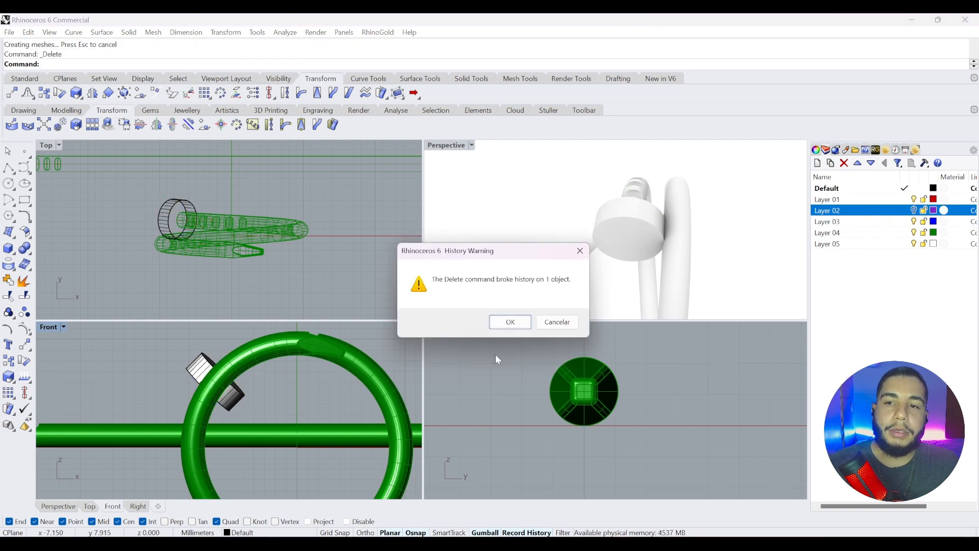
pyautogui.click(507, 321)
pyautogui.moveTo(575, 261); pyautogui.dragTo(638, 237, button='right')
pyautogui.scroll(3, 538, 260)
pyautogui.scroll(4, 585, 245)
pyautogui.scroll(-5, 640, 240)
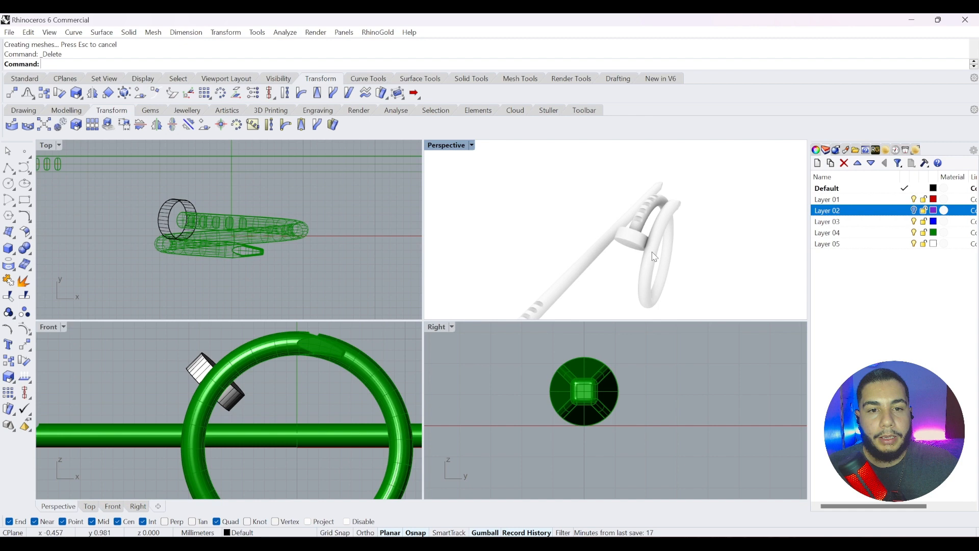
# Move the straight notched rod to Layer 03, and hide Layer 03 and Layer 01
pyautogui.click(594, 268)
pyautogui.rightClick(876, 224)
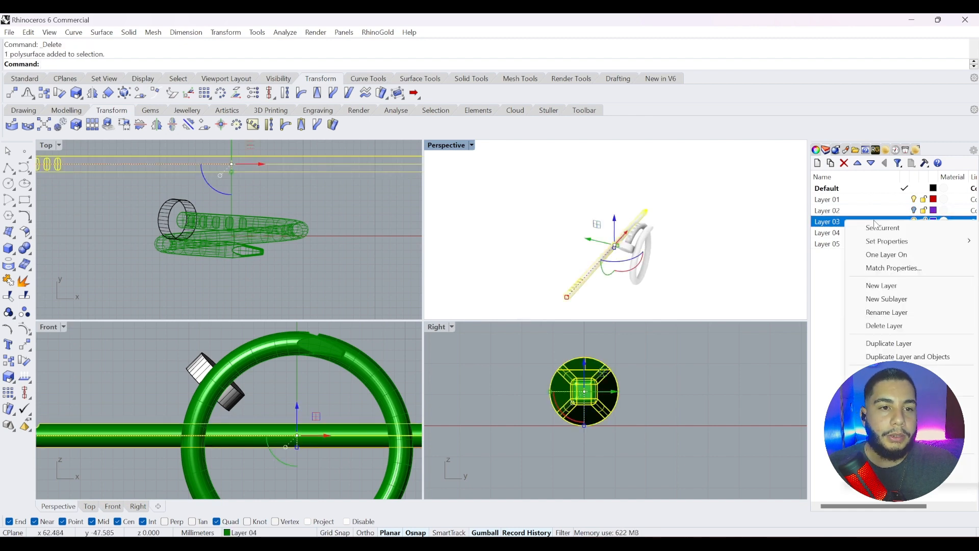
pyautogui.click(890, 418)
pyautogui.click(914, 221)
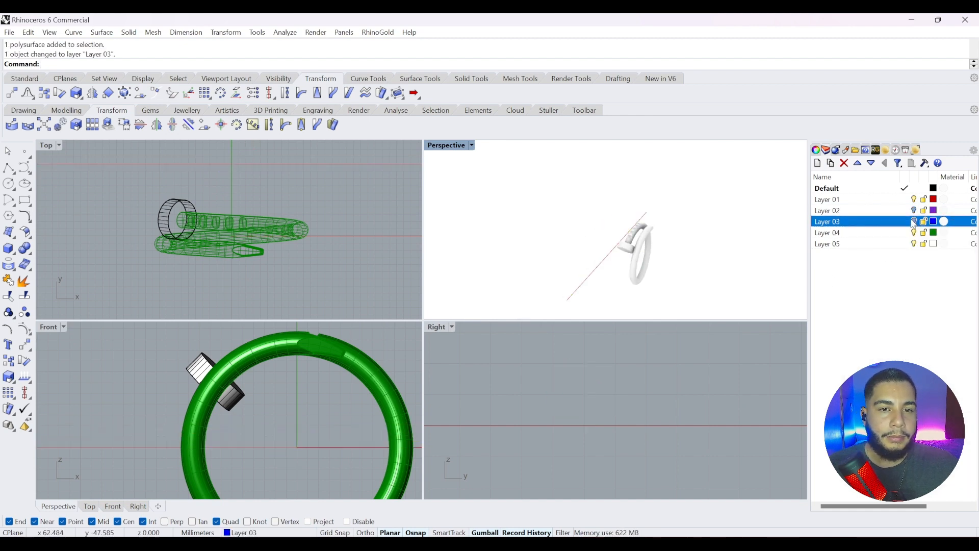
pyautogui.click(913, 199)
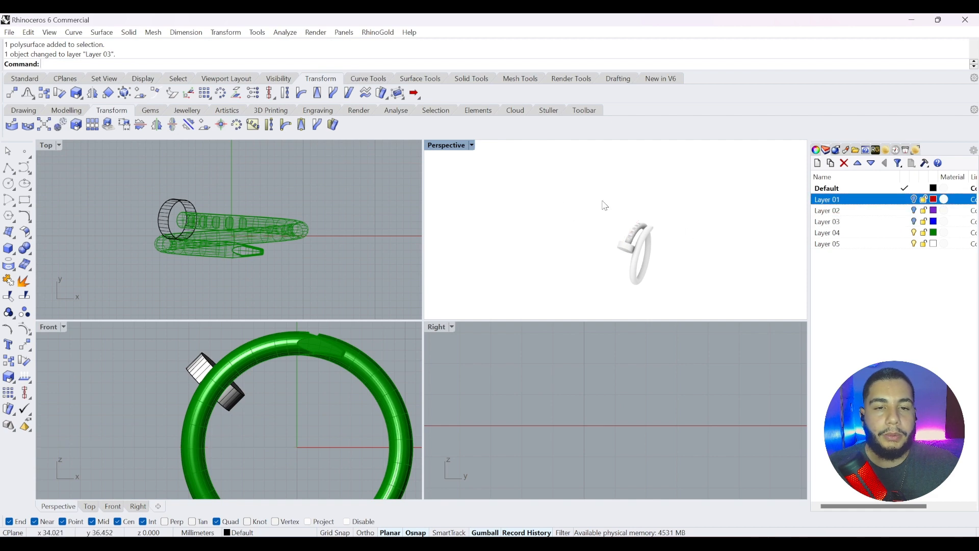
# Join the coiled ring and its disc-shaped head into one solid with a Boolean union
pyautogui.moveTo(602, 202); pyautogui.dragTo(637, 220, button='right')
pyautogui.keyDown('shift'); pyautogui.moveTo(647, 300); pyautogui.dragTo(613, 237, button='right'); pyautogui.keyUp('shift')
pyautogui.scroll(6, 614, 185)
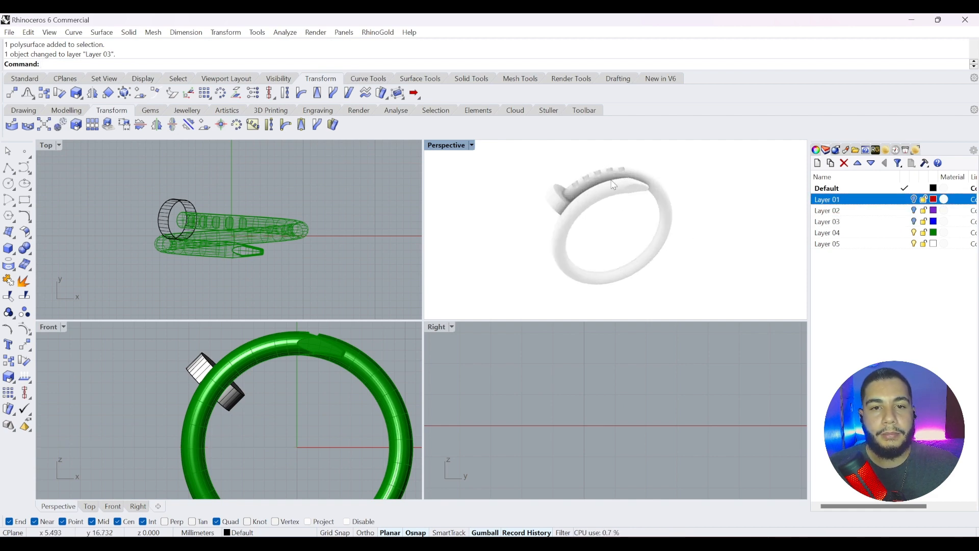
pyautogui.moveTo(247, 264); pyautogui.dragTo(156, 187)
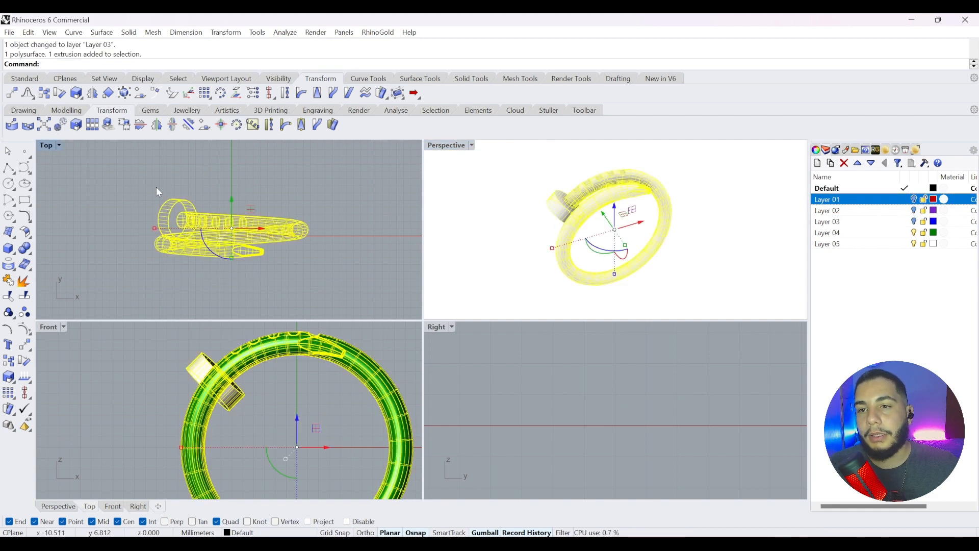
pyautogui.click(25, 249)
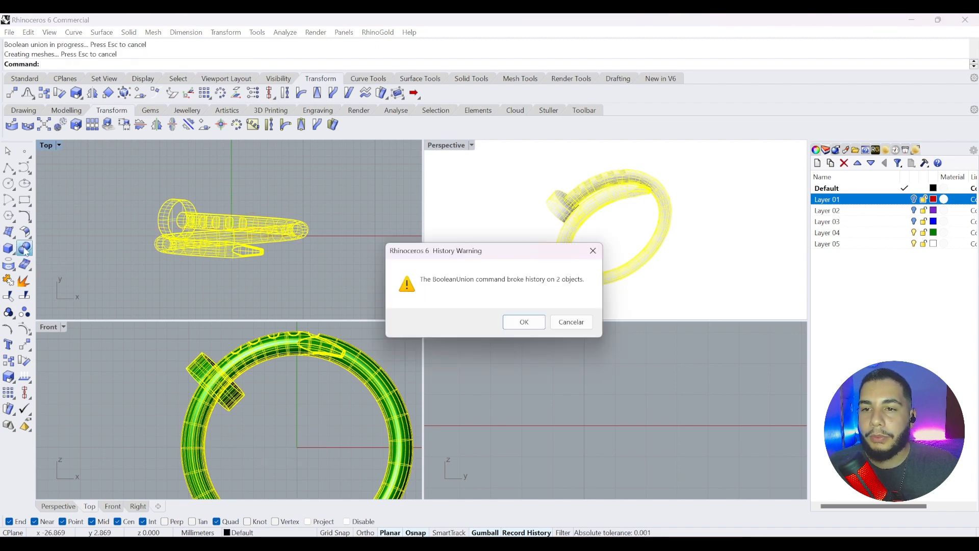
pyautogui.click(540, 319)
pyautogui.click(511, 287)
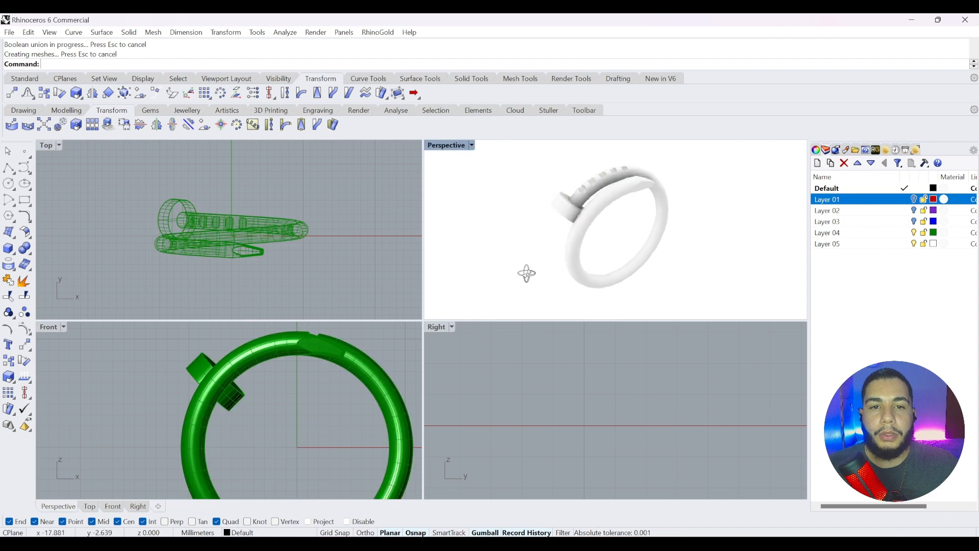
# Set the Perspective view to Shaded display and frame the nail head
pyautogui.moveTo(526, 273); pyautogui.dragTo(621, 189, button='right')
pyautogui.scroll(5, 611, 194)
pyautogui.scroll(-8, 611, 193)
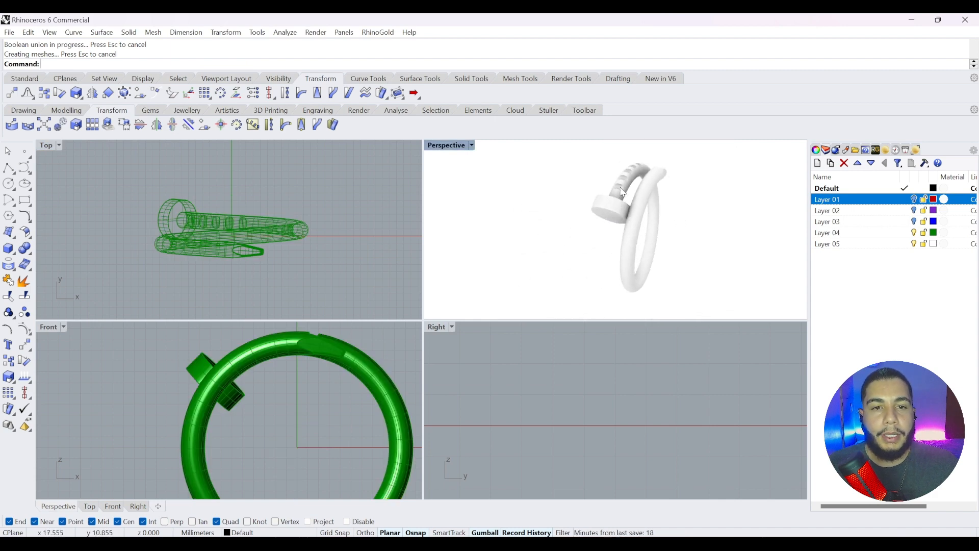
pyautogui.scroll(7, 621, 189)
pyautogui.click(472, 145)
pyautogui.click(510, 150)
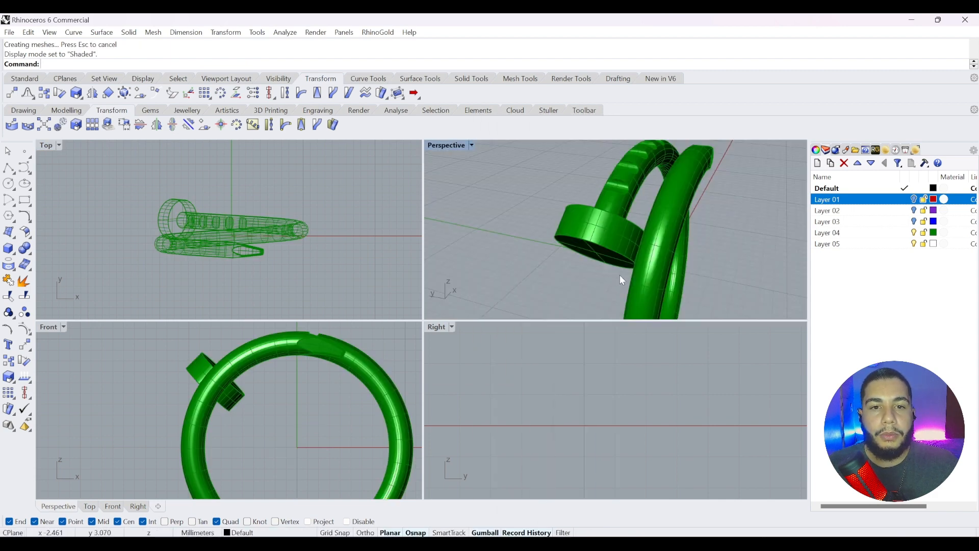
pyautogui.moveTo(620, 274)
pyautogui.mouseDown(button='right')
pyautogui.moveTo(566, 223)
pyautogui.moveTo(589, 218)
pyautogui.mouseUp(button='right')
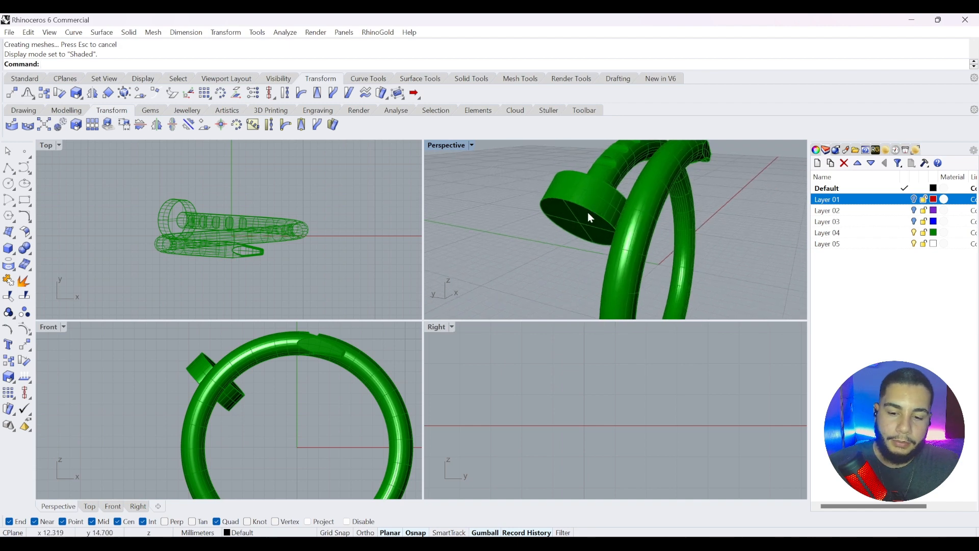
# Try to fillet the edges of both circular rims of the nail head with a 0.2 mm radius
pyautogui.write('FilletEdge')
pyautogui.press('Return')
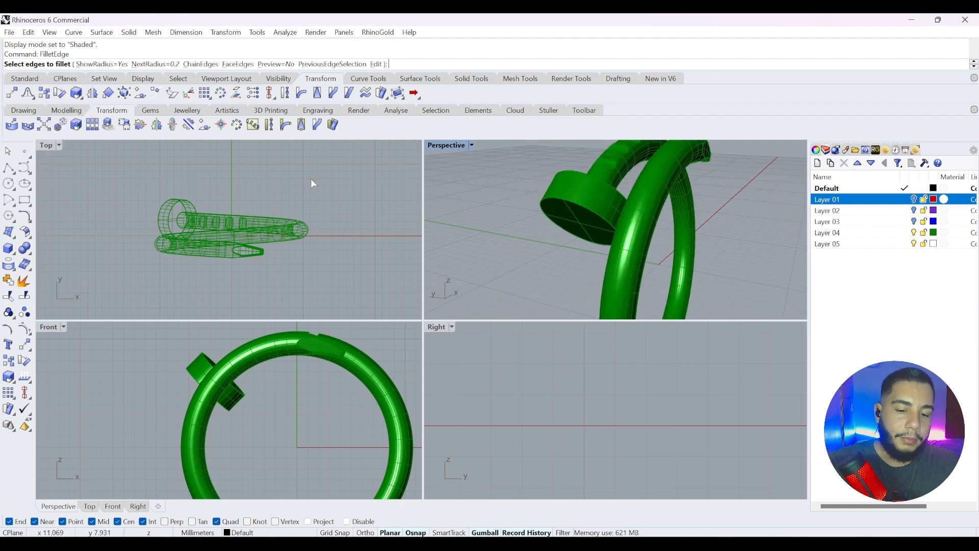
pyautogui.write('0.2')
pyautogui.press('Return')
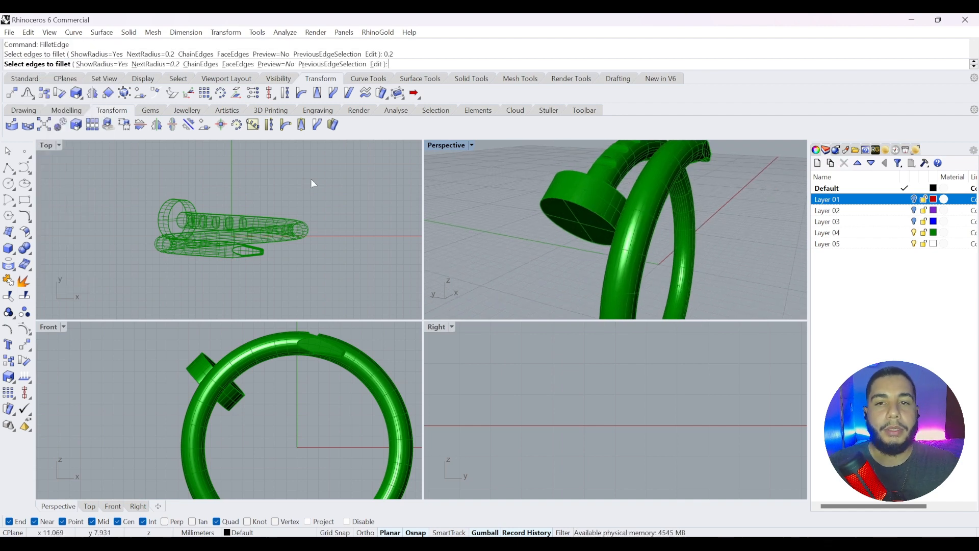
pyautogui.click(588, 210)
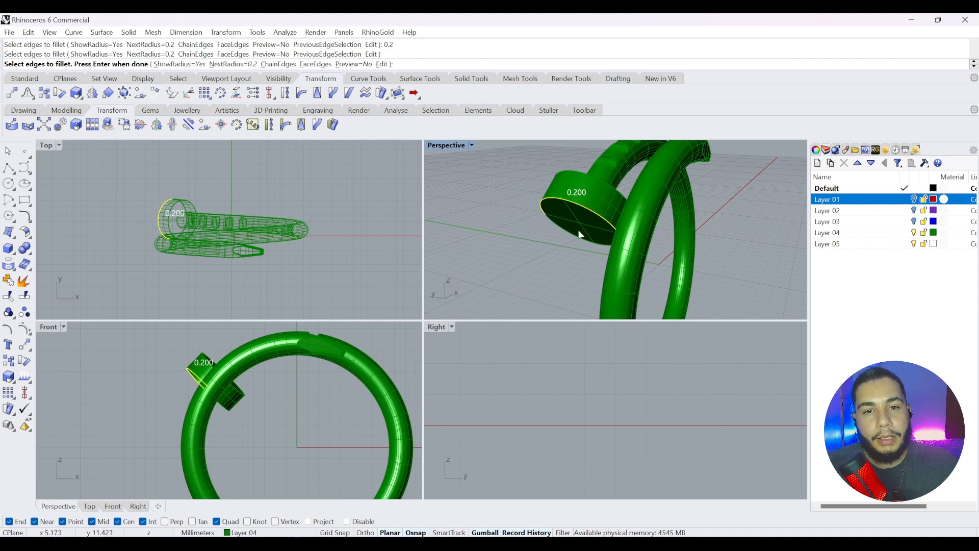
pyautogui.click(560, 227)
pyautogui.click(587, 175)
pyautogui.moveTo(586, 175); pyautogui.dragTo(617, 197, button='right')
pyautogui.click(519, 231)
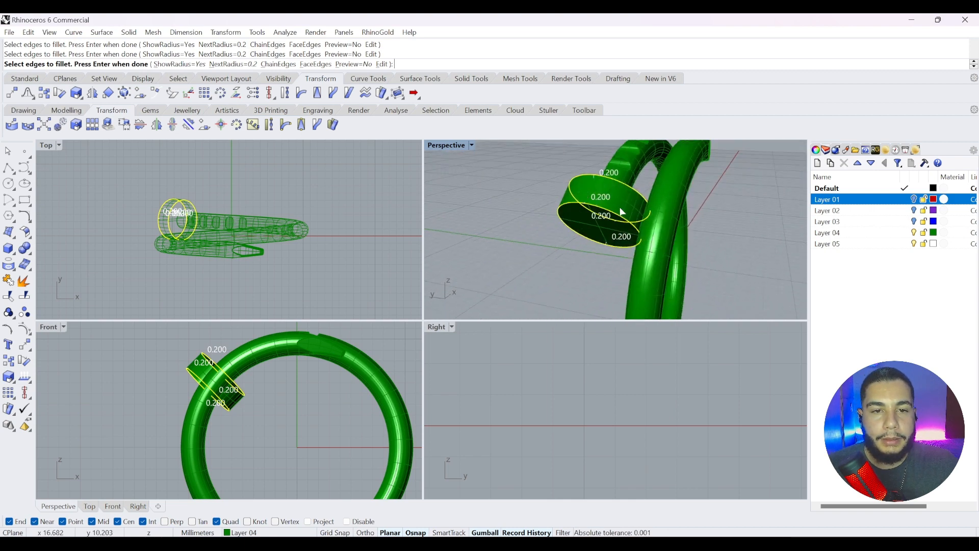
pyautogui.press('Return')
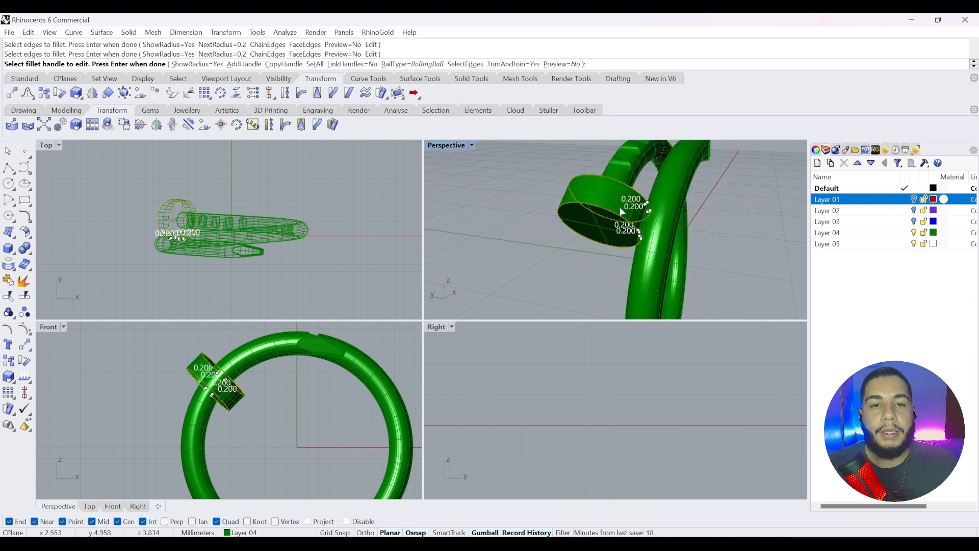
pyautogui.press('Return')
# Inspect the filleted rims of the nail head, and undo the 0.2 mm edge fillet
pyautogui.scroll(3, 621, 218)
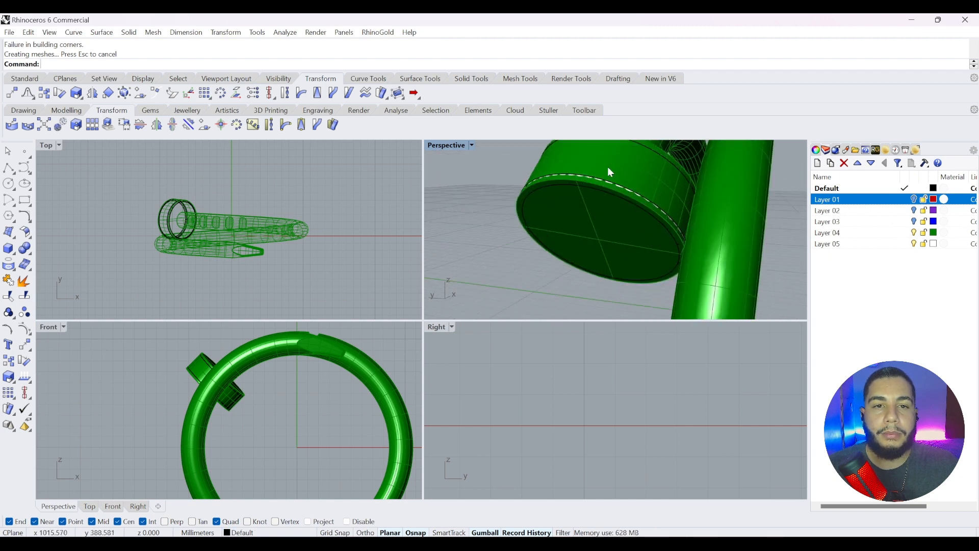
pyautogui.scroll(1, 599, 194)
pyautogui.scroll(-7, 658, 195)
pyautogui.moveTo(632, 200); pyautogui.dragTo(571, 197, button='right')
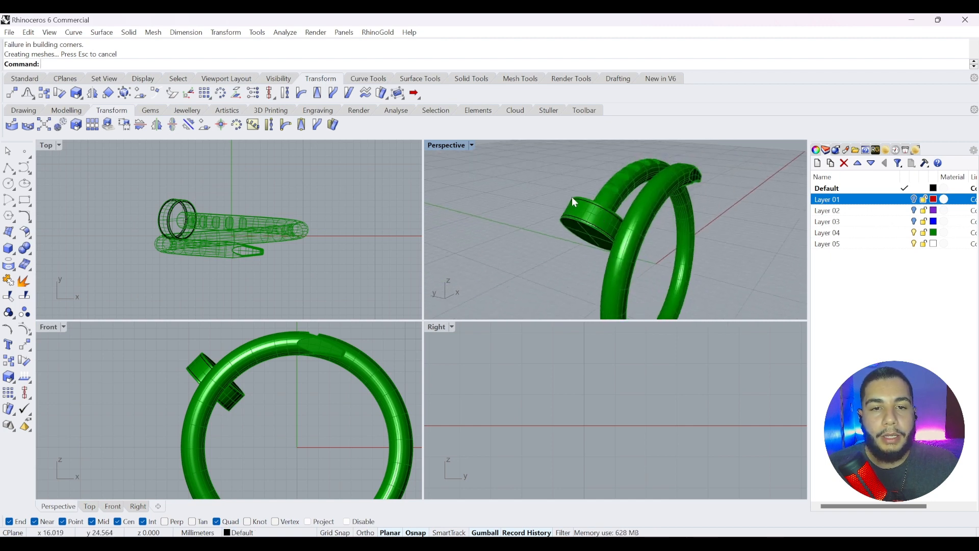
pyautogui.scroll(2, 576, 216)
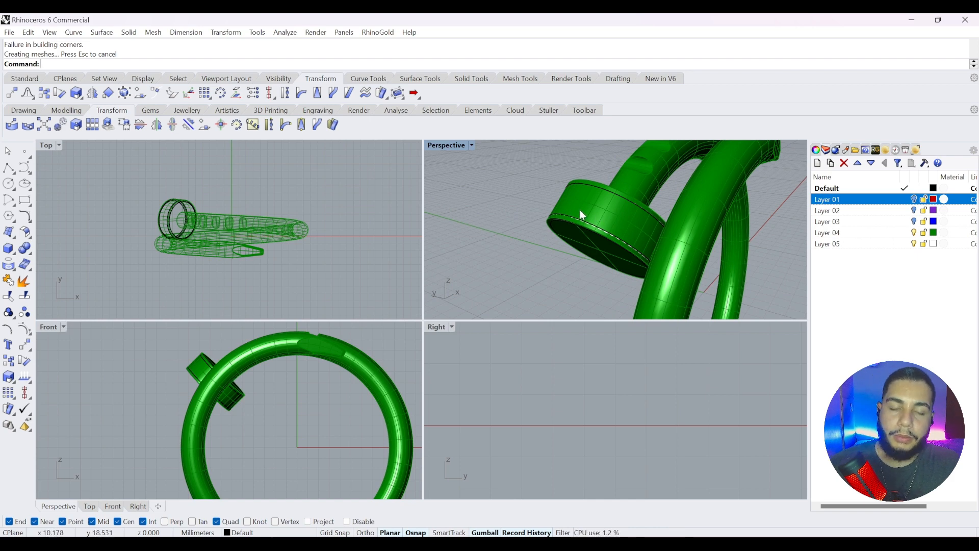
pyautogui.hotkey('ctrl', 'z')
# Fillet the rim around the nail head's outer face with a 0.1 mm radius
pyautogui.press('Return')
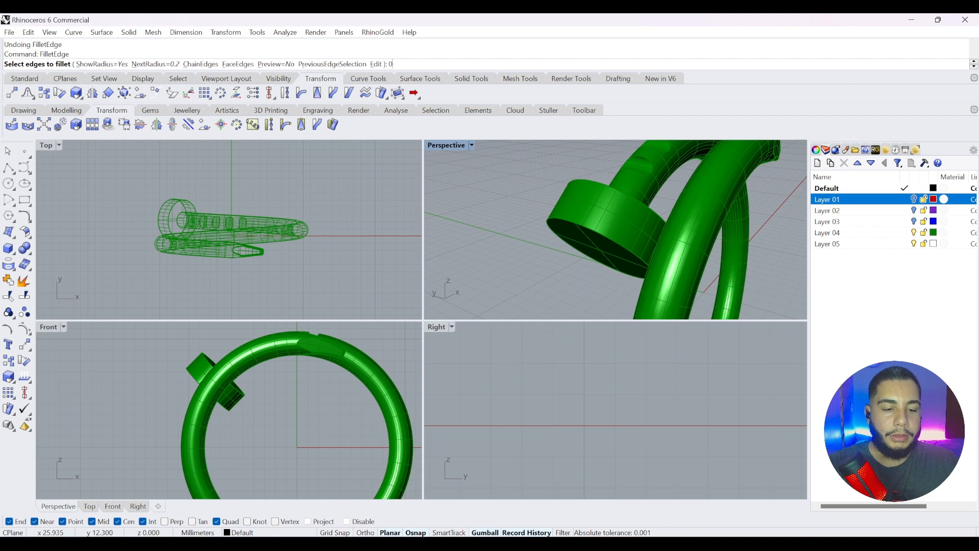
pyautogui.write('0.1')
pyautogui.press('Return')
pyautogui.click(587, 229)
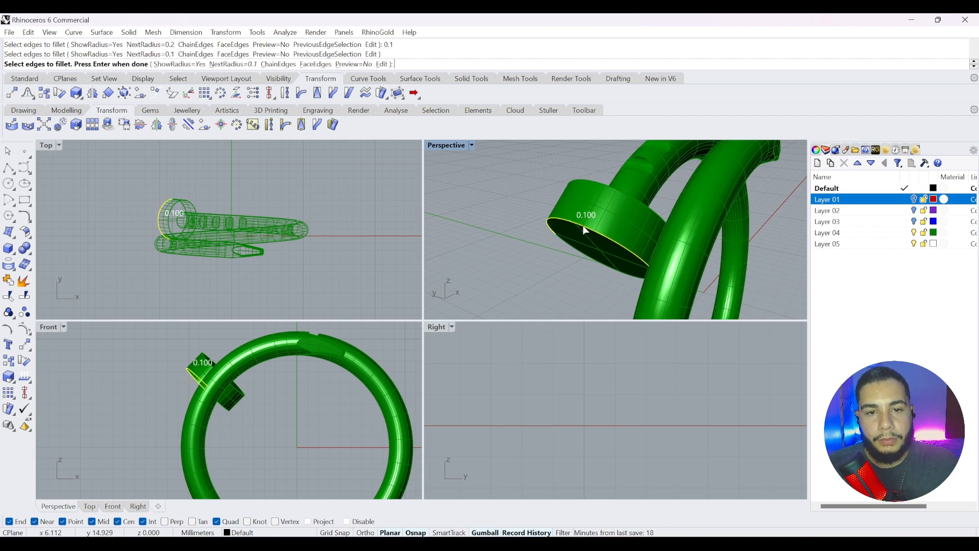
pyautogui.press('Return')
pyautogui.press('Return')
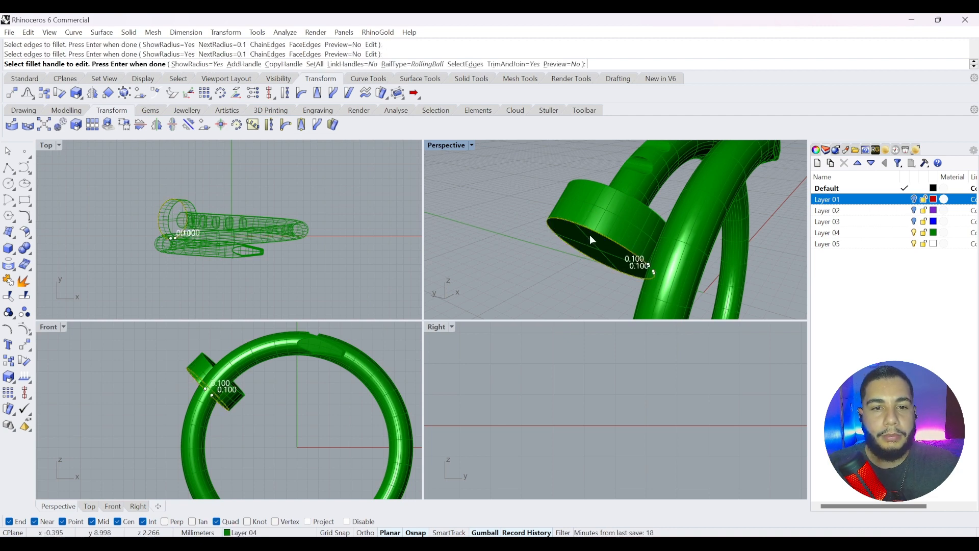
# Fillet the nail head's inner rim, on the side facing the notched rod, with a 0.1 mm radius
pyautogui.moveTo(595, 214); pyautogui.dragTo(511, 251, button='right')
pyautogui.press('Return')
pyautogui.click(484, 208)
pyautogui.scroll(-8, 498, 216)
pyautogui.scroll(5, 500, 220)
pyautogui.click(513, 254)
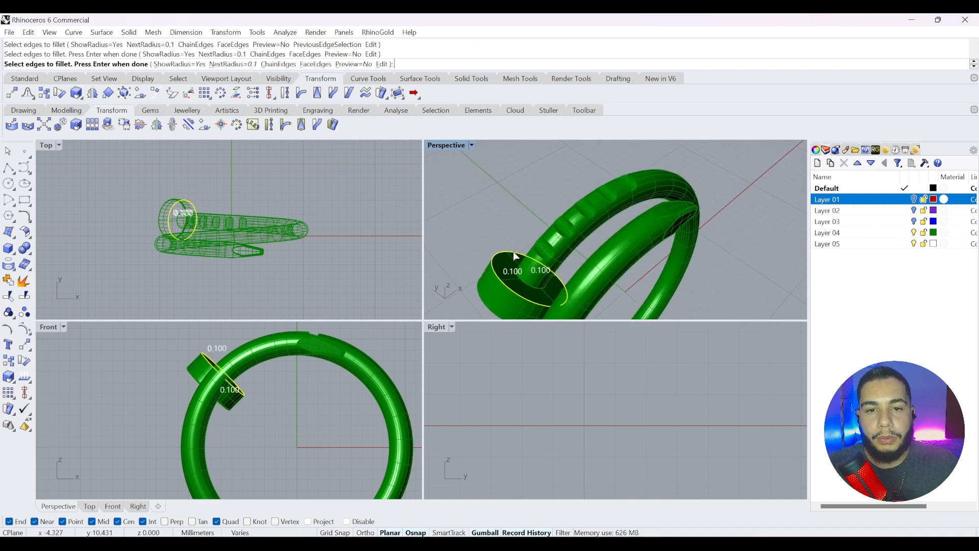
pyautogui.press('Return')
pyautogui.press('Return')
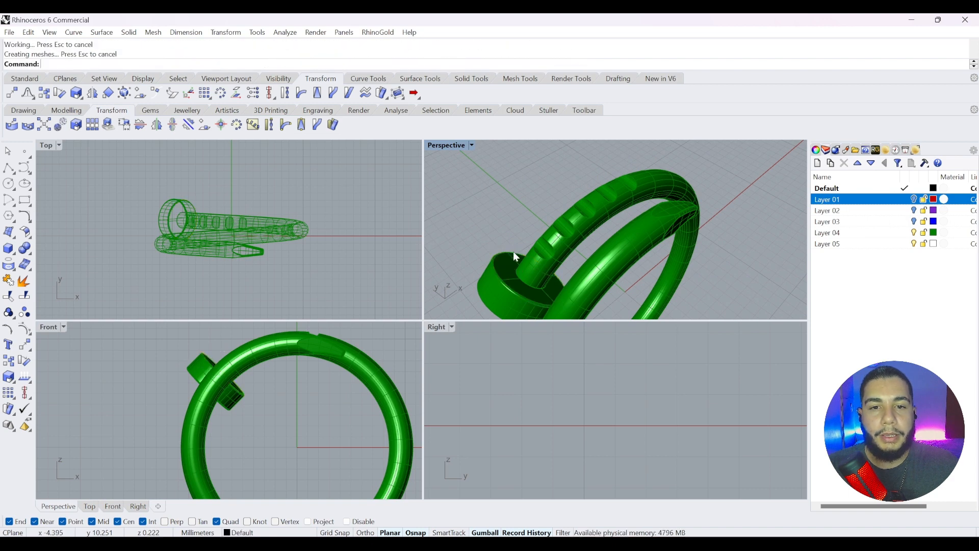
# Fillet the circular edge where the notched rod meets the nail head's inner face with a 0.1 mm radius
pyautogui.scroll(-4, 499, 226)
pyautogui.scroll(8, 525, 231)
pyautogui.scroll(5, 510, 231)
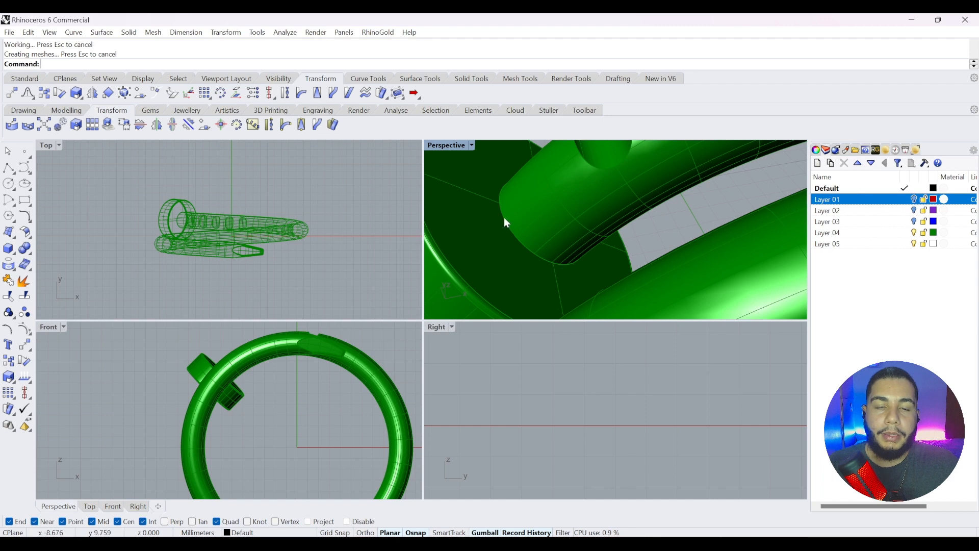
pyautogui.press('Return')
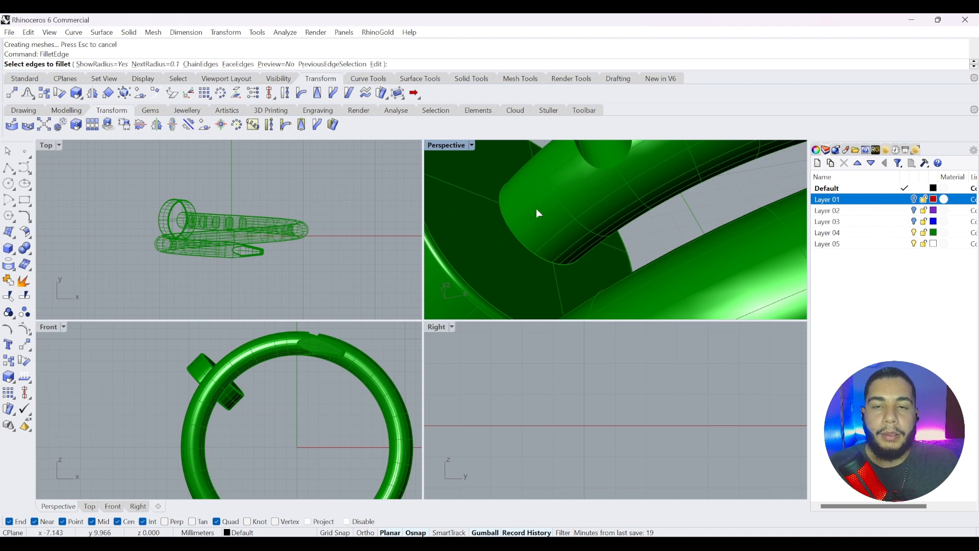
pyautogui.click(517, 241)
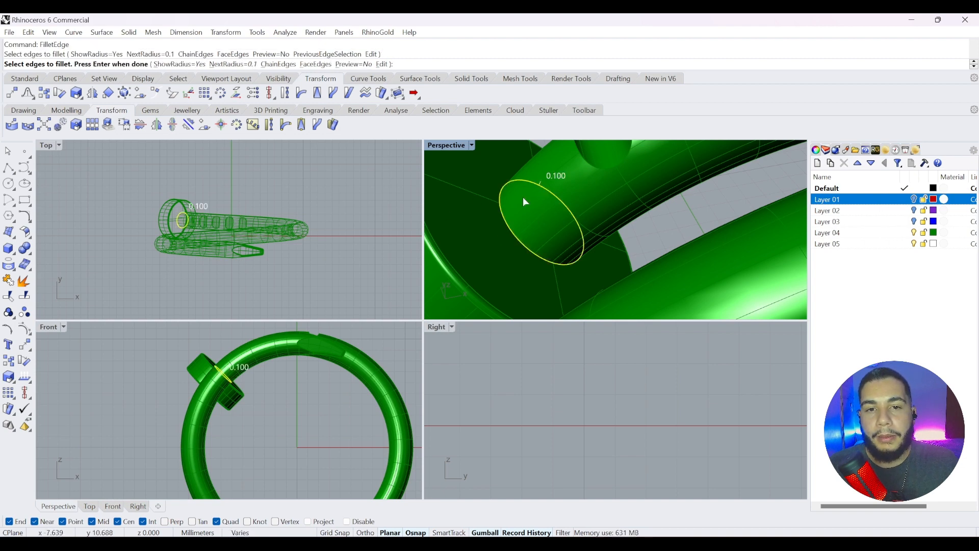
pyautogui.press('Return')
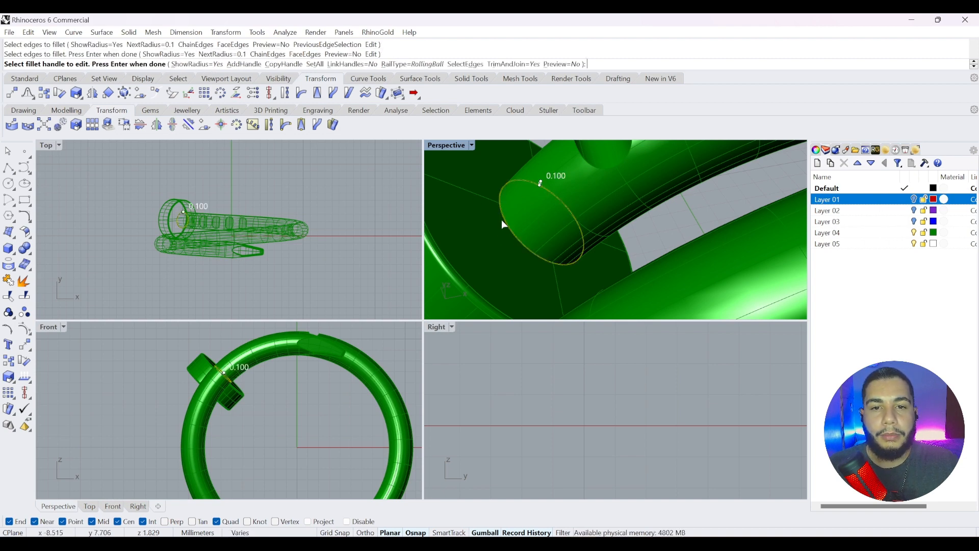
pyautogui.press('Return')
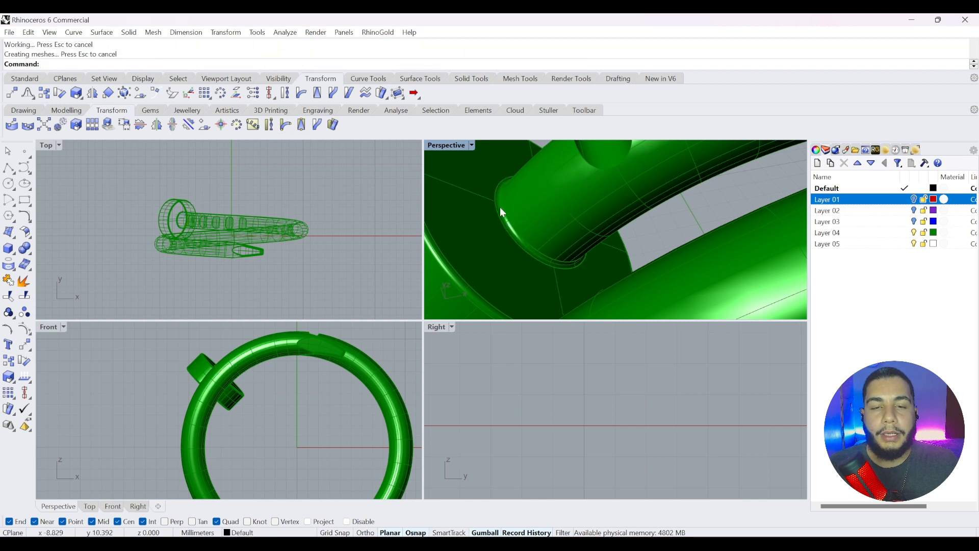
# Try to fillet the loop of edges where the nail head's side wall meets the adjacent ring band with a 0.1 mm radius
pyautogui.moveTo(500, 219); pyautogui.dragTo(714, 197, button='right')
pyautogui.scroll(-2, 714, 197)
pyautogui.scroll(8, 700, 180)
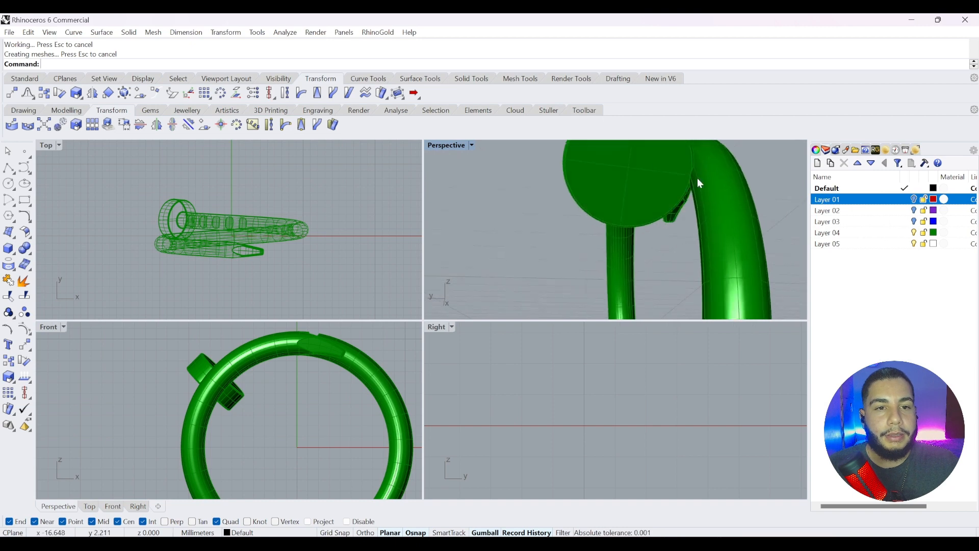
pyautogui.scroll(4, 662, 161)
pyautogui.press('Return')
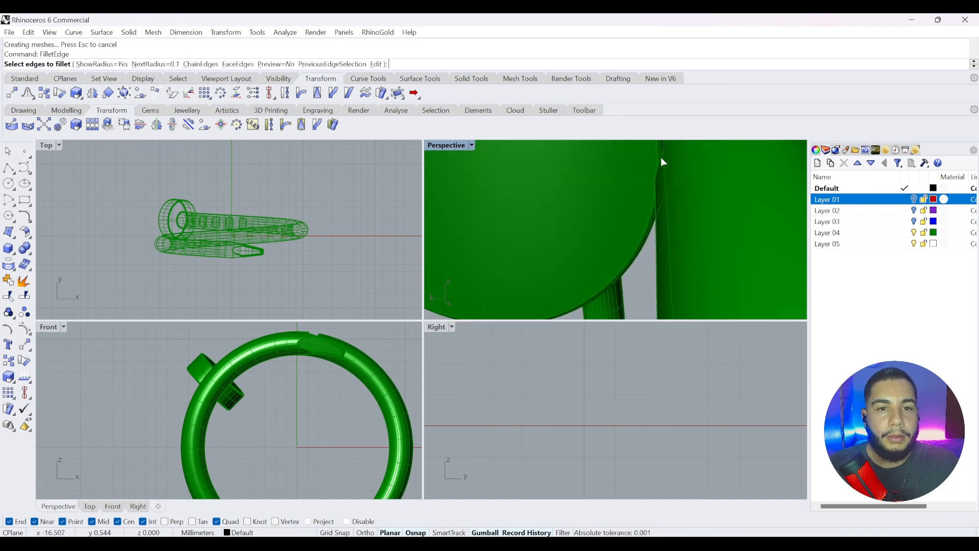
pyautogui.click(657, 185)
pyautogui.click(658, 203)
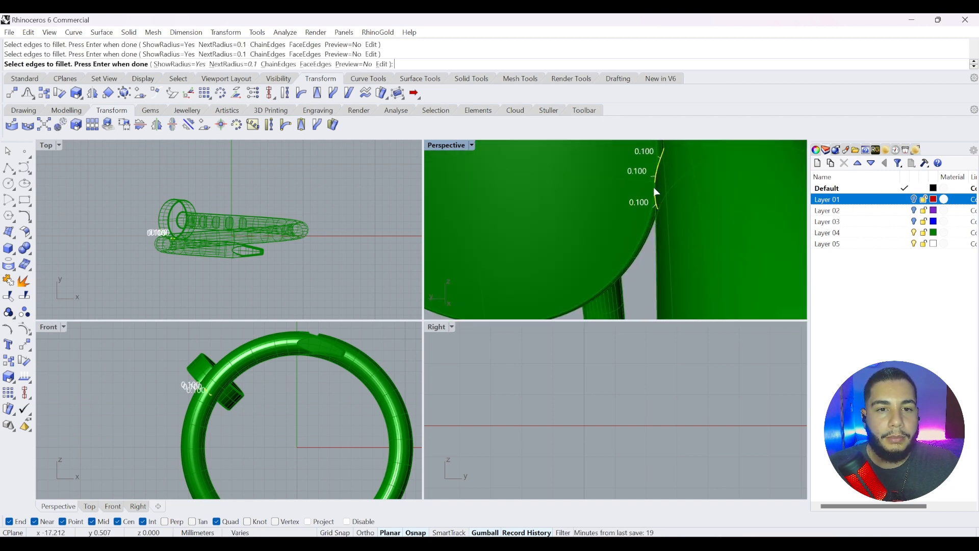
pyautogui.scroll(-10, 658, 188)
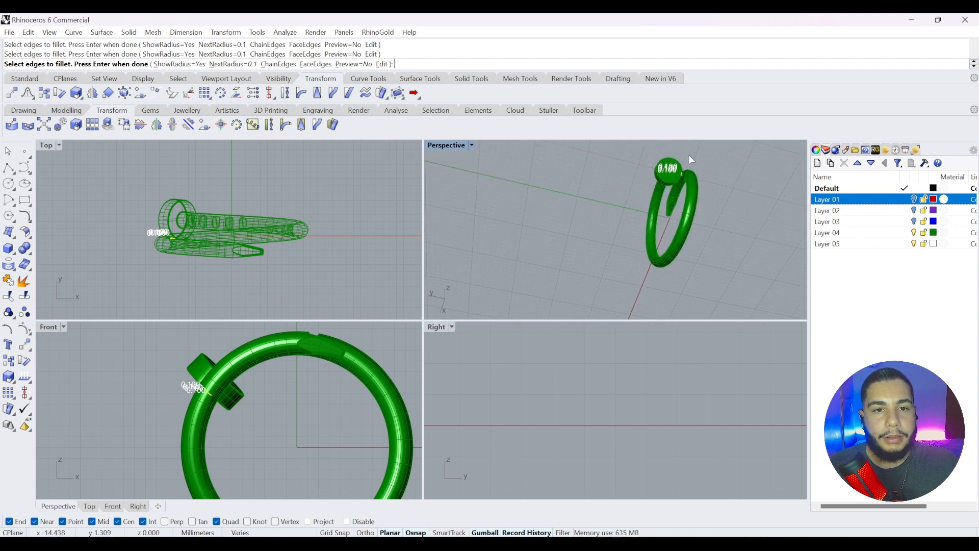
pyautogui.scroll(10, 680, 204)
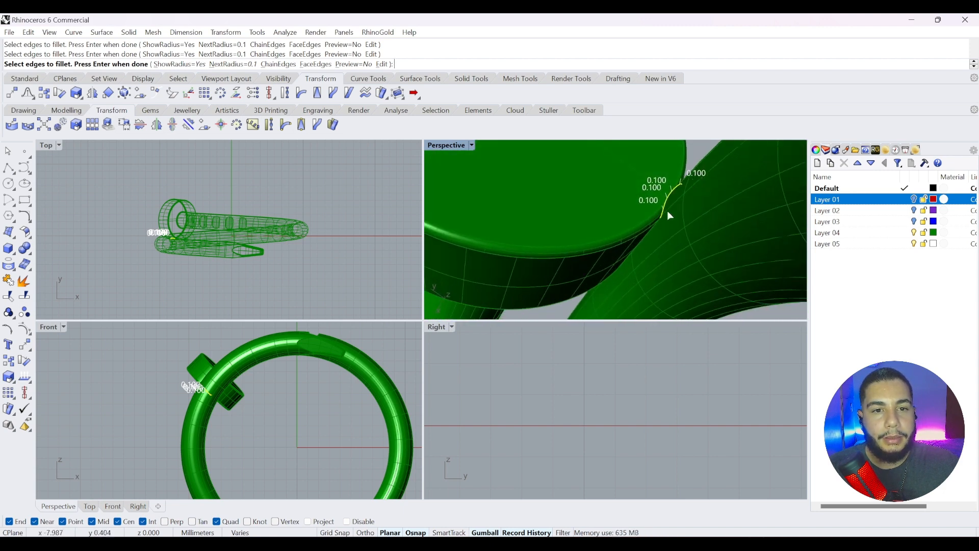
pyautogui.scroll(3, 668, 210)
pyautogui.click(657, 220)
pyautogui.moveTo(657, 219); pyautogui.dragTo(594, 208, button='right')
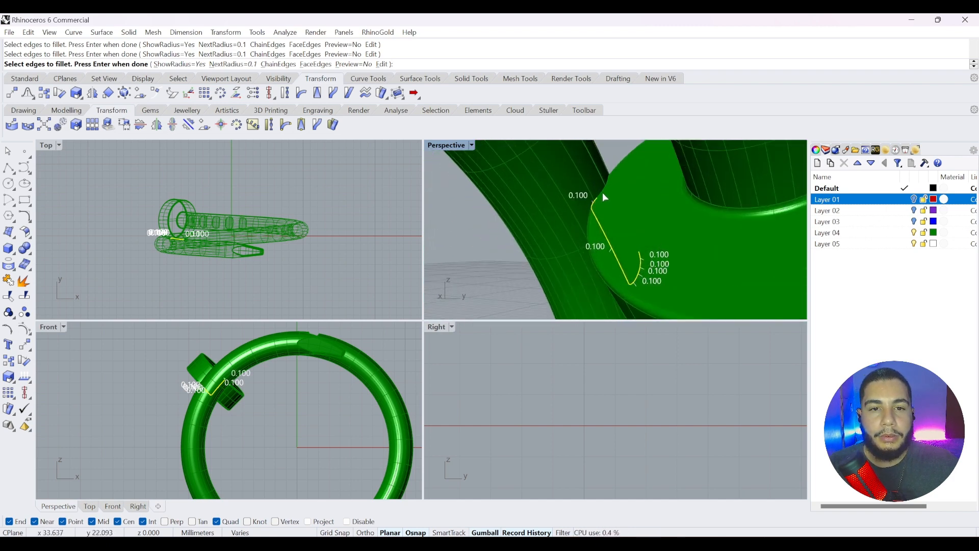
pyautogui.moveTo(611, 179); pyautogui.dragTo(628, 242, button='right')
pyautogui.scroll(6, 631, 188)
pyautogui.click(631, 188)
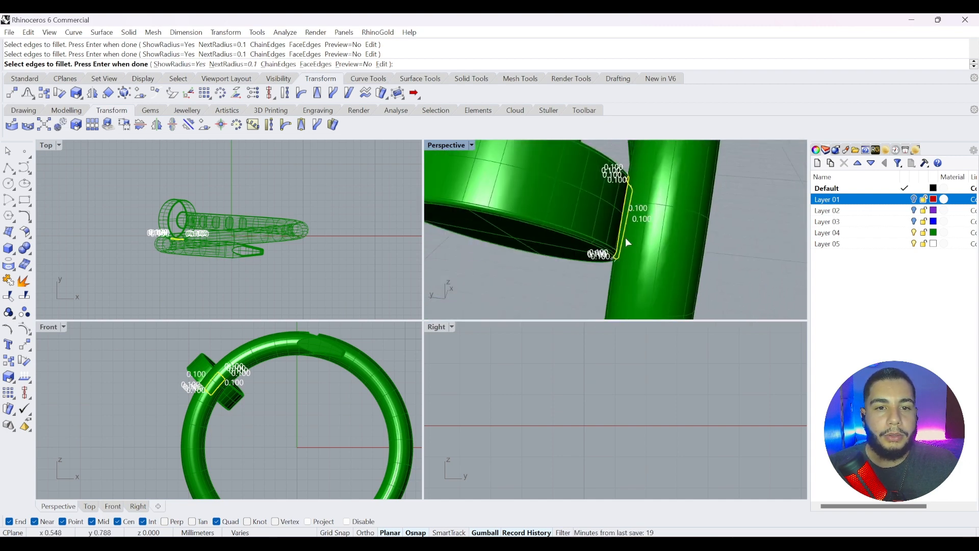
pyautogui.press('Return')
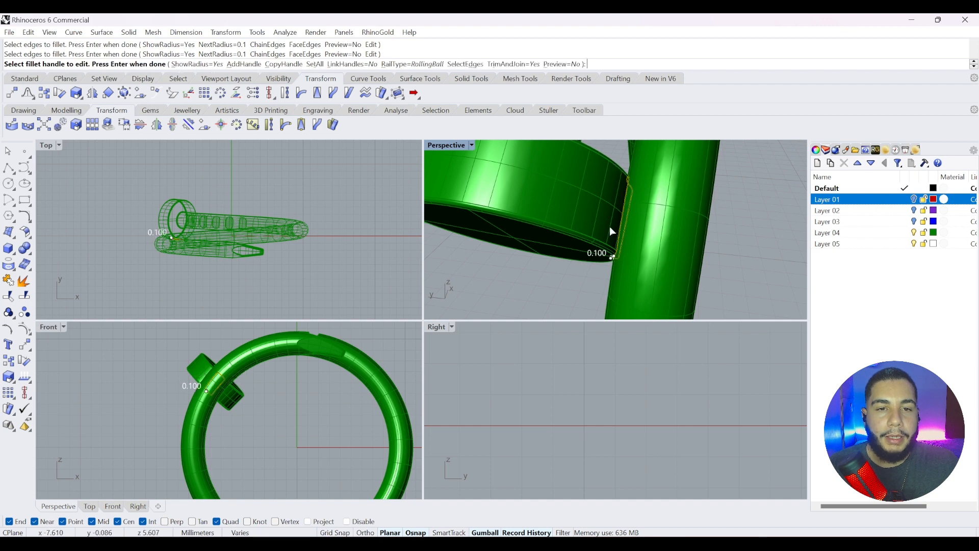
pyautogui.press('Return')
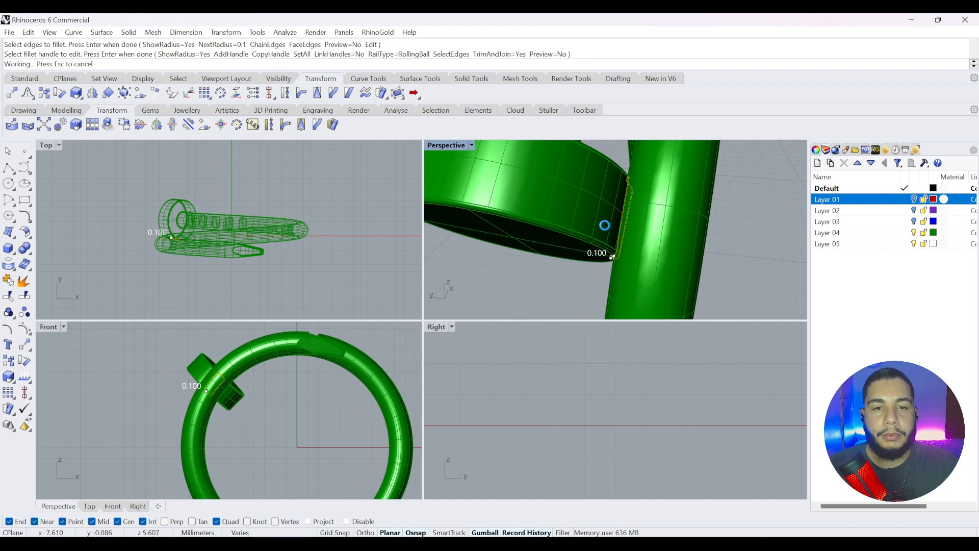
pyautogui.scroll(-5, 632, 214)
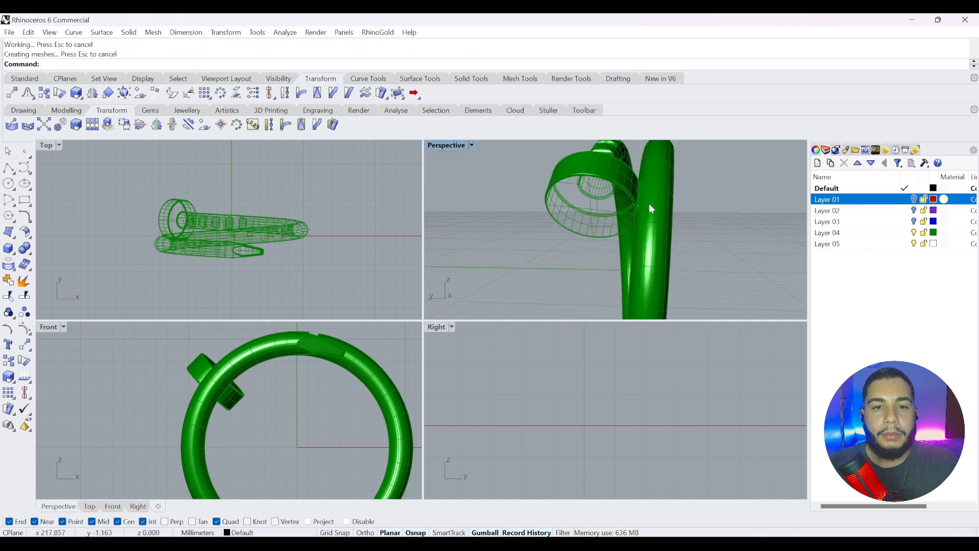
# Switch the Perspective view to Rendered display, check the joint between nail head and ring band, and undo the last edge fillet
pyautogui.moveTo(650, 208); pyautogui.dragTo(586, 221, button='right')
pyautogui.click(471, 145)
pyautogui.click(511, 165)
pyautogui.scroll(3, 597, 214)
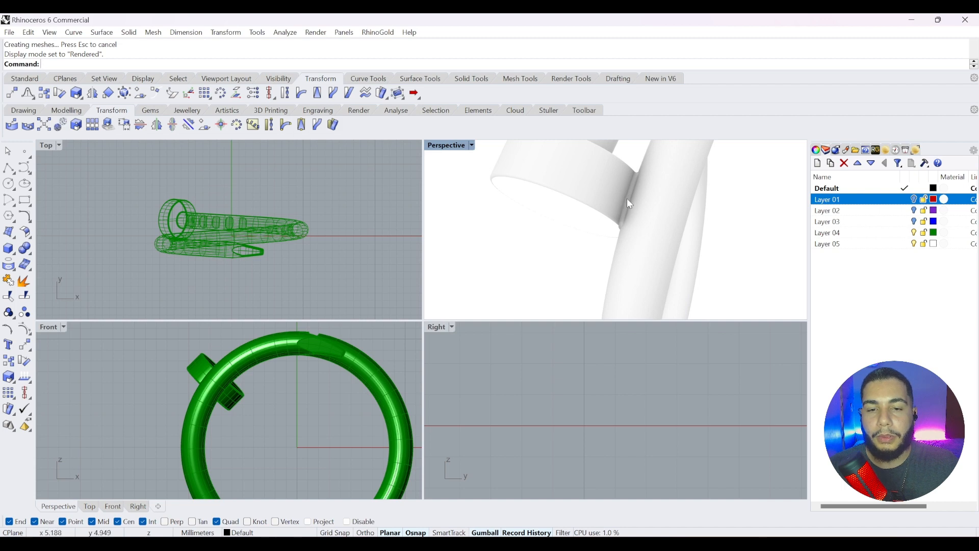
pyautogui.hotkey('ctrl', 'z')
# Examine the rendered nail ring from several angles, including the head, the notched rod and the pointed tip
pyautogui.scroll(-5, 656, 186)
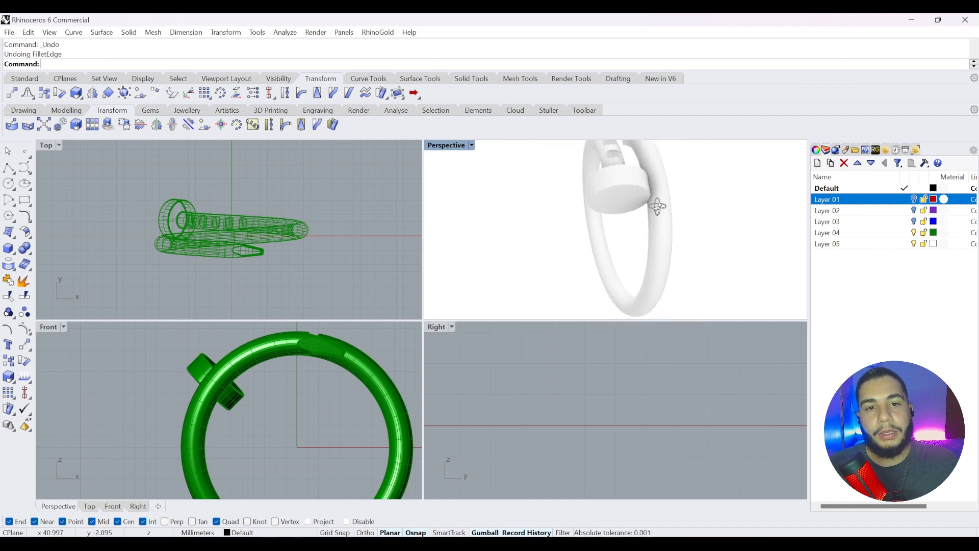
pyautogui.moveTo(658, 189); pyautogui.dragTo(552, 258, button='right')
pyautogui.scroll(5, 635, 197)
pyautogui.scroll(4, 647, 198)
pyautogui.scroll(-3, 638, 239)
pyautogui.scroll(-6, 588, 228)
pyautogui.moveTo(589, 227); pyautogui.dragTo(601, 252, button='right')
pyautogui.scroll(5, 606, 261)
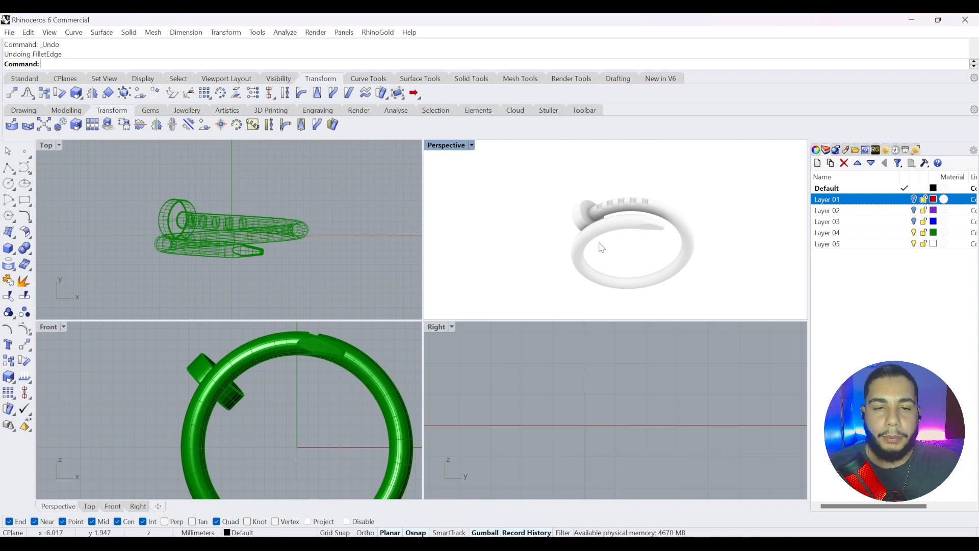
pyautogui.moveTo(602, 248); pyautogui.dragTo(627, 247, button='right')
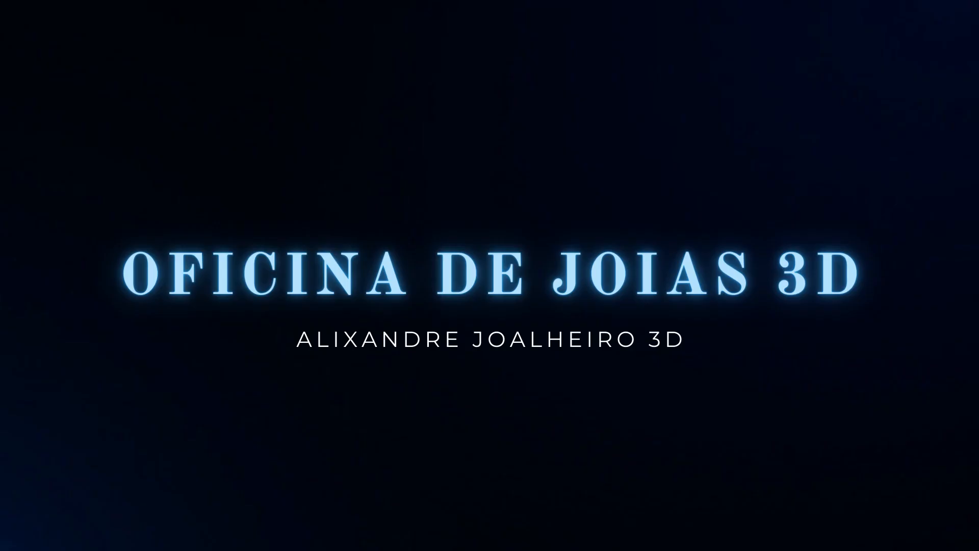